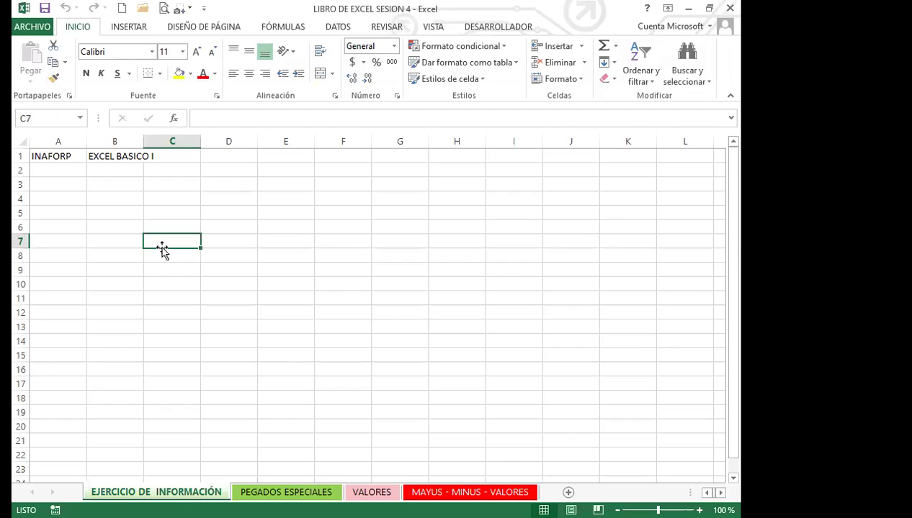
# Correct the text in cell A1 to read INSAFORP
pyautogui.click(60, 156)
pyautogui.click(206, 118)
pyautogui.write('S')
pyautogui.click(68, 225)
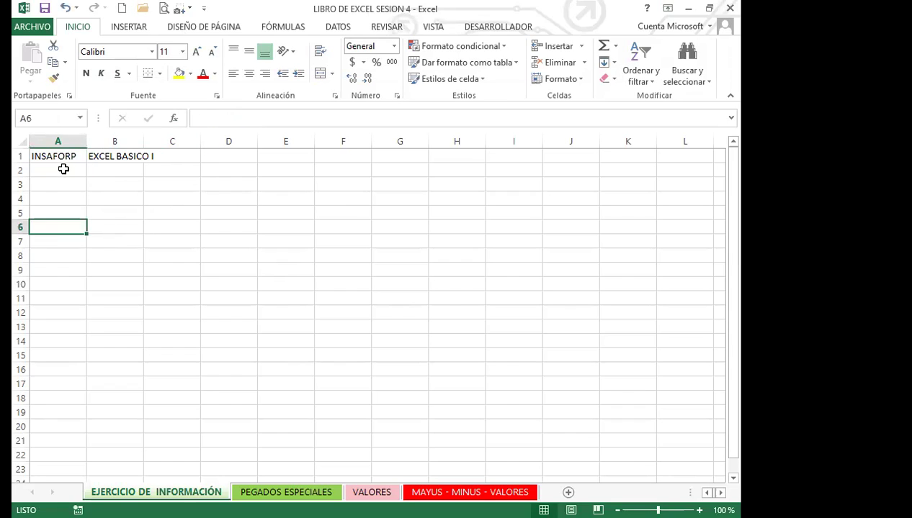
# Merge and center A1:A20, and orient the INSAFORP text vertically with middle alignment
pyautogui.moveTo(68, 152); pyautogui.dragTo(78, 424)
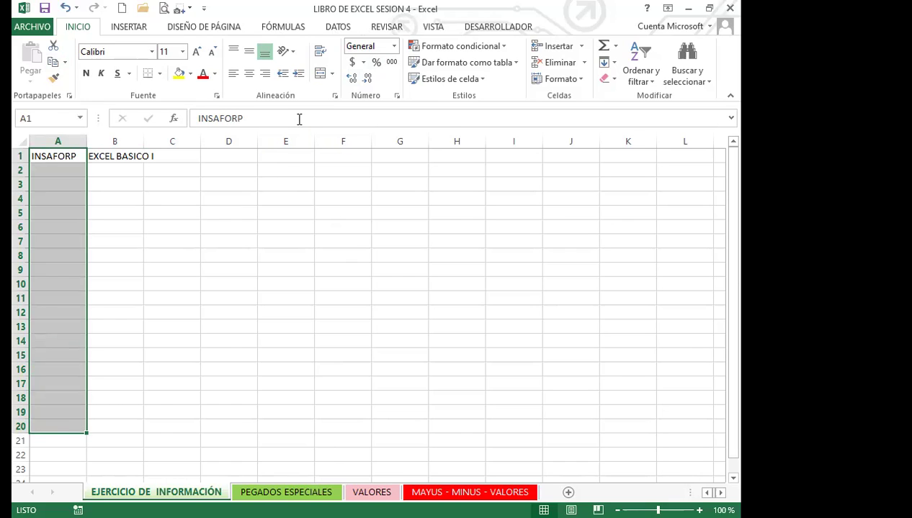
pyautogui.click(321, 78)
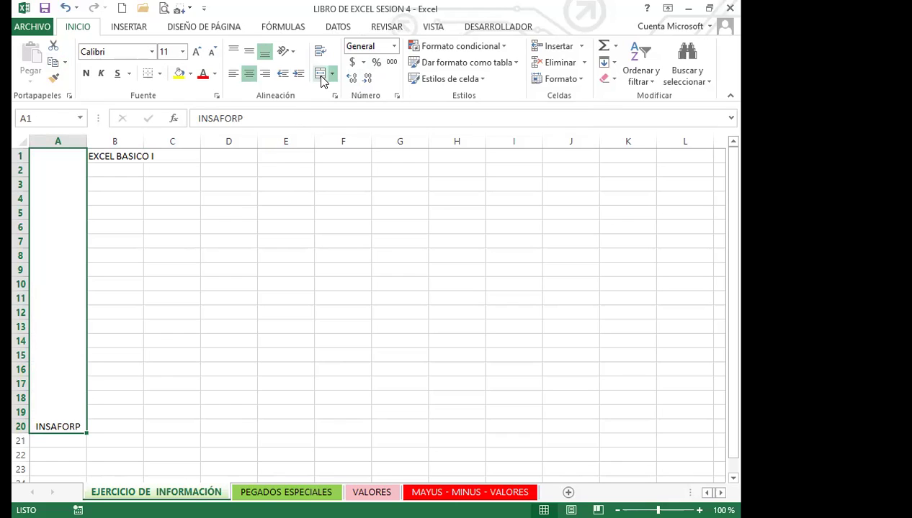
pyautogui.click(291, 54)
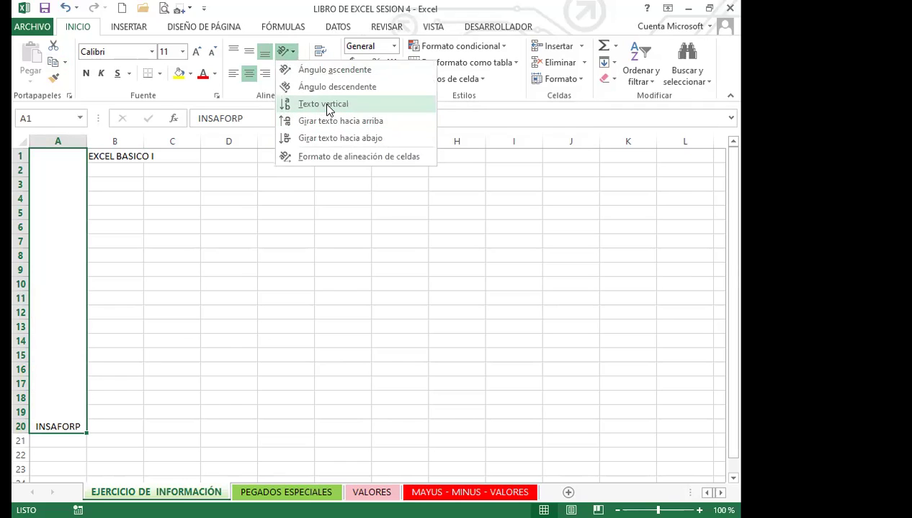
pyautogui.click(327, 107)
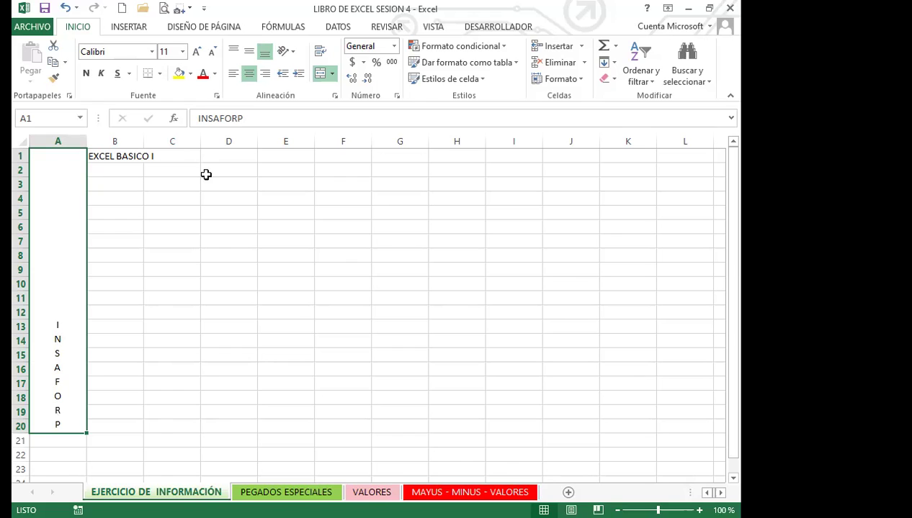
pyautogui.click(249, 53)
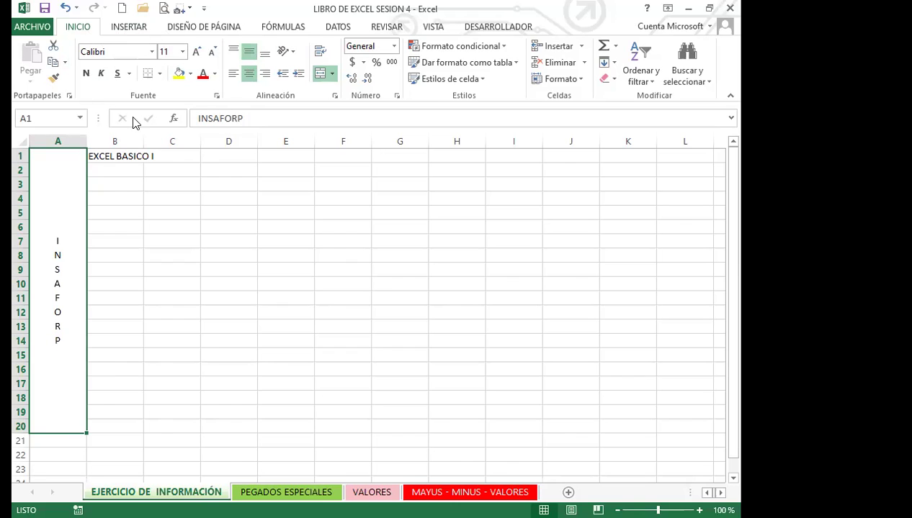
# Format the INSAFORP text in bold Algerian at size 24
pyautogui.click(85, 73)
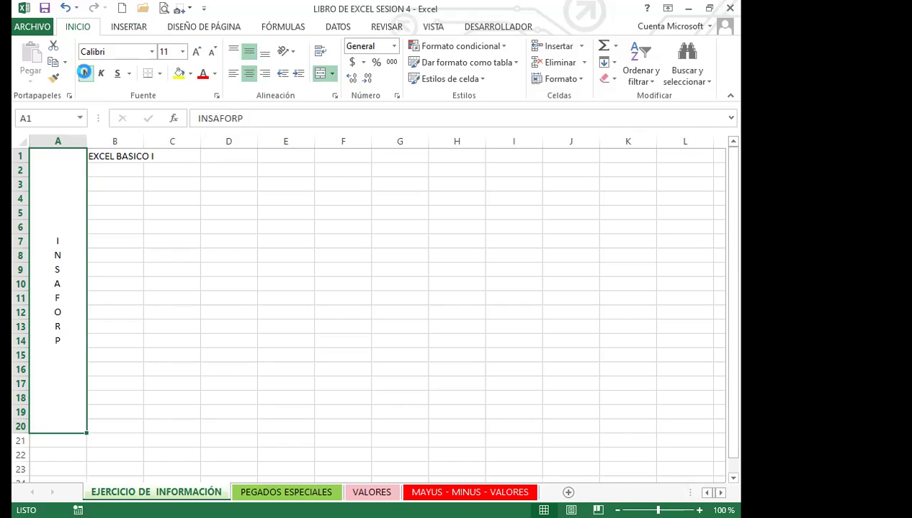
pyautogui.click(153, 52)
pyautogui.click(144, 155)
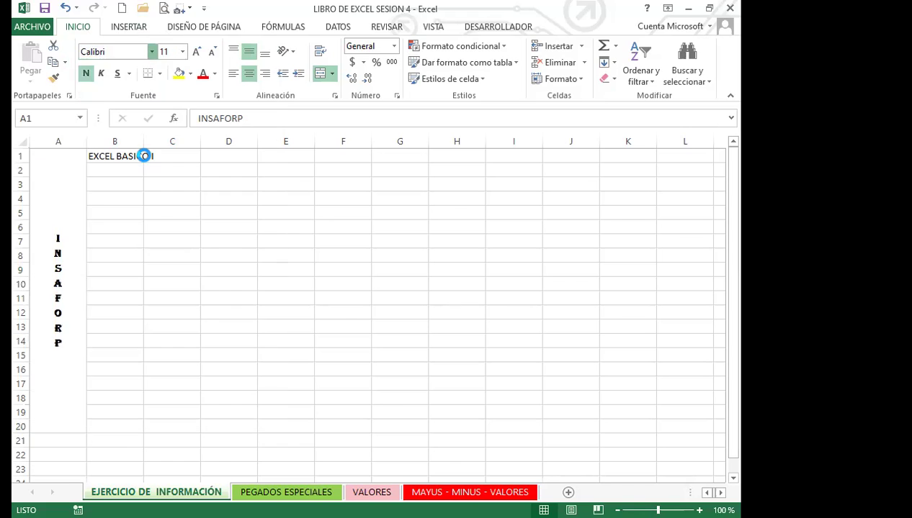
pyautogui.click(182, 51)
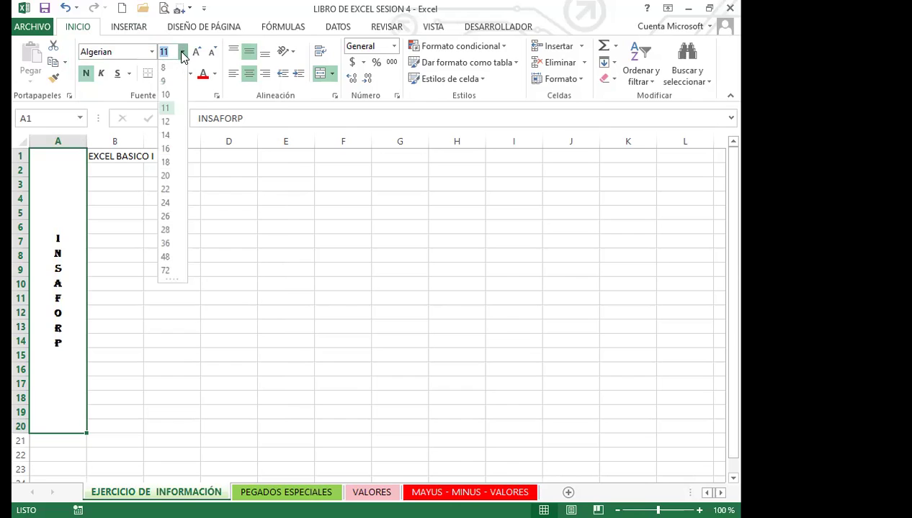
pyautogui.click(165, 203)
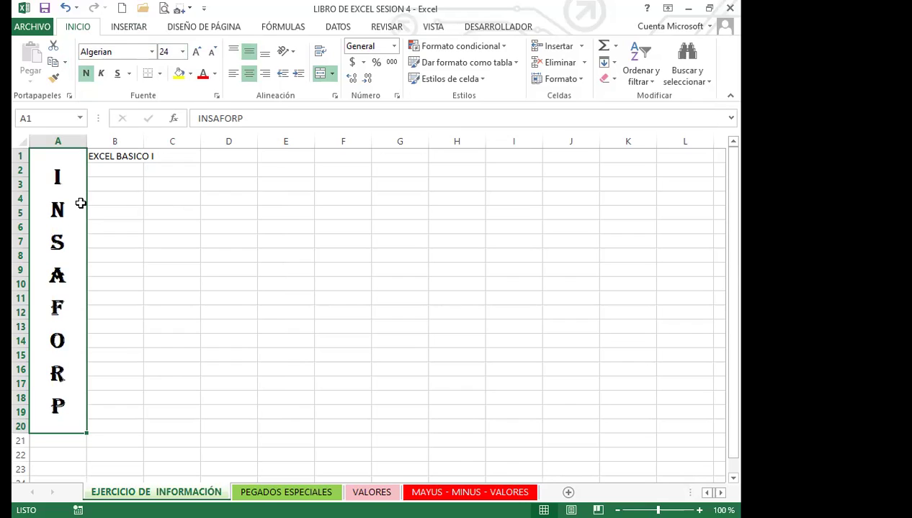
# Set a thick green outline border around the merged INSAFORP cell
pyautogui.click(217, 97)
pyautogui.click(194, 110)
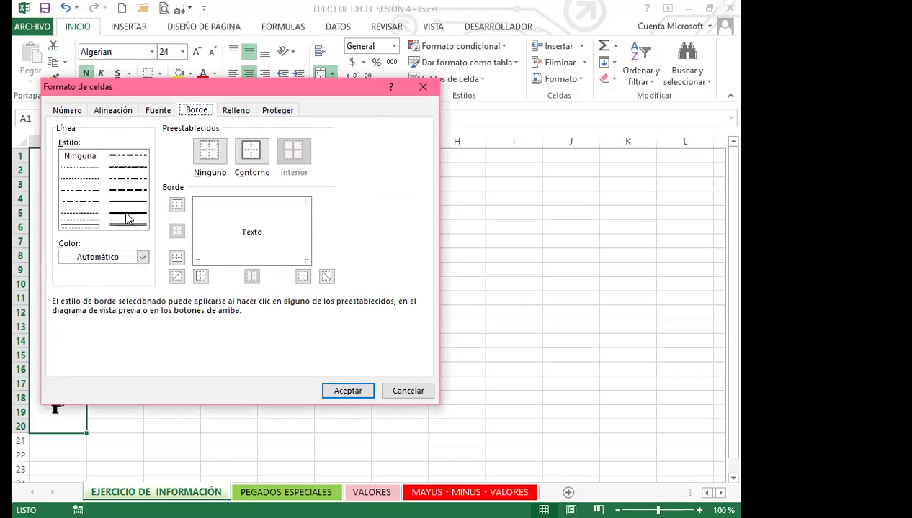
pyautogui.click(143, 259)
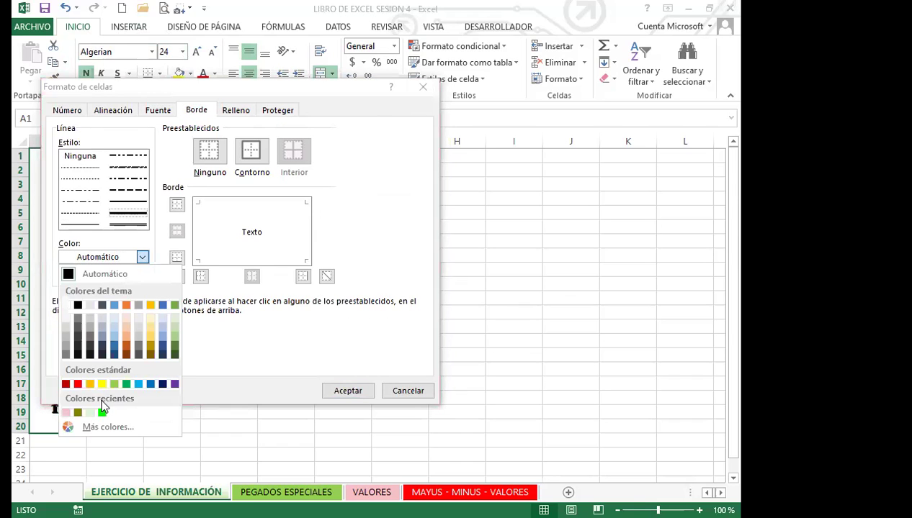
pyautogui.click(253, 151)
pyautogui.click(253, 151)
pyautogui.click(141, 260)
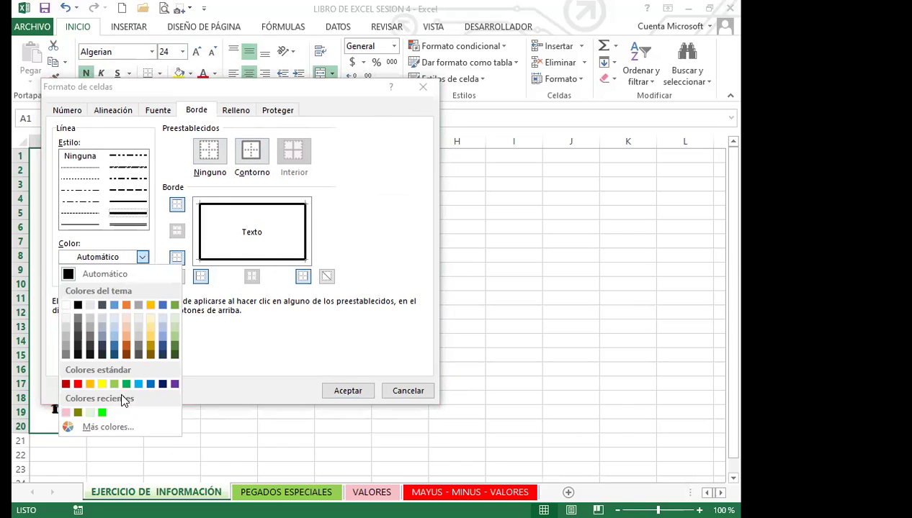
pyautogui.click(127, 383)
pyautogui.click(250, 149)
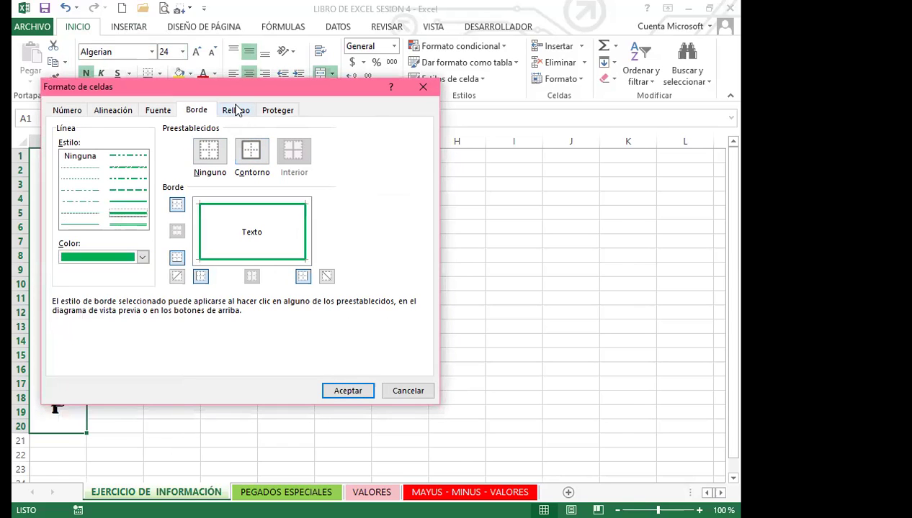
# Fill the merged INSAFORP cell with a horizontal two-color gradient from yellow to blue and apply the cell formatting
pyautogui.click(236, 110)
pyautogui.click(114, 277)
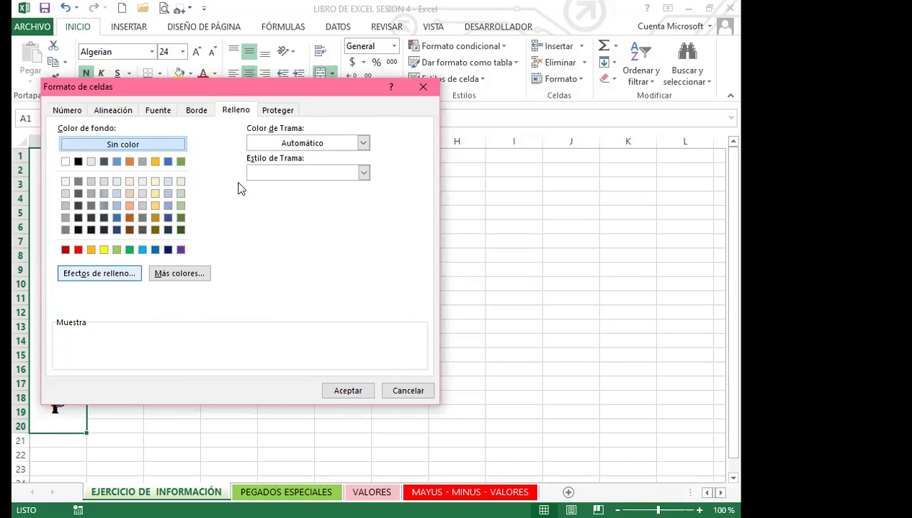
pyautogui.click(301, 154)
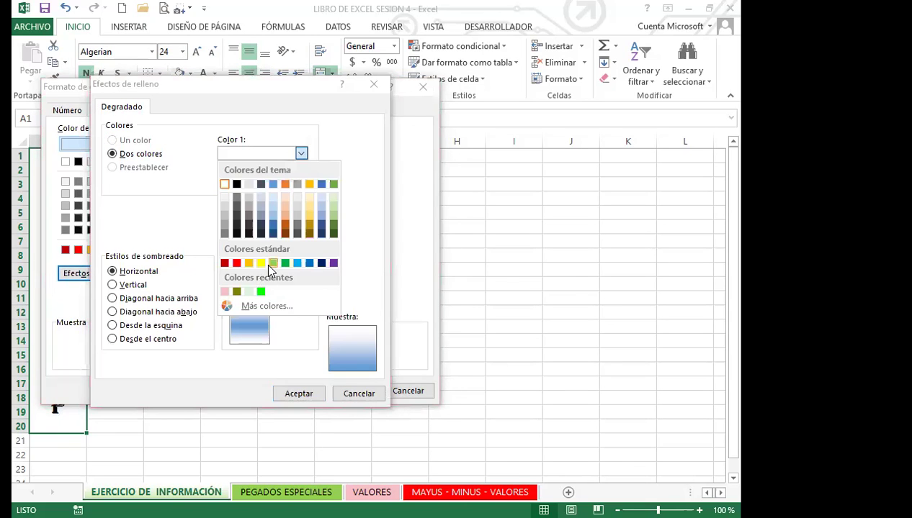
pyautogui.click(262, 264)
pyautogui.click(301, 396)
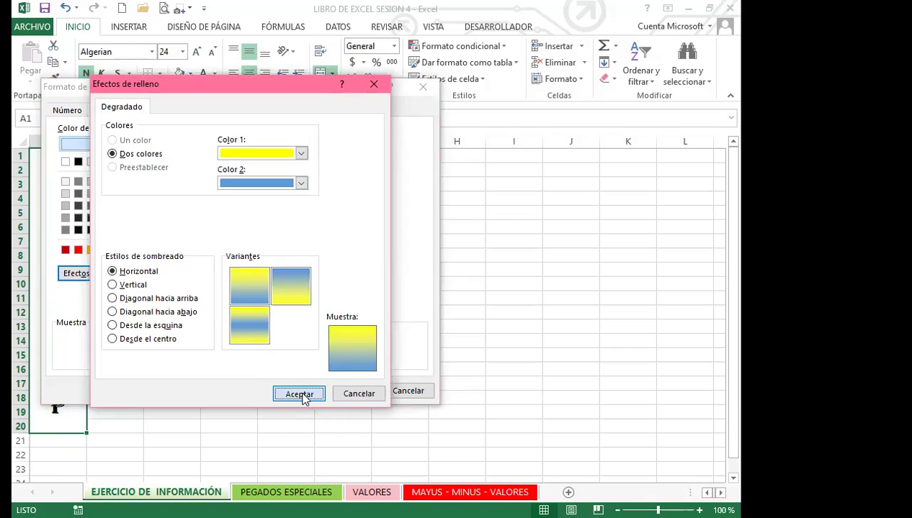
pyautogui.click(344, 391)
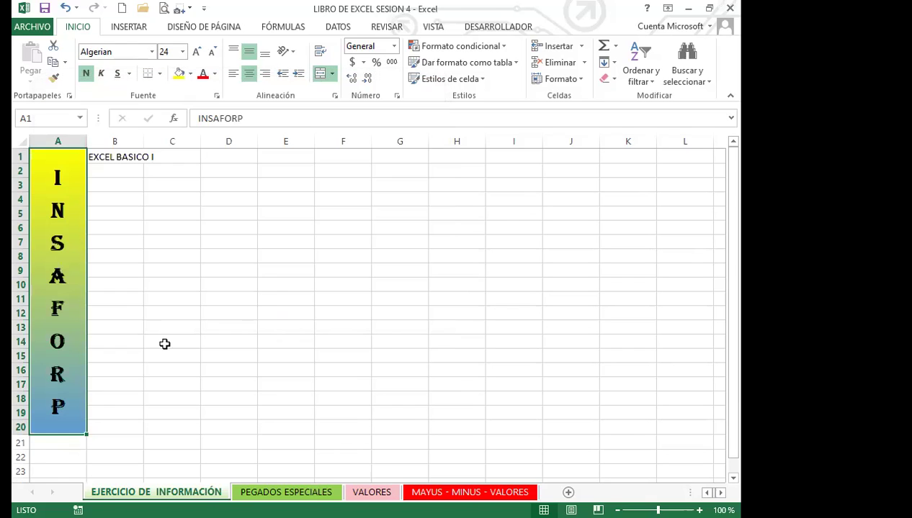
pyautogui.click(130, 296)
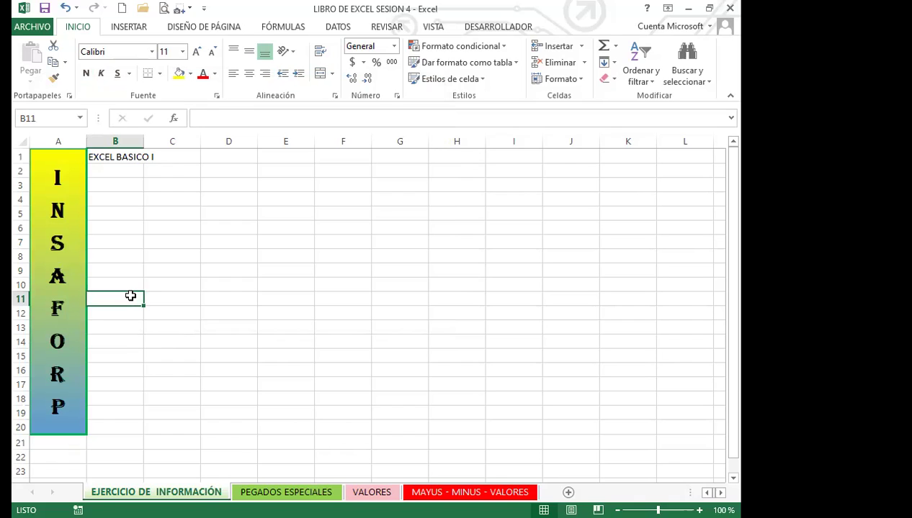
# Merge and center B1:I20, and angle the EXCEL BASICO I text upward with middle alignment
pyautogui.moveTo(105, 157); pyautogui.dragTo(508, 435)
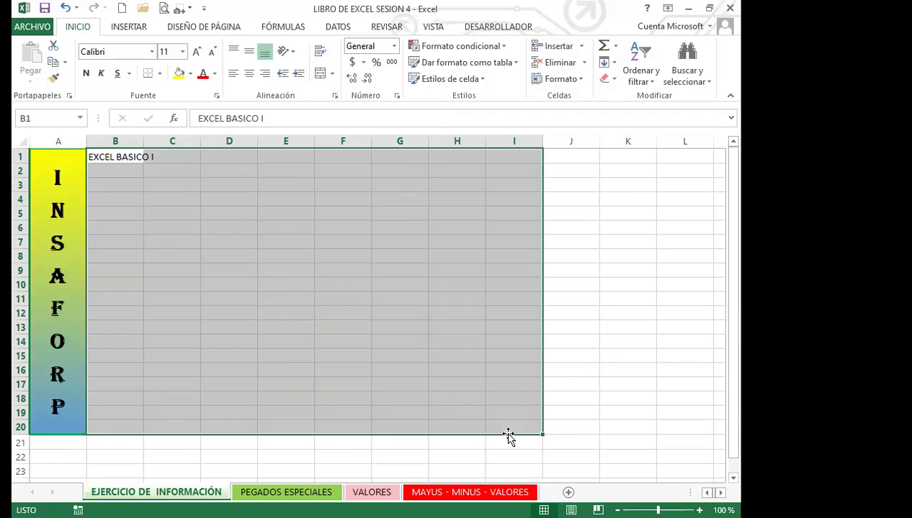
pyautogui.click(321, 75)
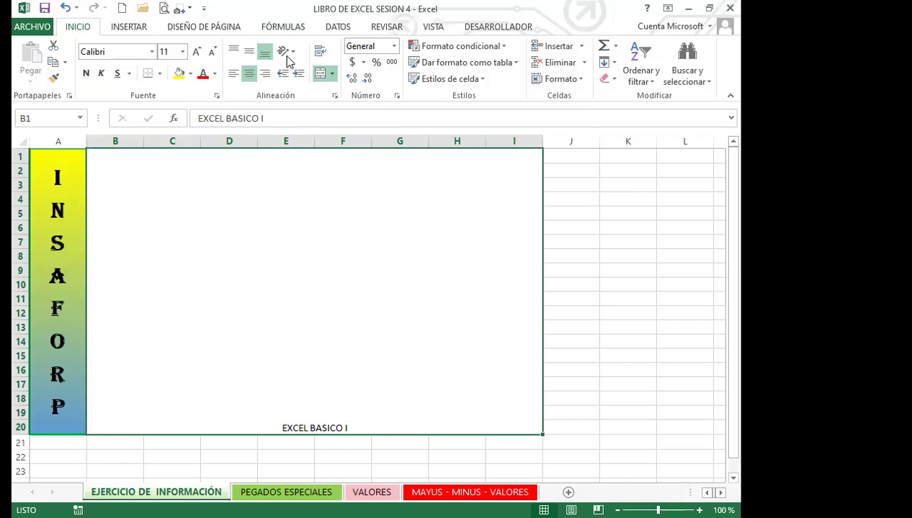
pyautogui.click(292, 56)
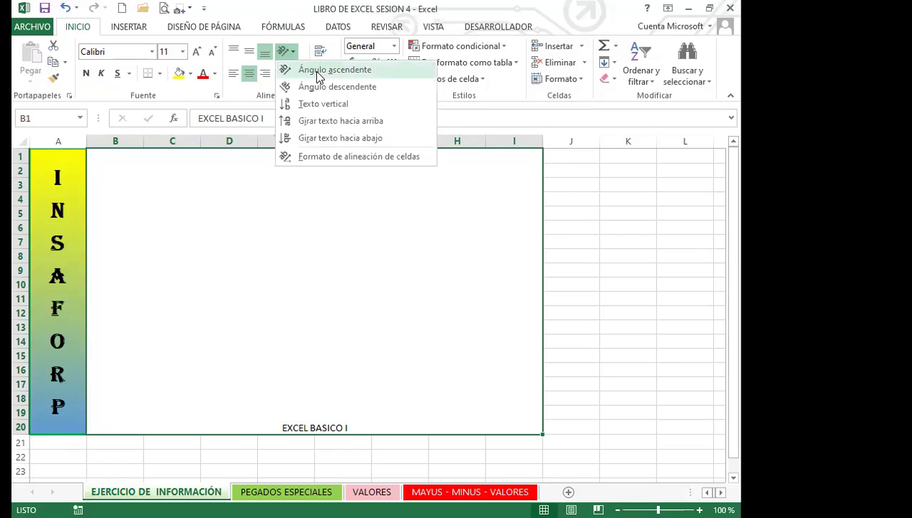
pyautogui.click(319, 72)
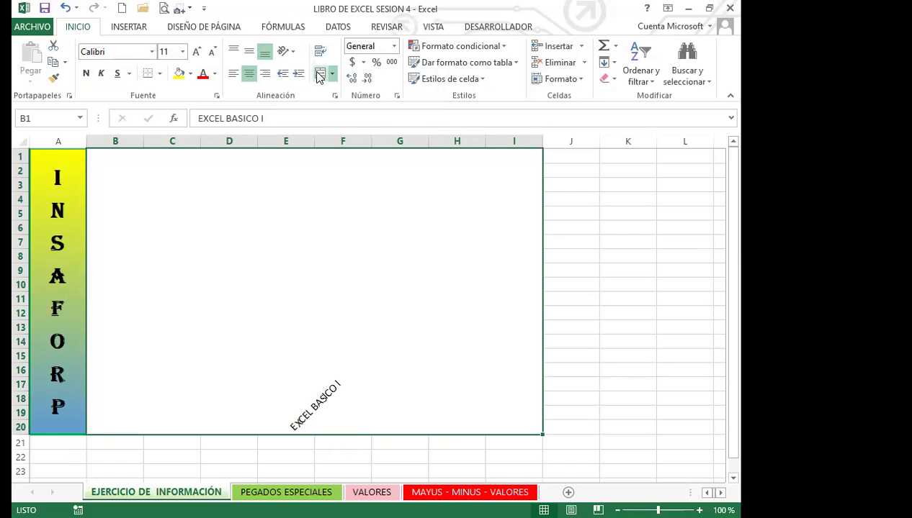
pyautogui.click(249, 56)
# Format the EXCEL BASICO I text in bold italic Book Antiqua at size 36
pyautogui.click(88, 77)
pyautogui.click(101, 74)
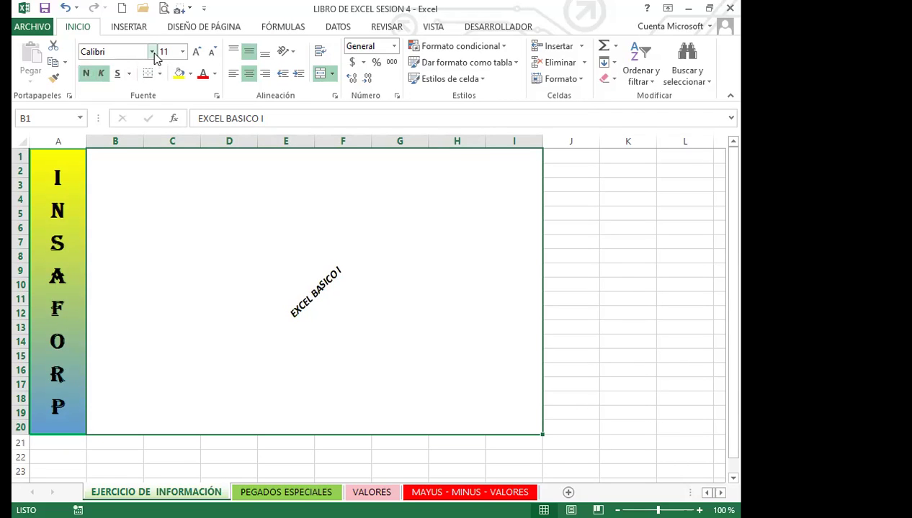
pyautogui.click(153, 53)
pyautogui.scroll(-7, 194, 288)
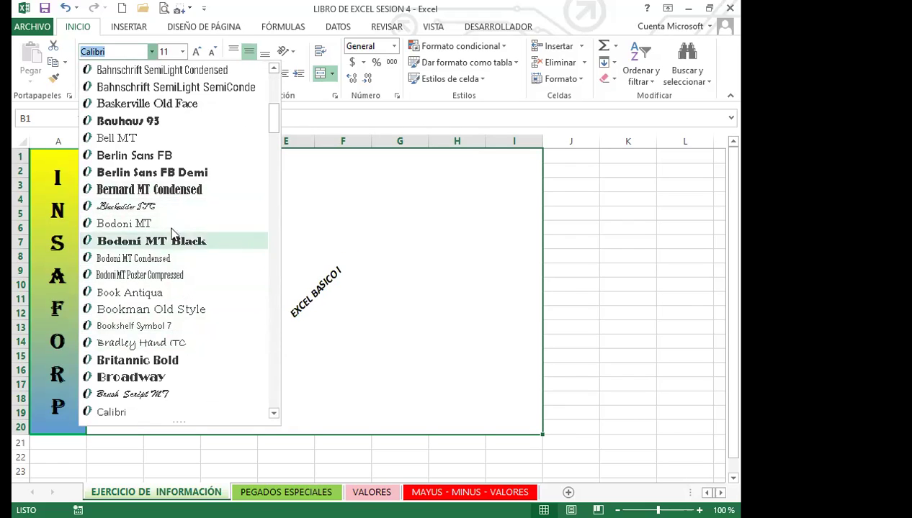
pyautogui.click(153, 292)
pyautogui.click(197, 51)
pyautogui.click(197, 51)
pyautogui.click(197, 51)
pyautogui.click(198, 51)
pyautogui.click(197, 51)
pyautogui.click(198, 51)
pyautogui.click(197, 51)
pyautogui.click(197, 52)
pyautogui.click(197, 51)
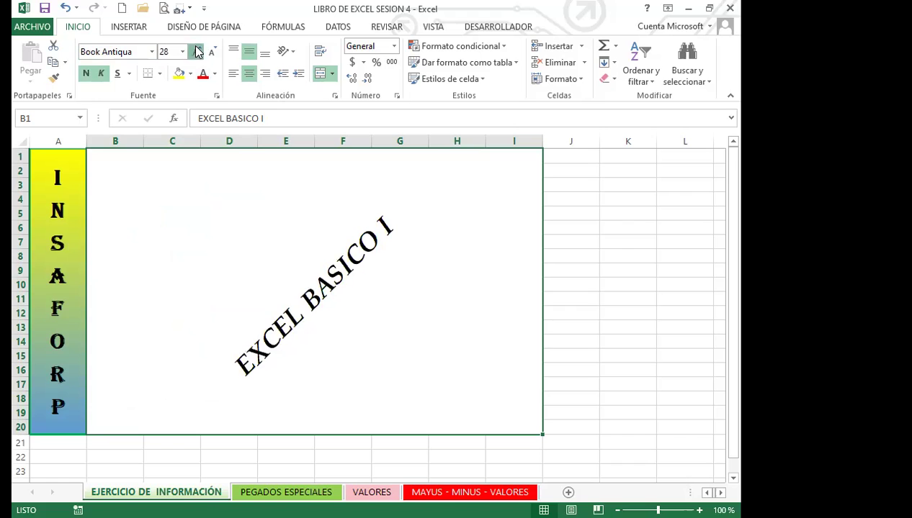
pyautogui.click(198, 52)
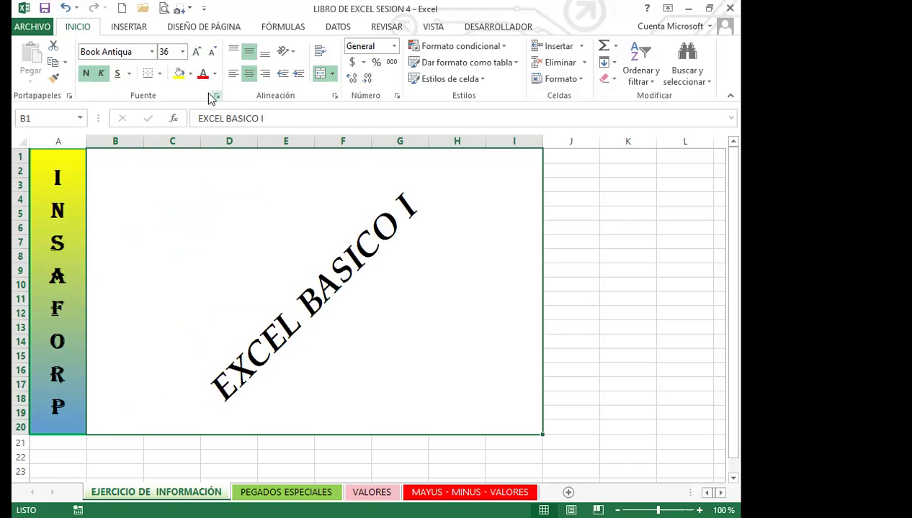
# Set thick yellow borders on the top, right and bottom edges of the merged EXCEL BASICO I cell
pyautogui.click(215, 96)
pyautogui.click(196, 110)
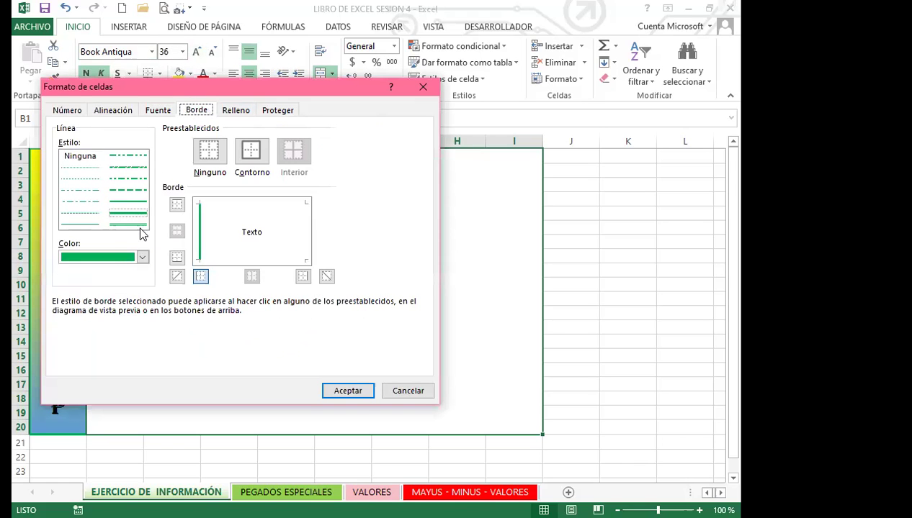
pyautogui.click(144, 258)
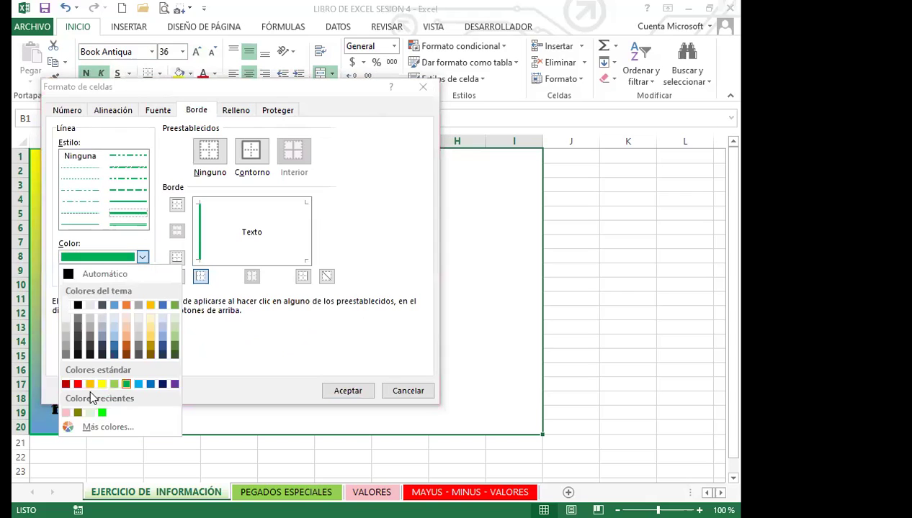
pyautogui.click(101, 384)
pyautogui.click(262, 203)
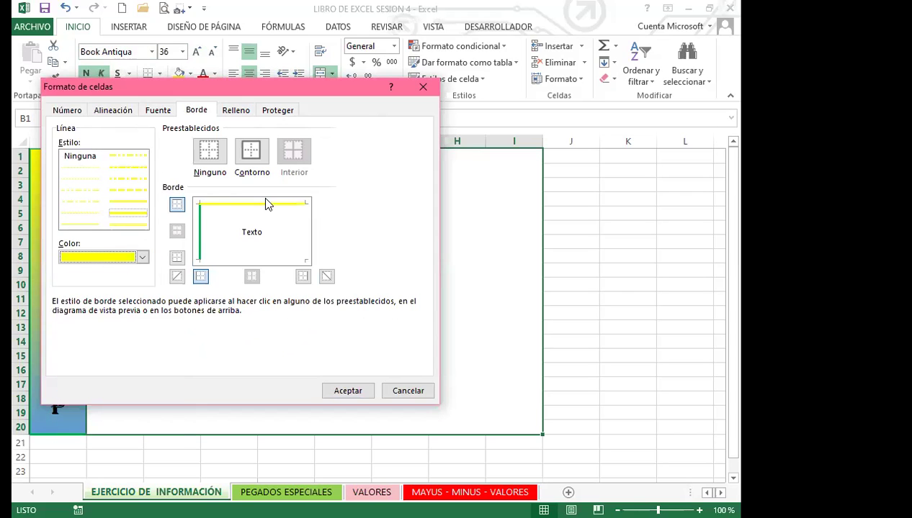
pyautogui.click(308, 229)
pyautogui.click(269, 258)
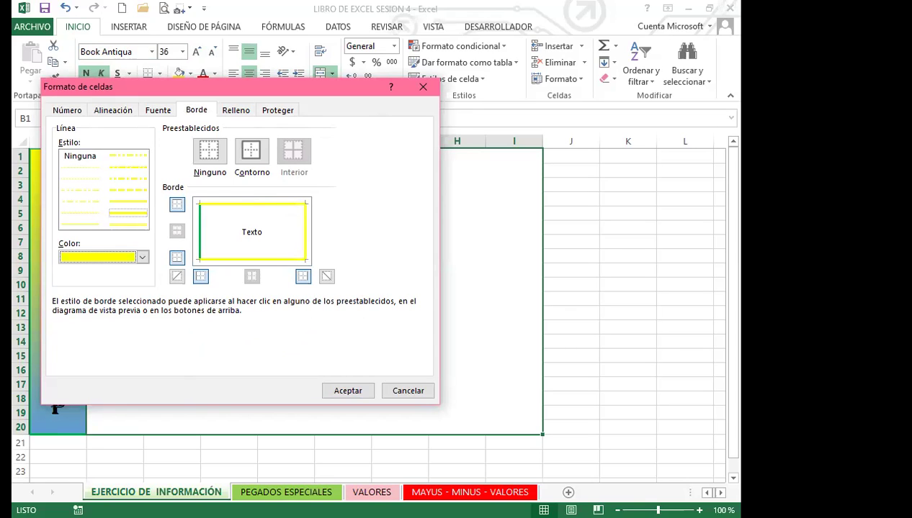
pyautogui.click(99, 428)
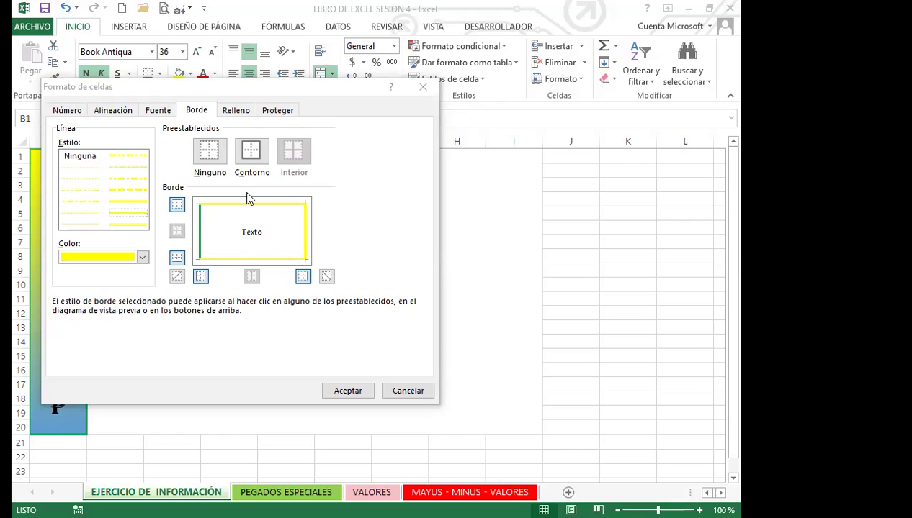
# Fill the merged EXCEL BASICO I cell with a light orange pattern of thin vertical stripes on no background color
pyautogui.click(236, 111)
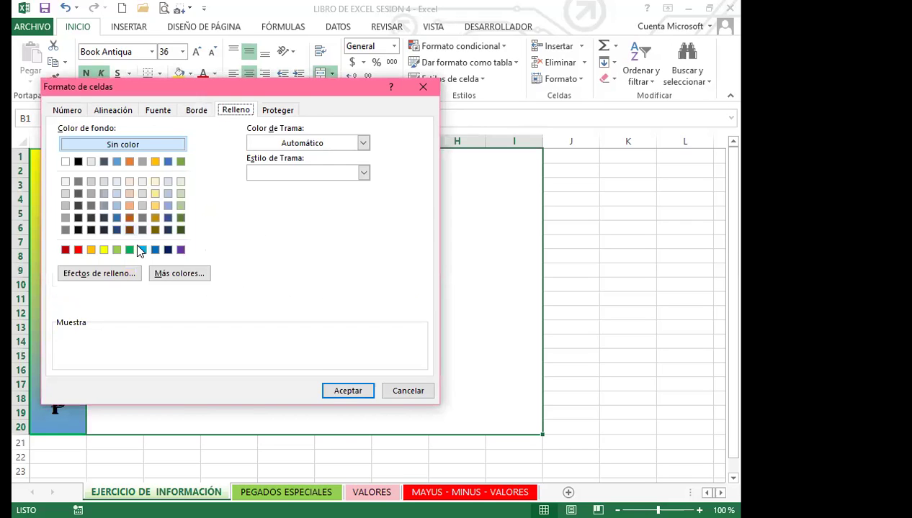
pyautogui.click(365, 143)
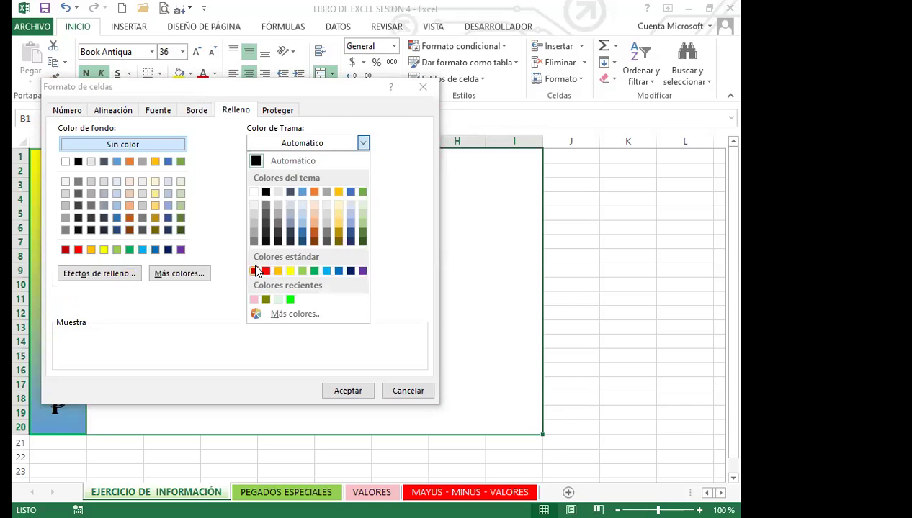
pyautogui.click(314, 229)
pyautogui.click(363, 173)
pyautogui.click(274, 231)
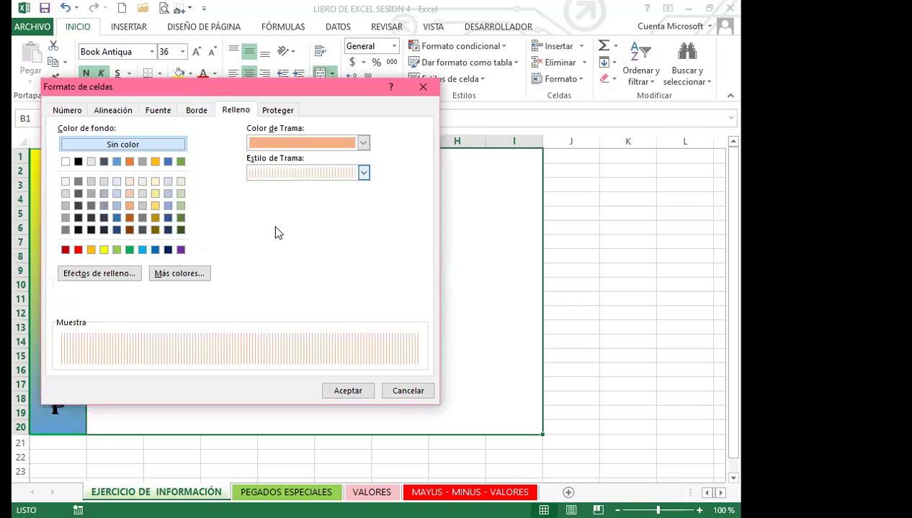
pyautogui.click(360, 392)
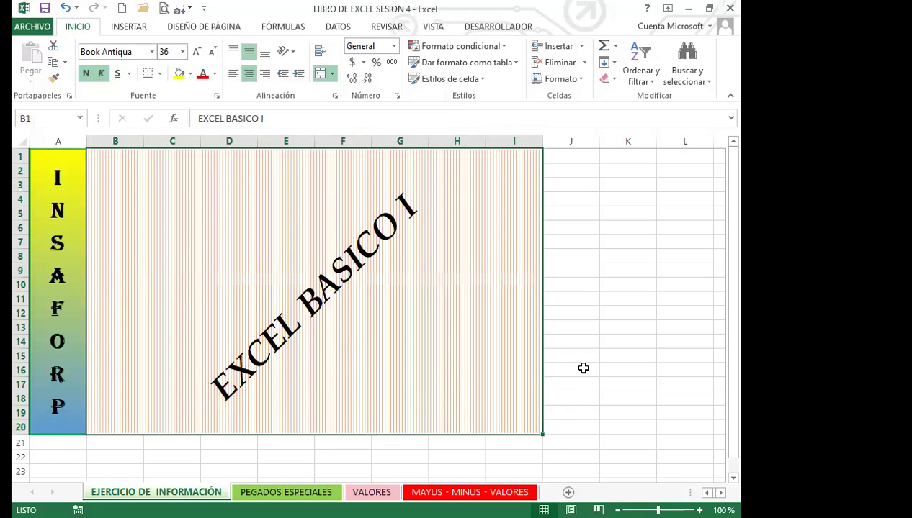
pyautogui.click(584, 358)
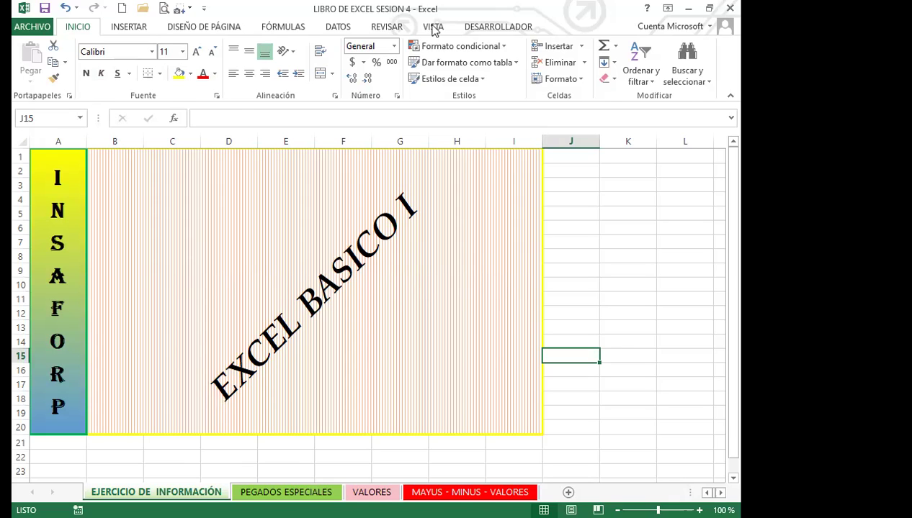
# Hide the gridlines on the EJERCICIO DE INFORMACIÓN sheet
pyautogui.hotkey('ctrl', 'Home')
pyautogui.hotkey('ctrl', 'a')
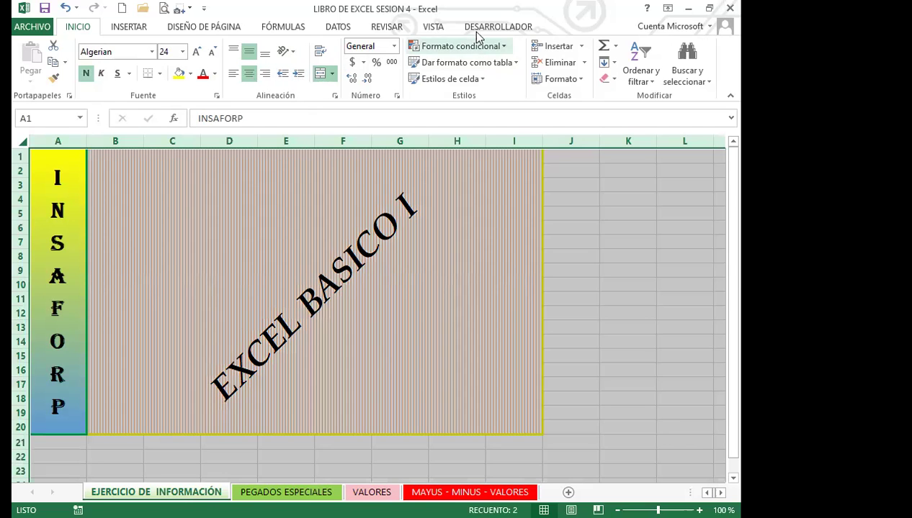
pyautogui.click(431, 28)
pyautogui.click(201, 72)
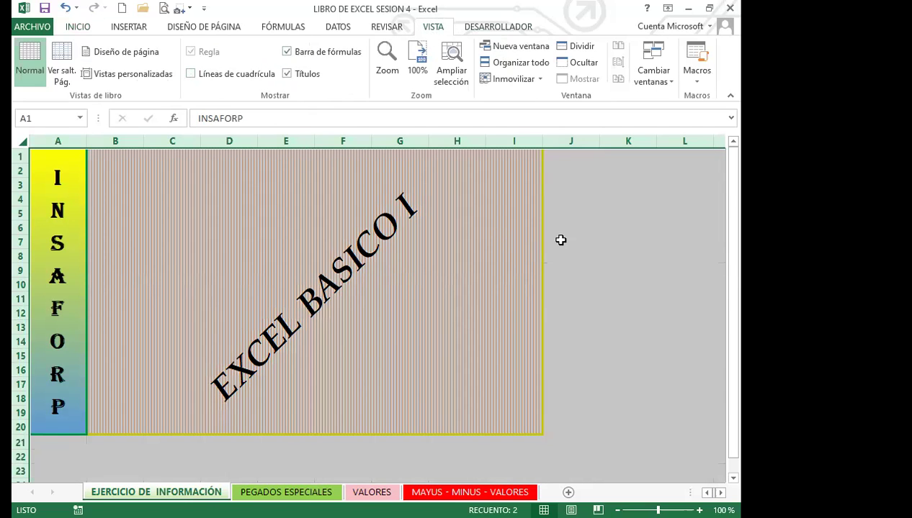
pyautogui.click(559, 242)
# Fill the entire EJERCICIO DE INFORMACIÓN sheet with a light gold background color
pyautogui.click(24, 141)
pyautogui.click(75, 29)
pyautogui.click(190, 73)
pyautogui.click(190, 106)
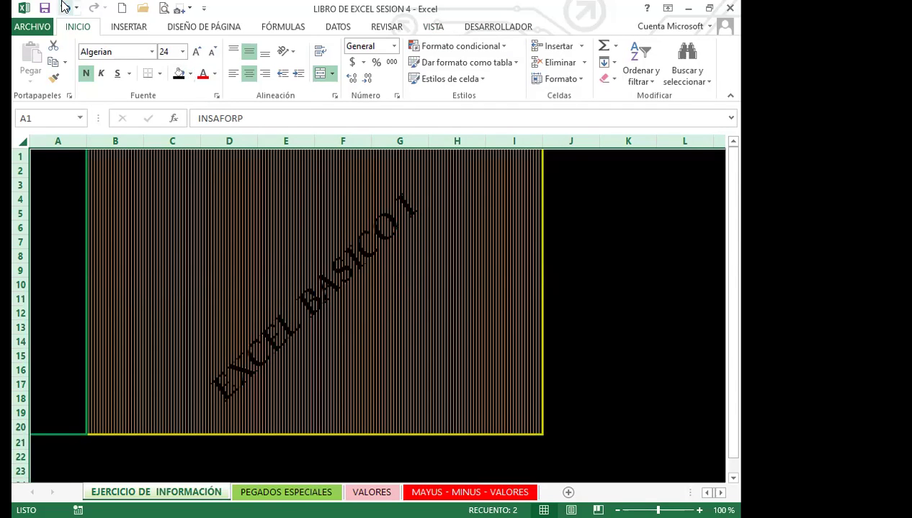
pyautogui.hotkey('ctrl', 'z')
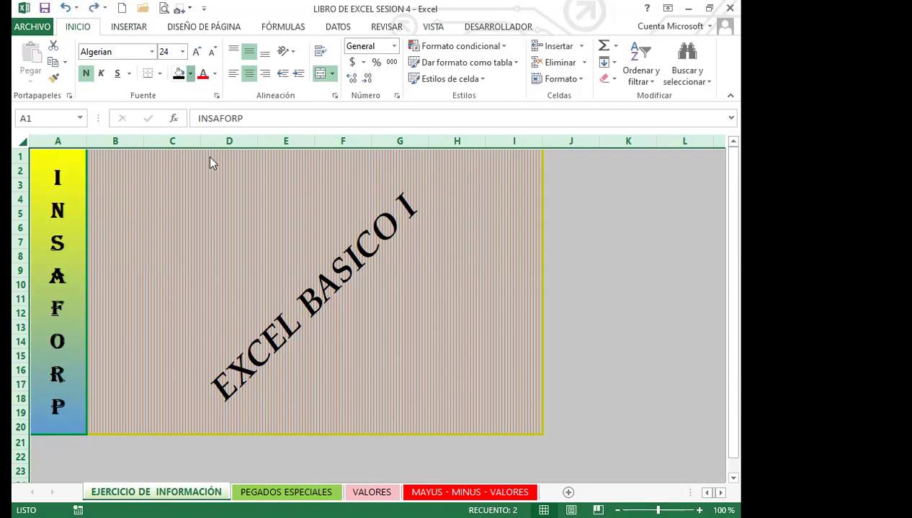
pyautogui.click(190, 73)
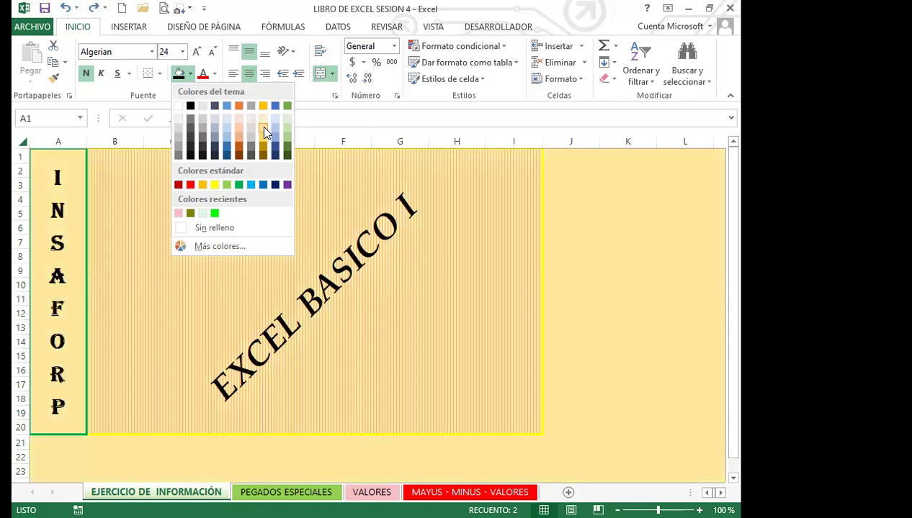
# Fill the merged INSAFORP cell with a horizontal two-color gradient from light green to blue
pyautogui.click(54, 166)
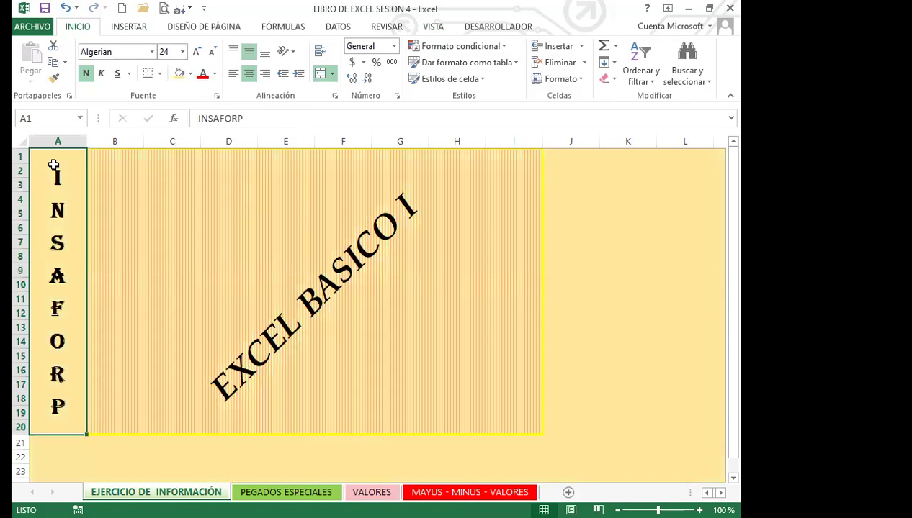
pyautogui.click(216, 95)
pyautogui.click(225, 113)
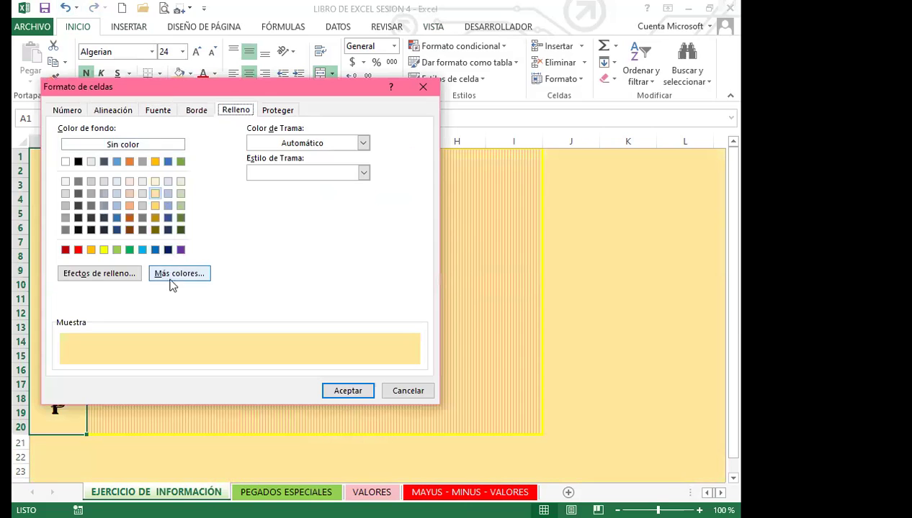
pyautogui.click(111, 277)
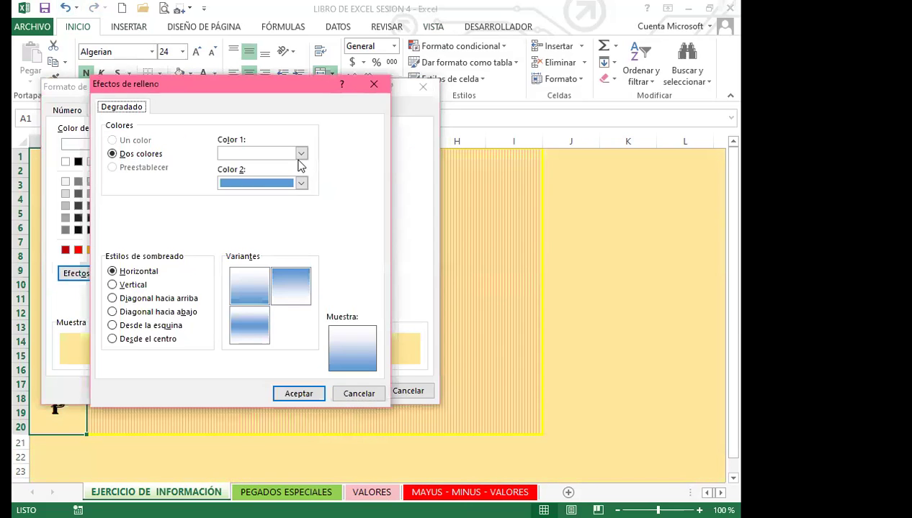
pyautogui.click(301, 153)
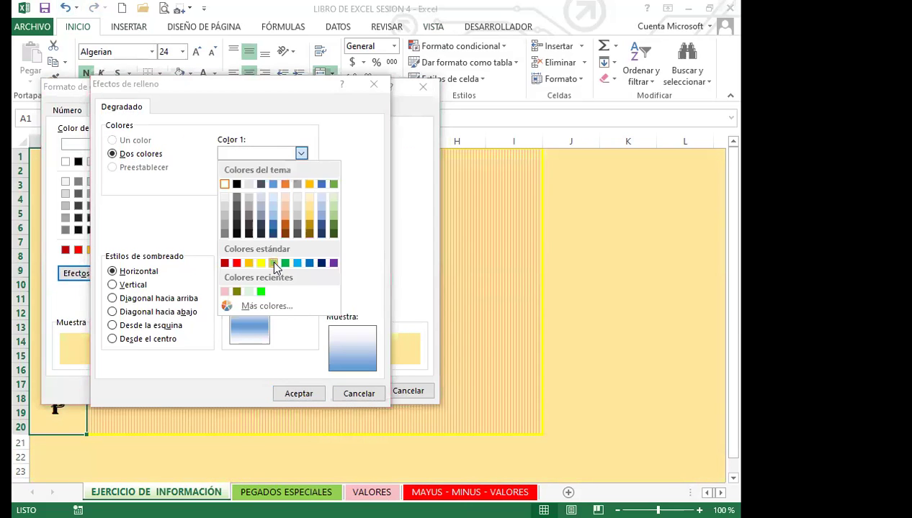
pyautogui.click(271, 264)
pyautogui.click(299, 394)
pyautogui.click(348, 392)
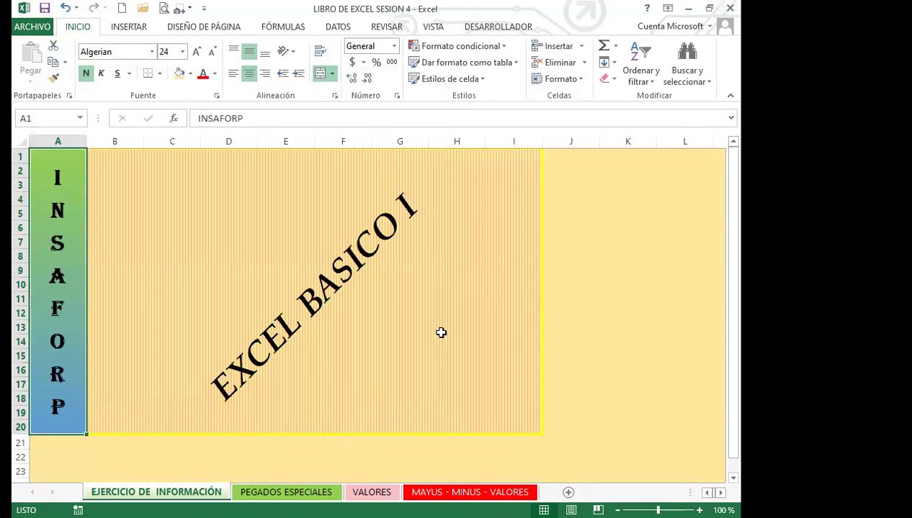
pyautogui.click(595, 325)
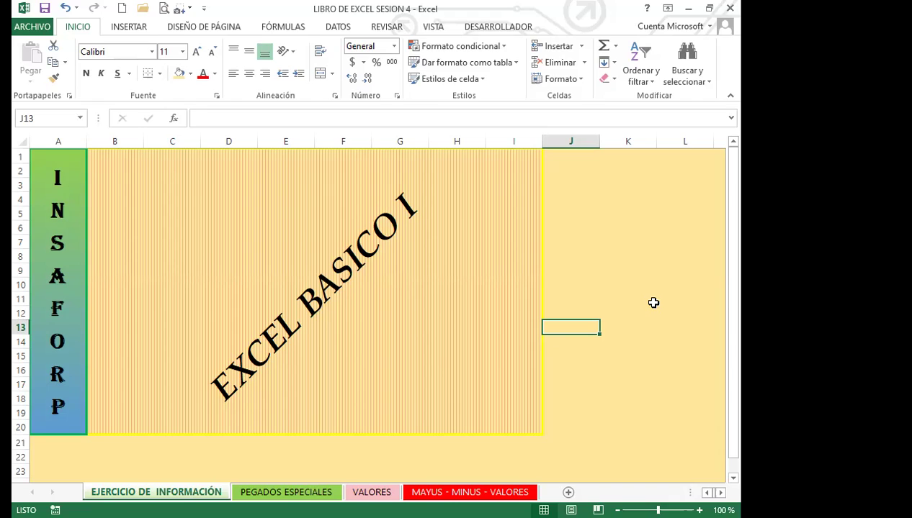
pyautogui.click(427, 454)
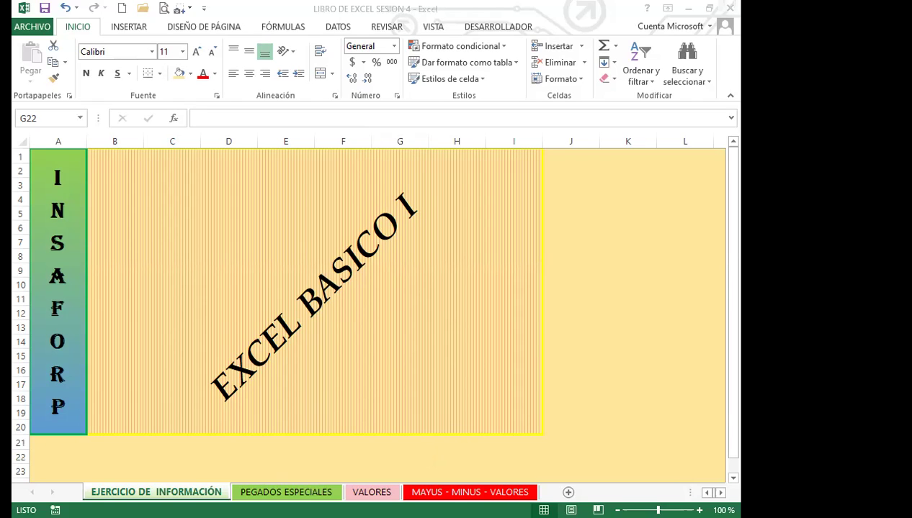
# Go to the PEGADOS ESPECIALES sheet and examine the trimester grades and the average and evaluation formulas in row 2
pyautogui.hotkey('alt', 'Tab')
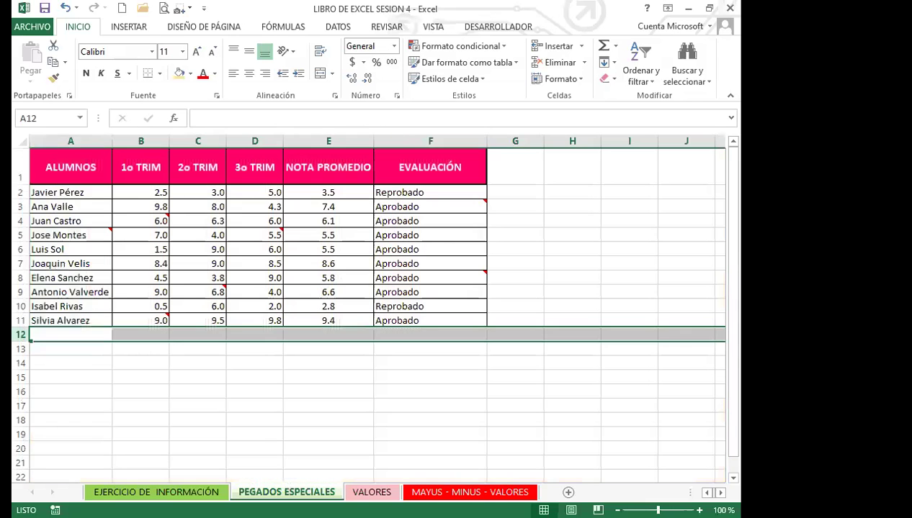
pyautogui.click(275, 373)
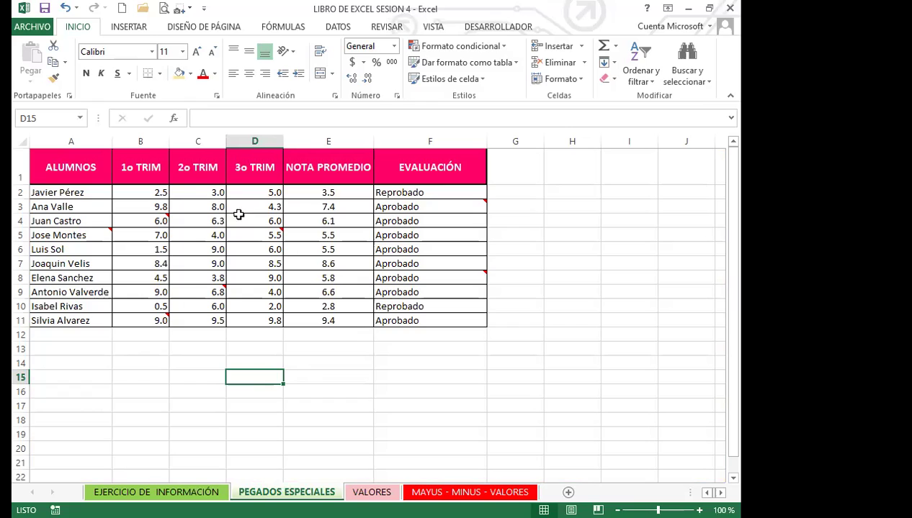
pyautogui.click(151, 193)
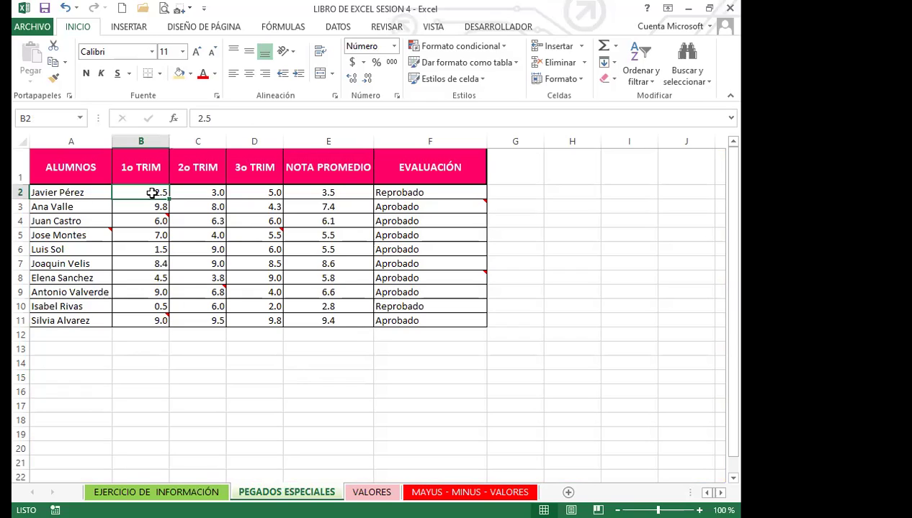
pyautogui.press('Right')
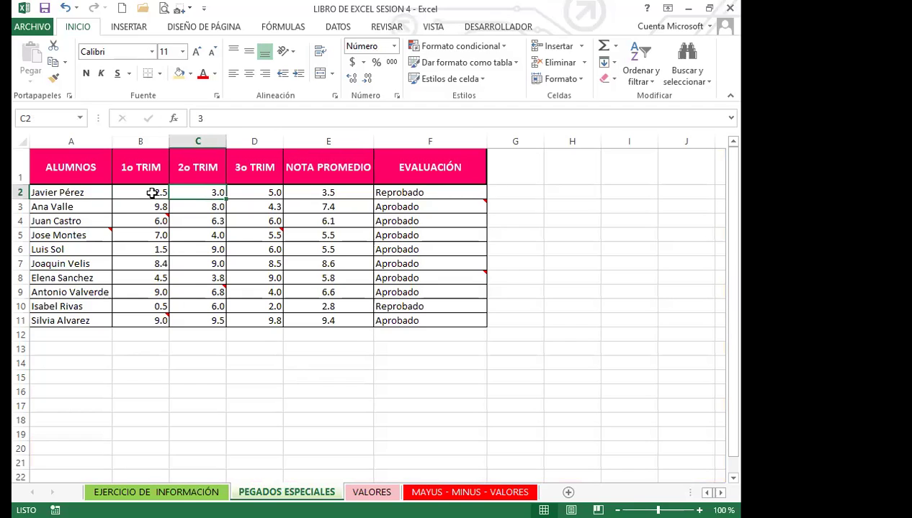
pyautogui.press('Right')
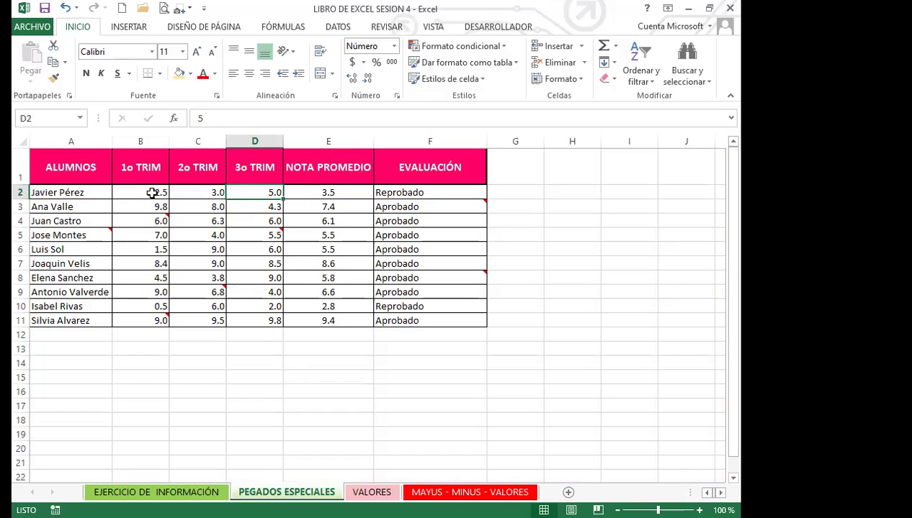
pyautogui.press('Right')
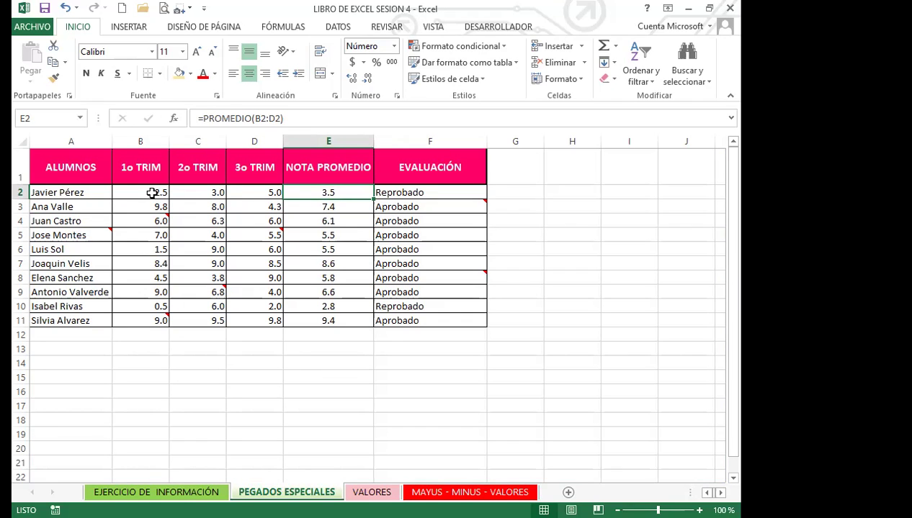
pyautogui.press('Right')
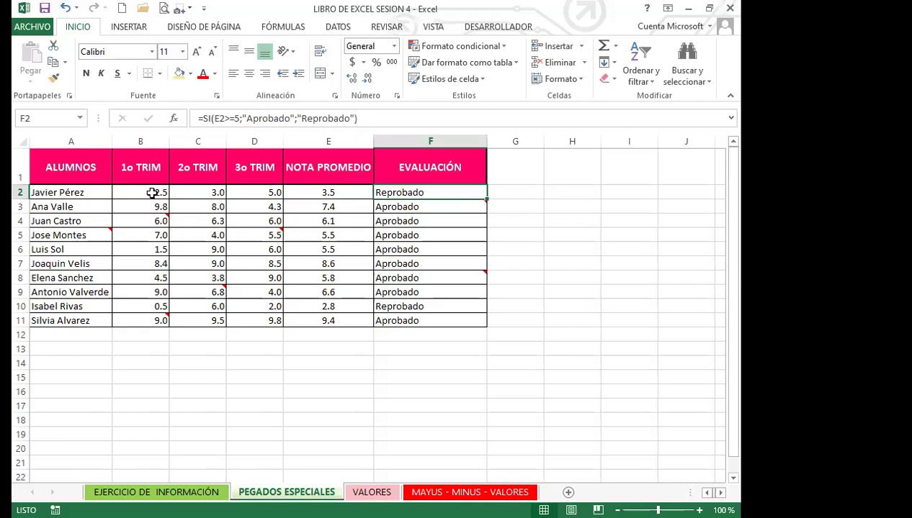
pyautogui.press('Left')
pyautogui.press('Left')
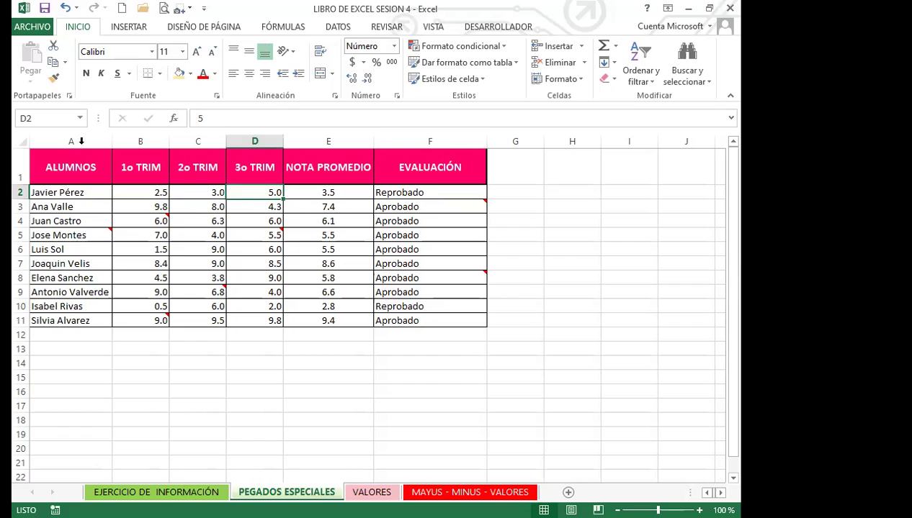
# Apply thick dark blue outline and inside borders to the grades table A1:F11
pyautogui.moveTo(72, 168); pyautogui.dragTo(436, 321)
pyautogui.click(216, 96)
pyautogui.click(196, 110)
pyautogui.click(131, 214)
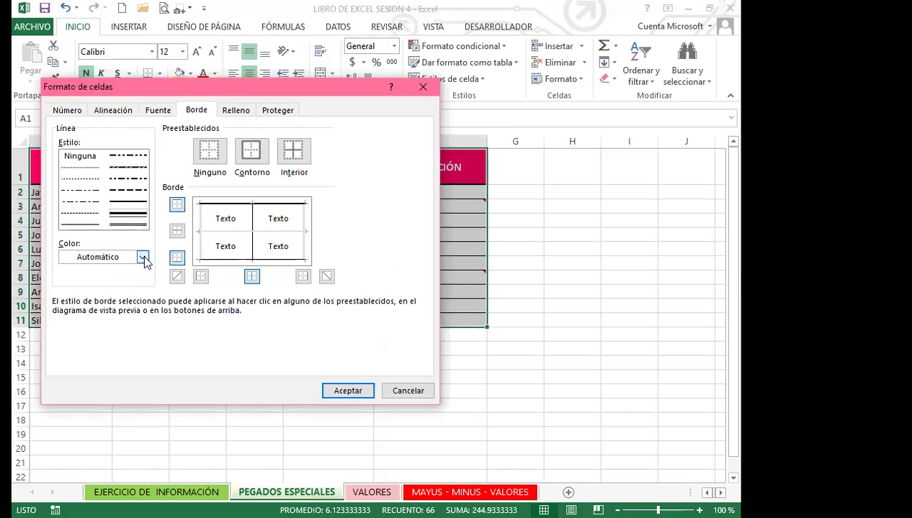
pyautogui.click(141, 257)
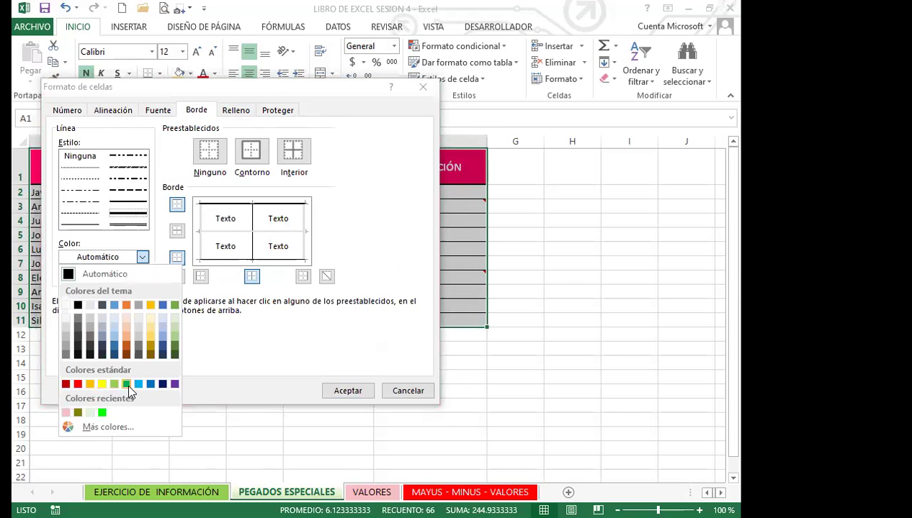
pyautogui.click(167, 342)
pyautogui.click(294, 151)
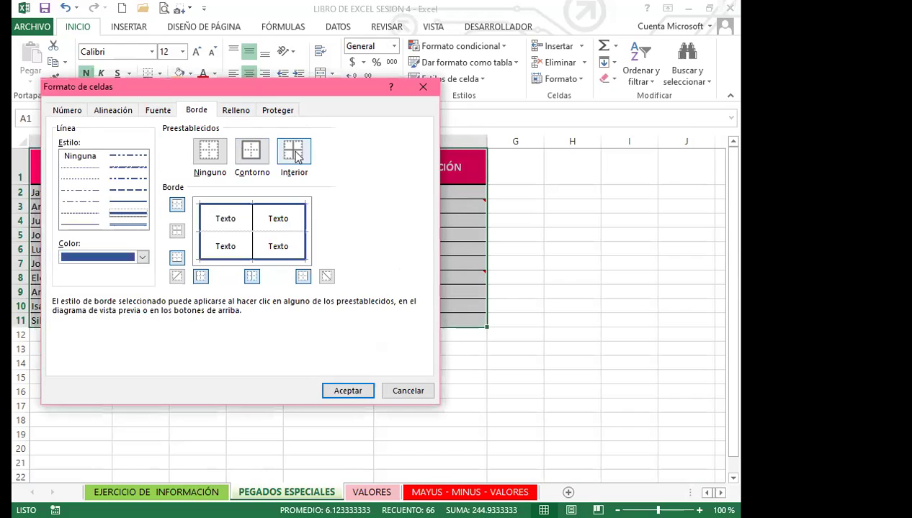
pyautogui.click(353, 391)
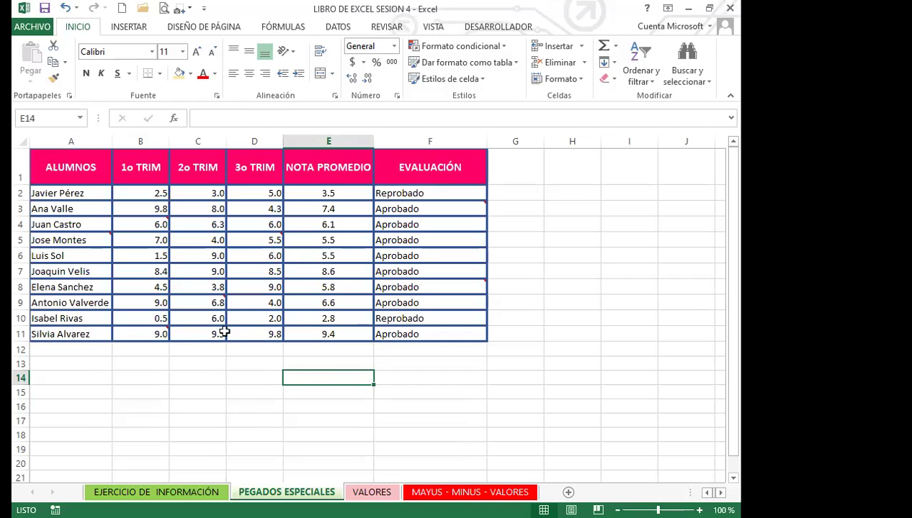
# View the comments attached to cells A5 and D5 in the grades table
pyautogui.moveTo(155, 221)
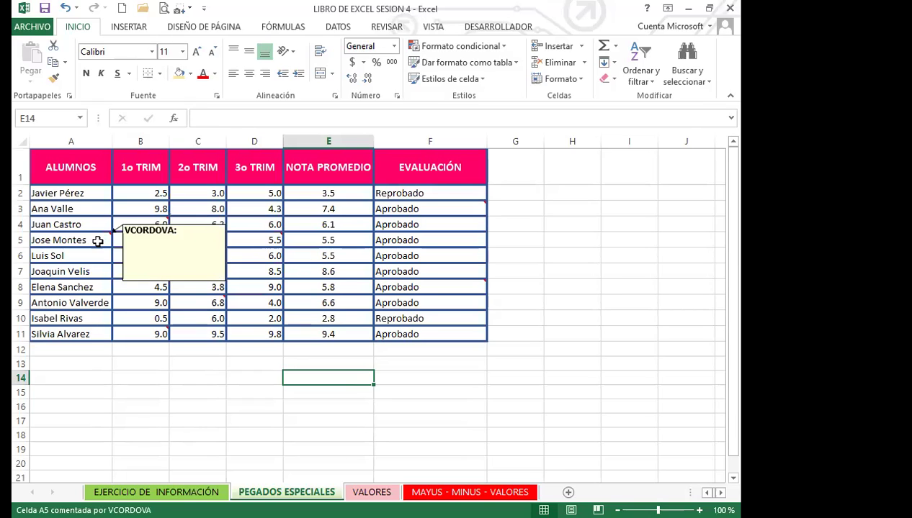
pyautogui.moveTo(264, 238)
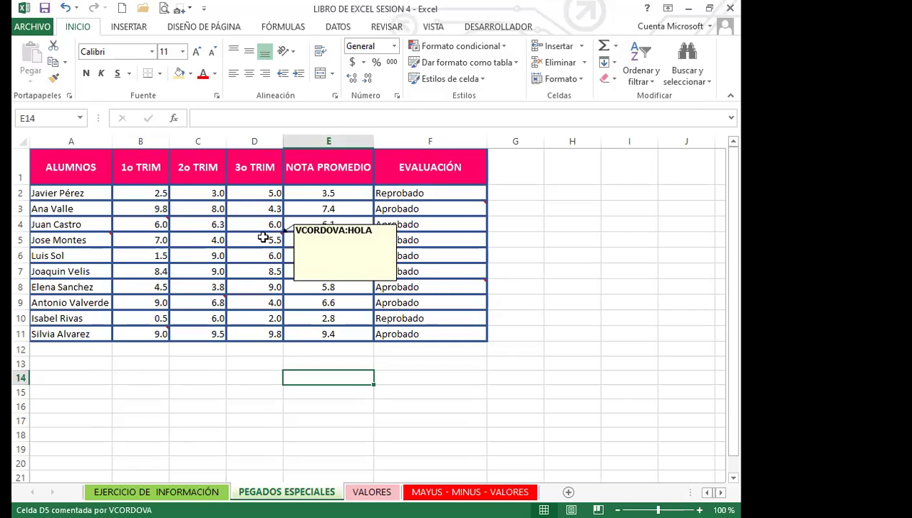
pyautogui.click(149, 241)
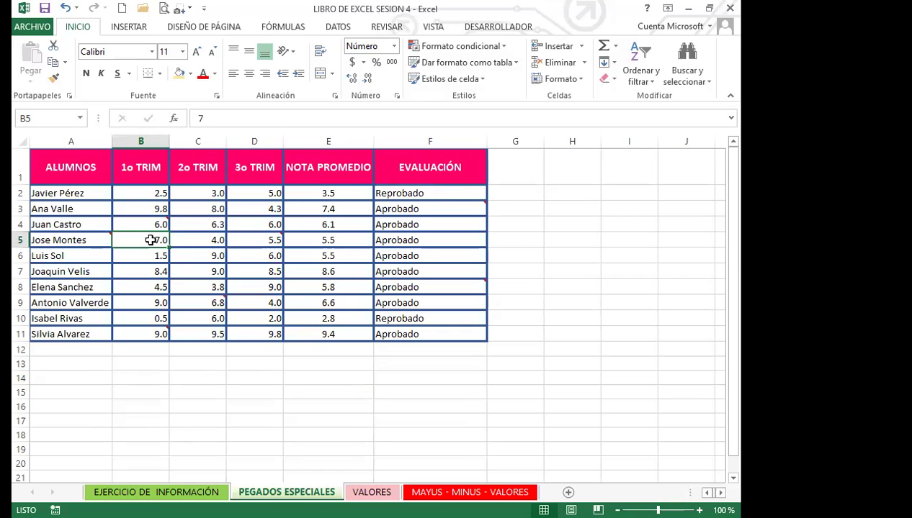
# Copy the whole grades table A1:F11, including its header row
pyautogui.moveTo(57, 166); pyautogui.dragTo(415, 335)
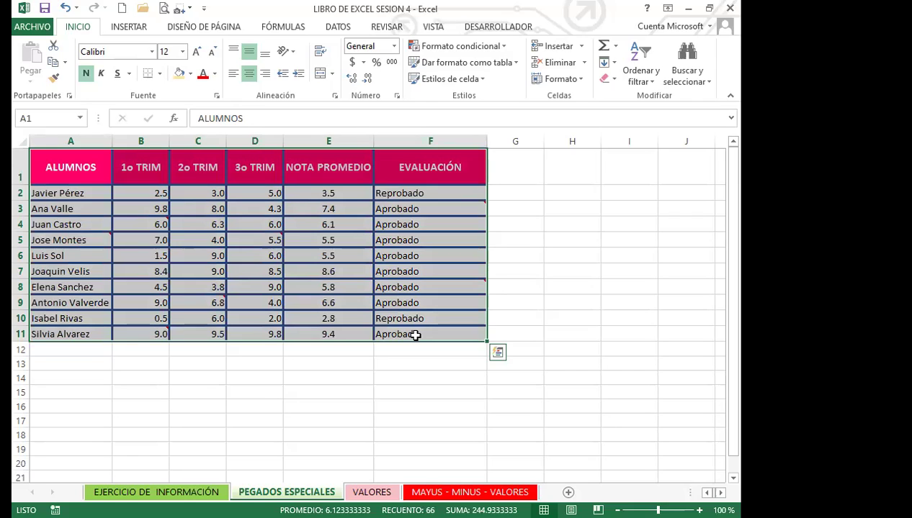
pyautogui.press('Escape')
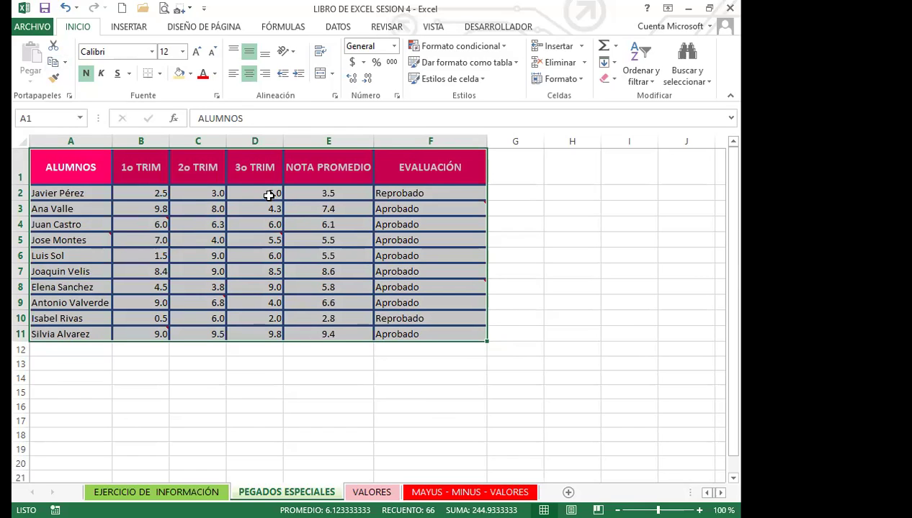
pyautogui.click(54, 65)
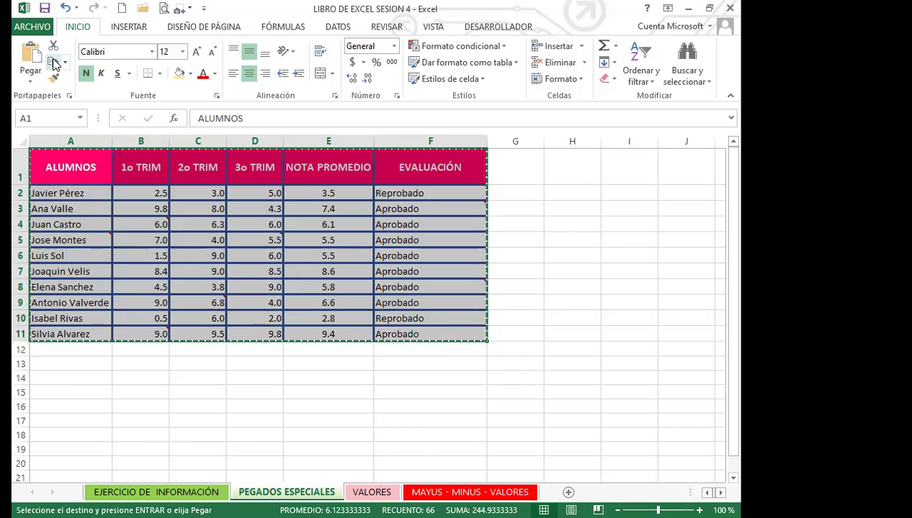
# Paste the copied grades table at cell A14 using Paste Special with the Todo option
pyautogui.click(67, 377)
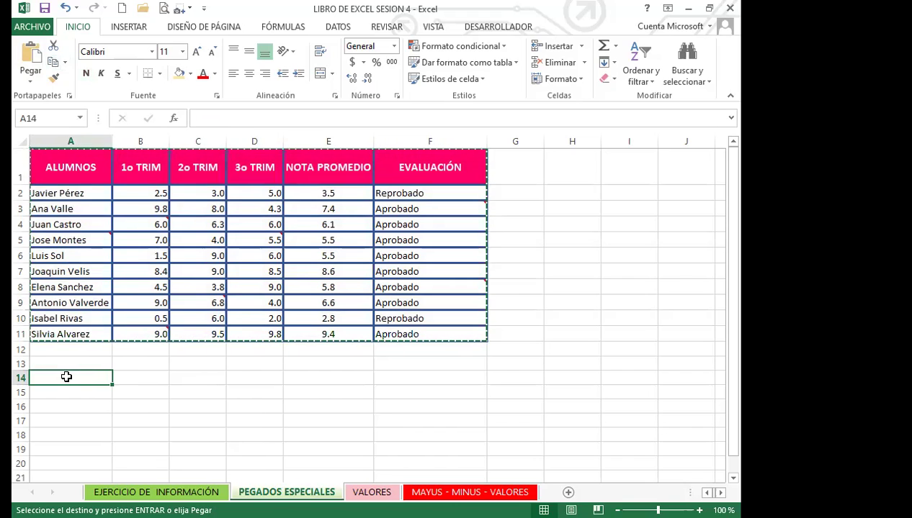
pyautogui.click(31, 87)
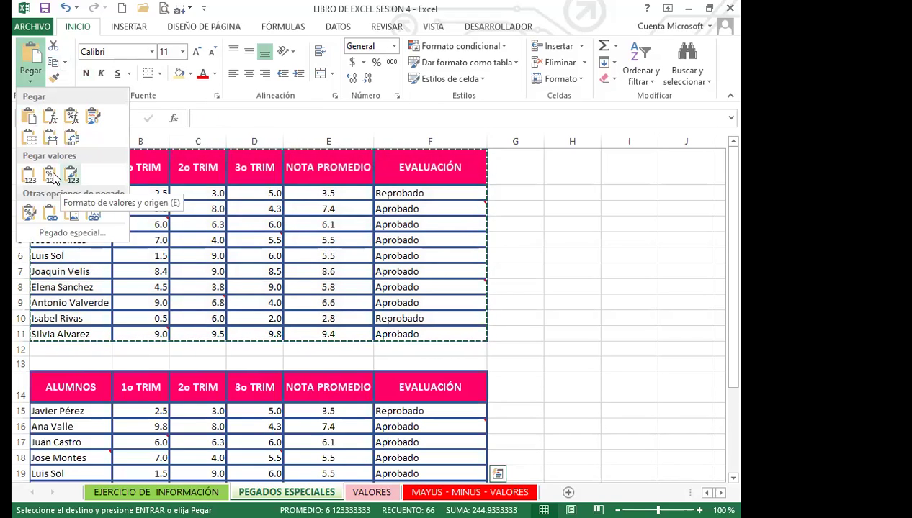
pyautogui.click(85, 234)
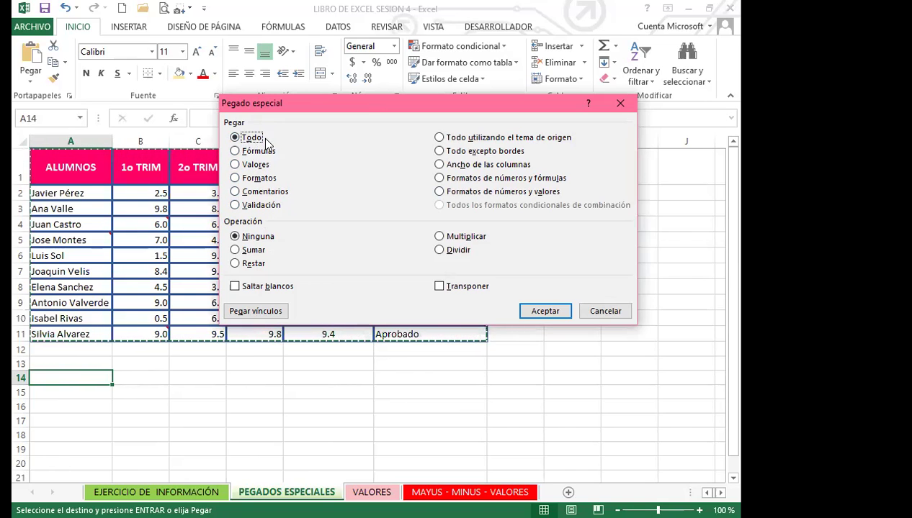
pyautogui.click(545, 312)
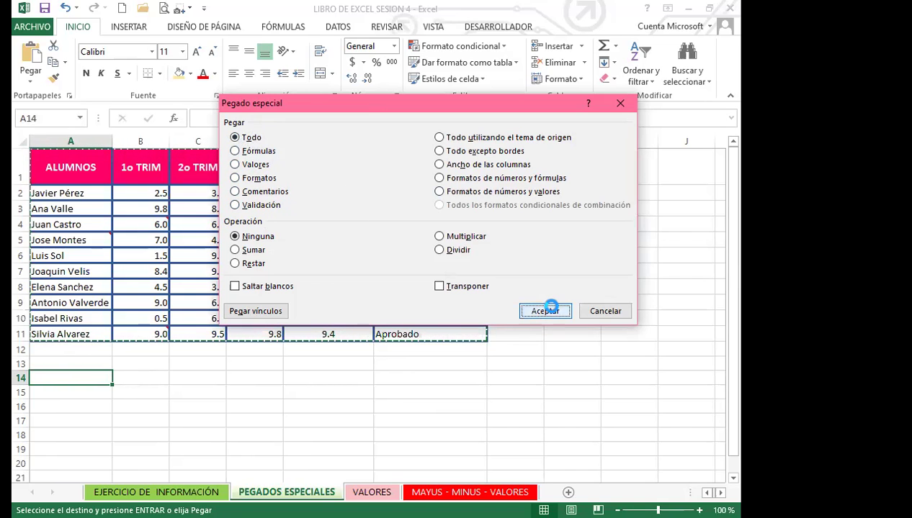
pyautogui.scroll(-2, 526, 402)
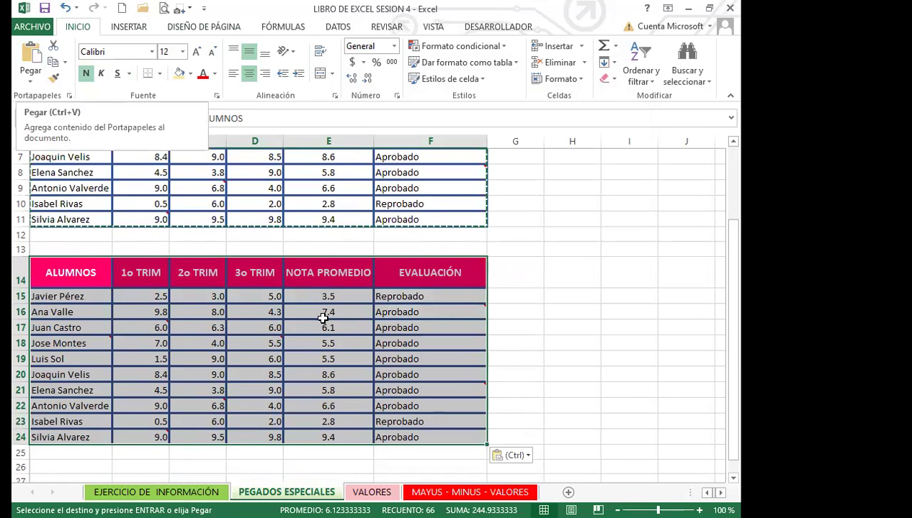
pyautogui.scroll(-1, 146, 376)
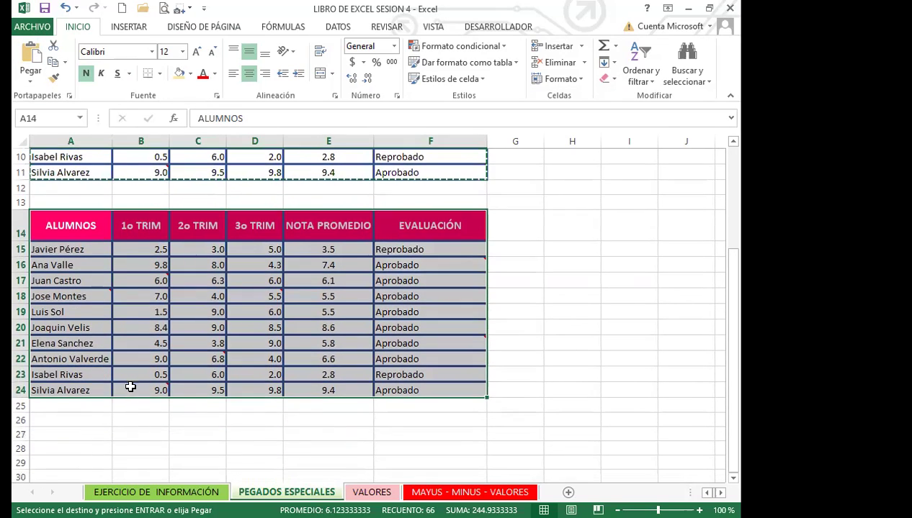
# Paste only the formulas of the copied grades table at cell A27 using Paste Special with the Fórmulas option
pyautogui.click(49, 436)
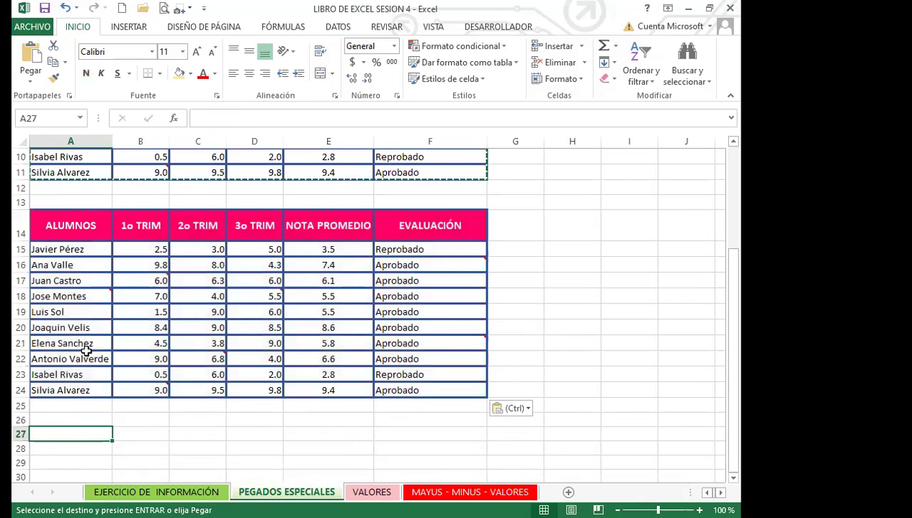
pyautogui.scroll(3, 105, 321)
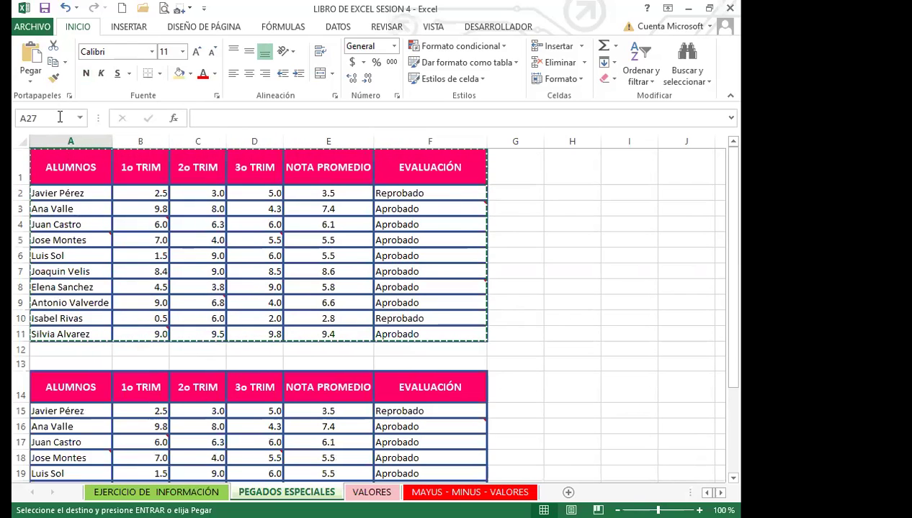
pyautogui.click(30, 77)
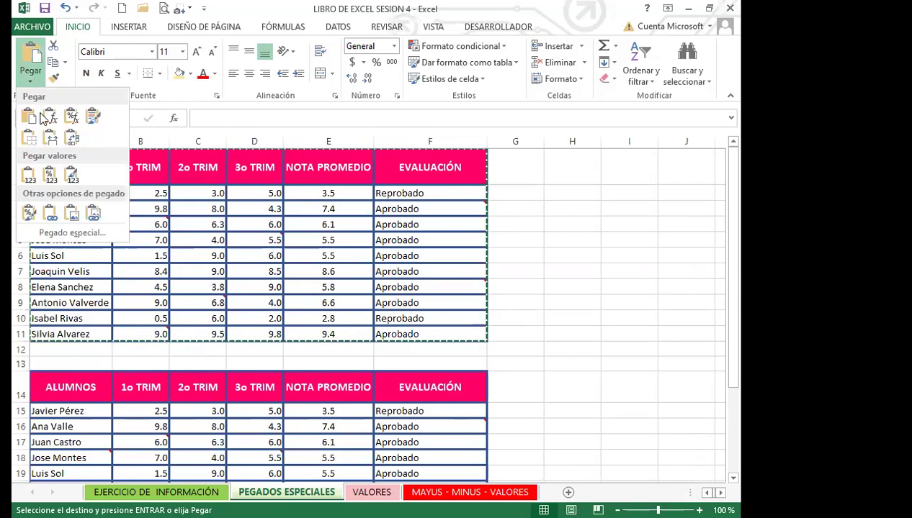
pyautogui.click(51, 230)
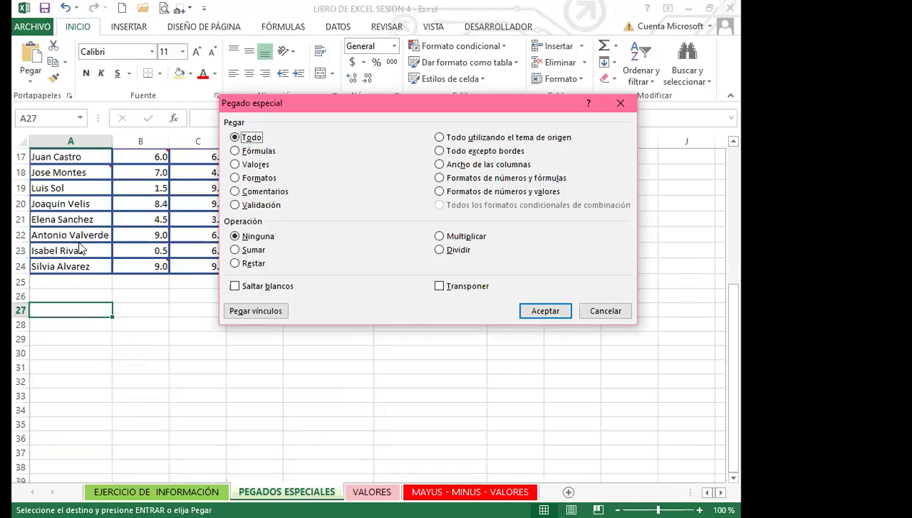
pyautogui.click(236, 152)
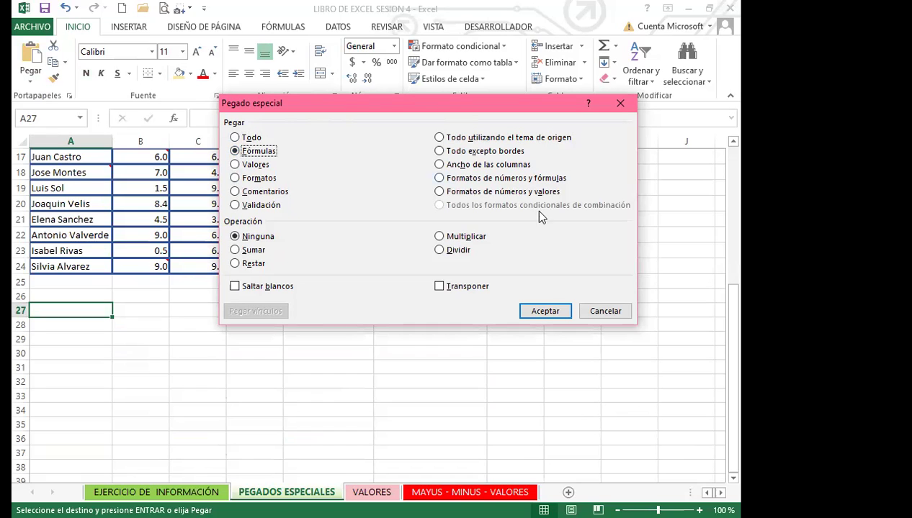
pyautogui.click(544, 312)
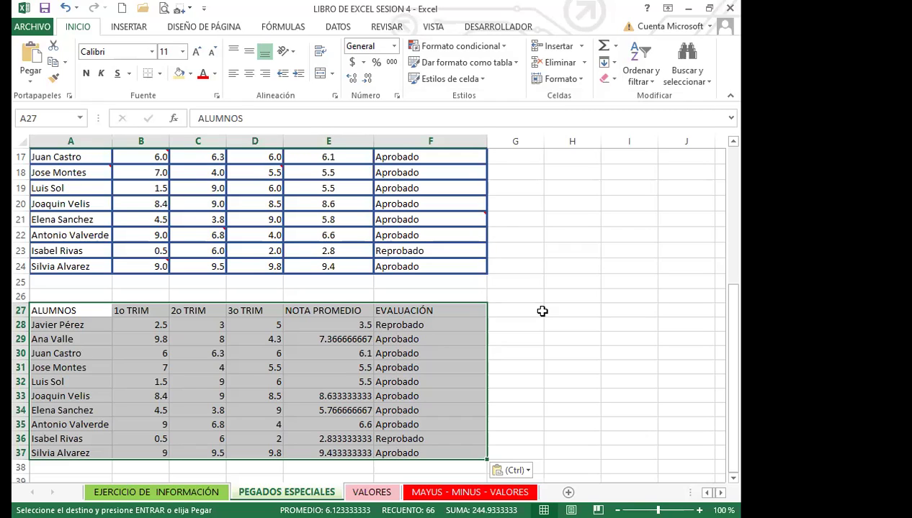
# Examine the average and evaluation formulas in E28 and F28 of the formulas-only copy, along with the trimester grades they depend on
pyautogui.click(321, 325)
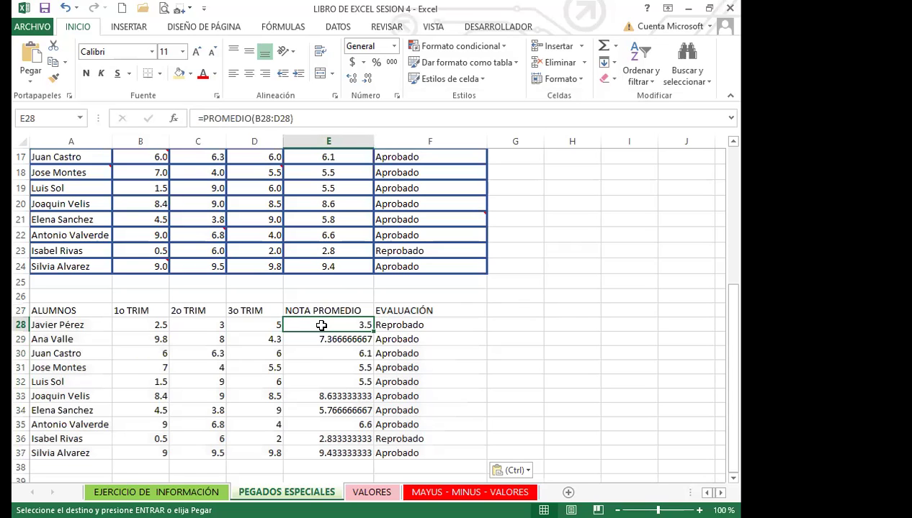
pyautogui.scroll(2, 463, 325)
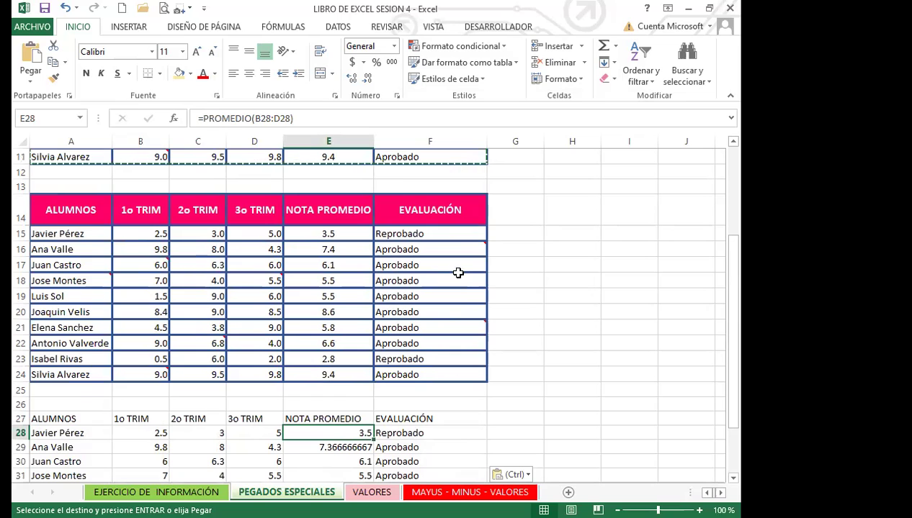
pyautogui.scroll(-1, 428, 339)
pyautogui.scroll(-2, 427, 338)
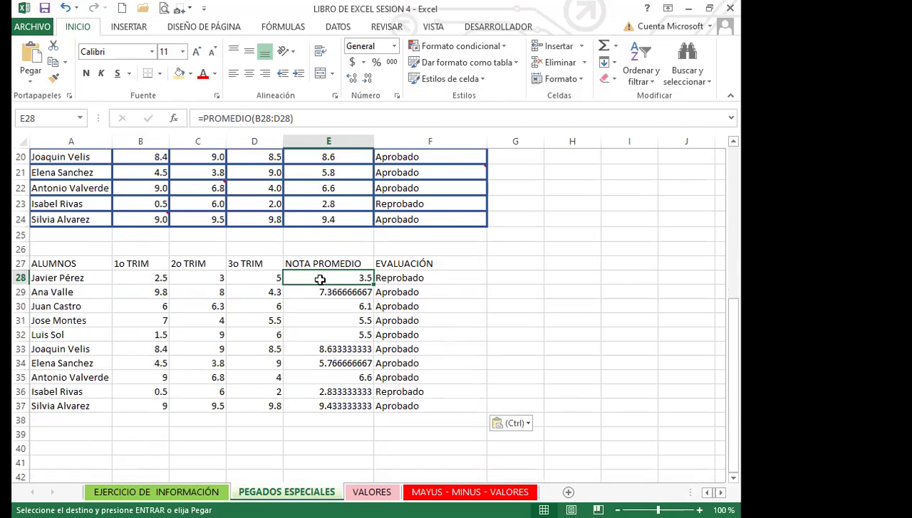
pyautogui.click(409, 277)
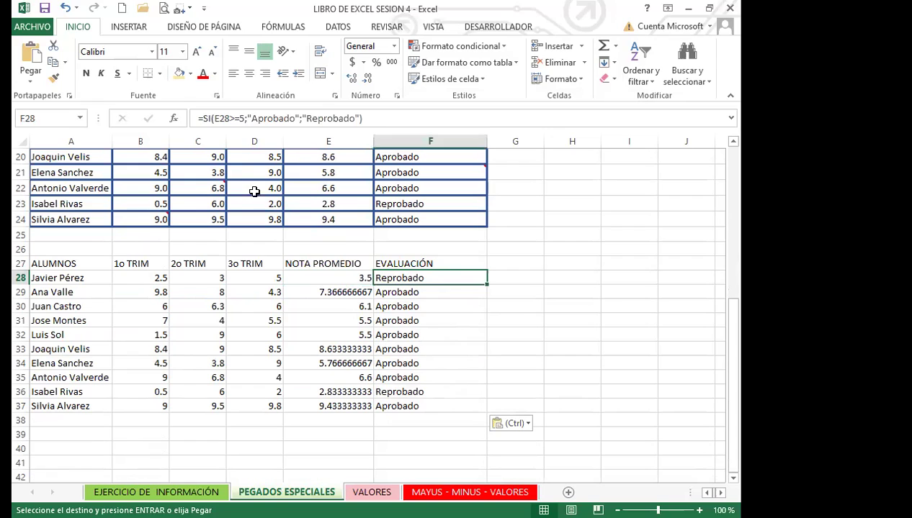
pyautogui.click(303, 275)
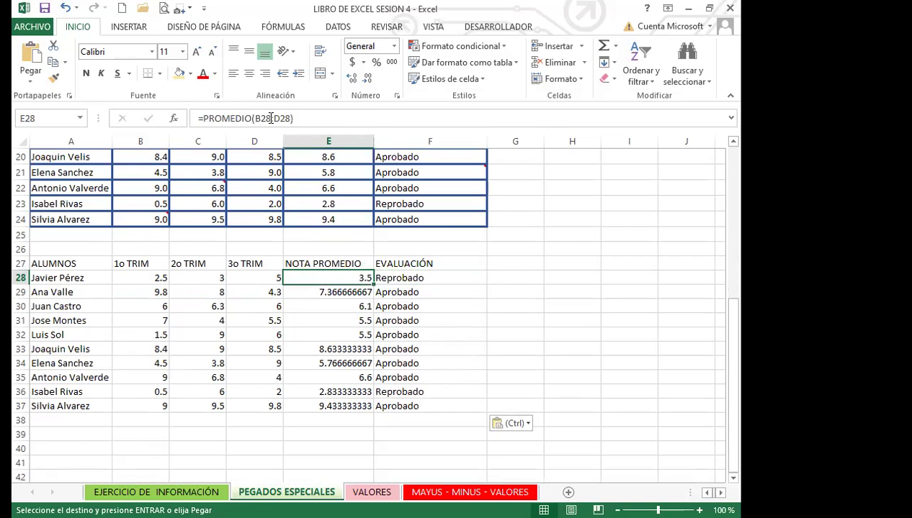
pyautogui.click(162, 278)
pyautogui.click(197, 278)
pyautogui.click(253, 278)
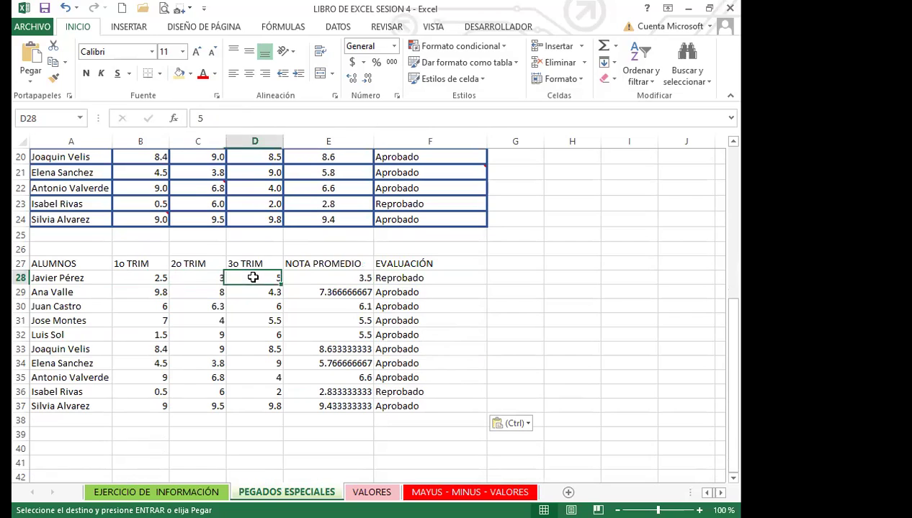
pyautogui.click(322, 276)
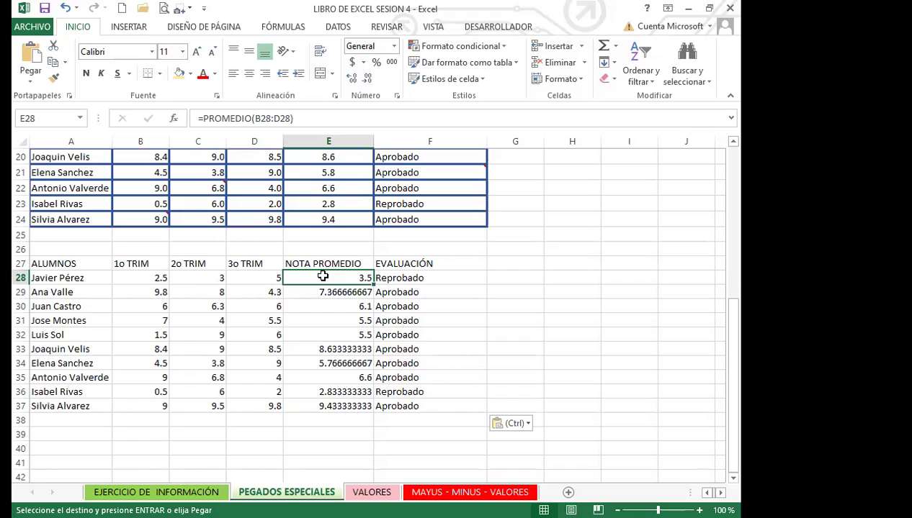
pyautogui.click(435, 278)
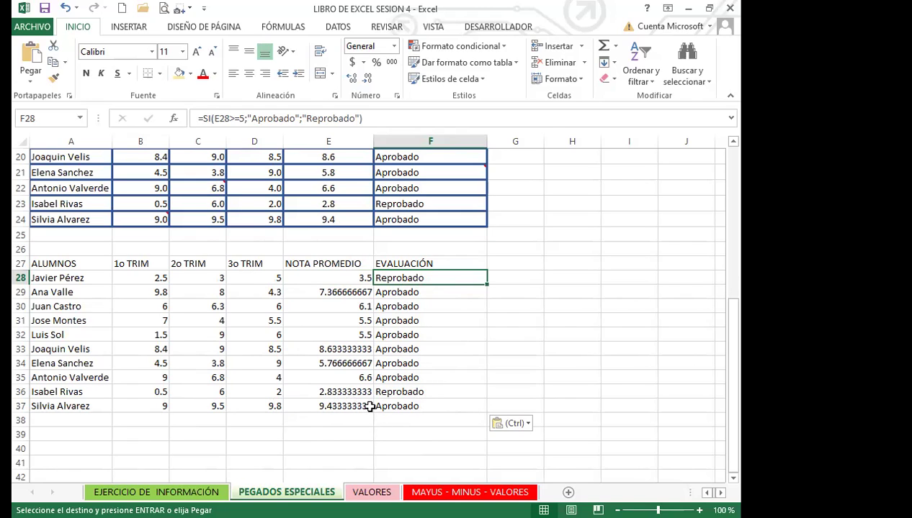
# Paste only the values of the copied grades table at cell A40 using Paste Special with the Valores option
pyautogui.click(58, 449)
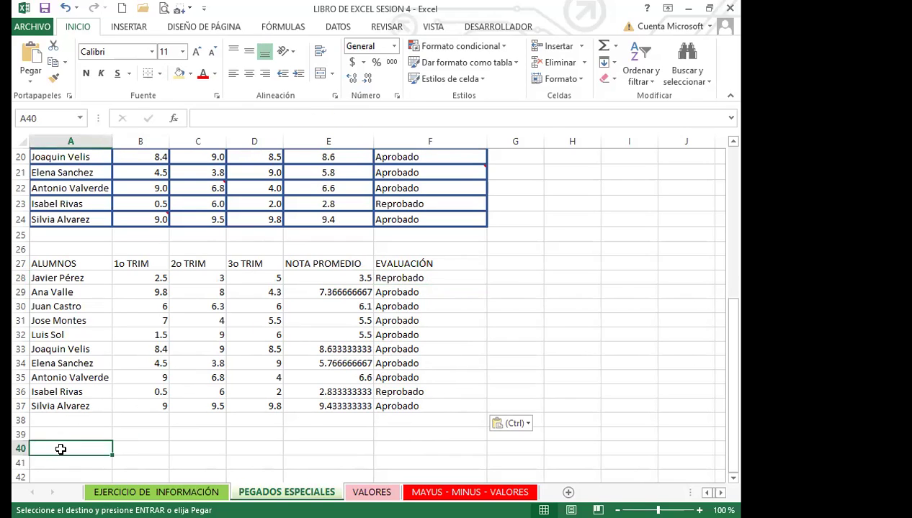
pyautogui.scroll(6, 60, 445)
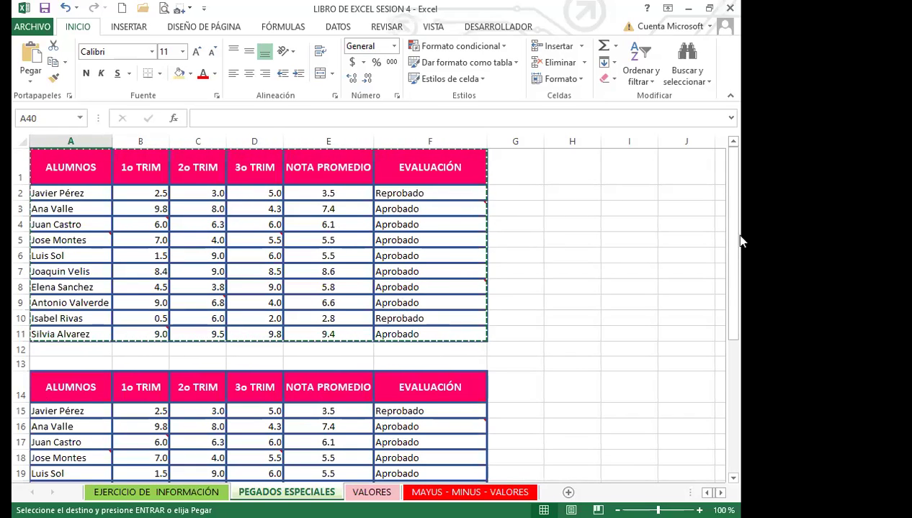
pyautogui.click(33, 81)
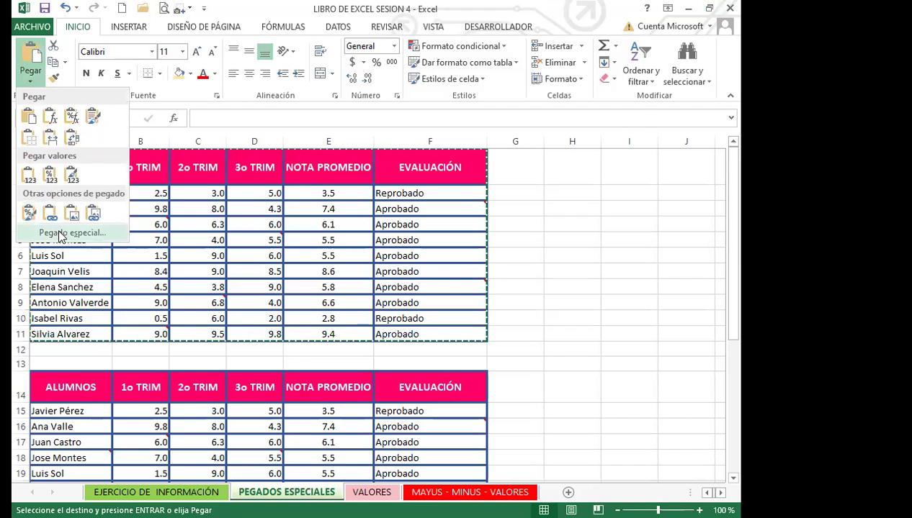
pyautogui.click(62, 234)
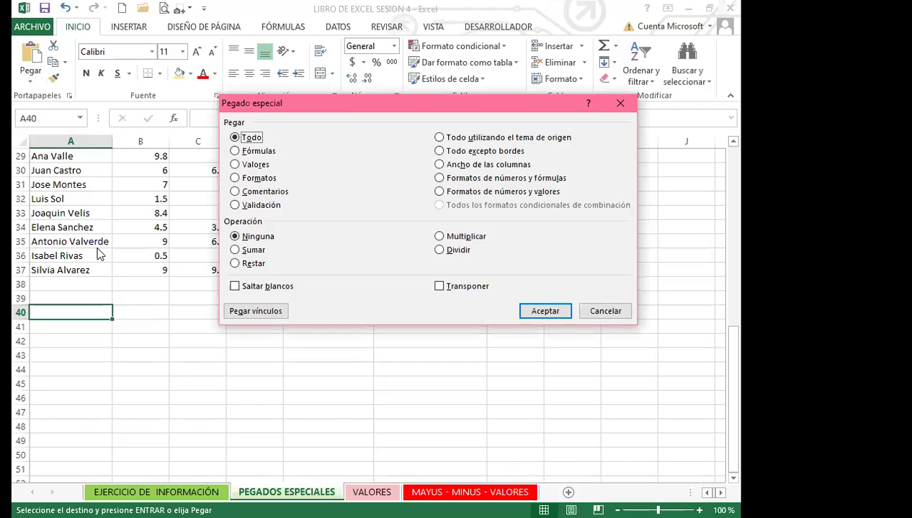
pyautogui.click(234, 165)
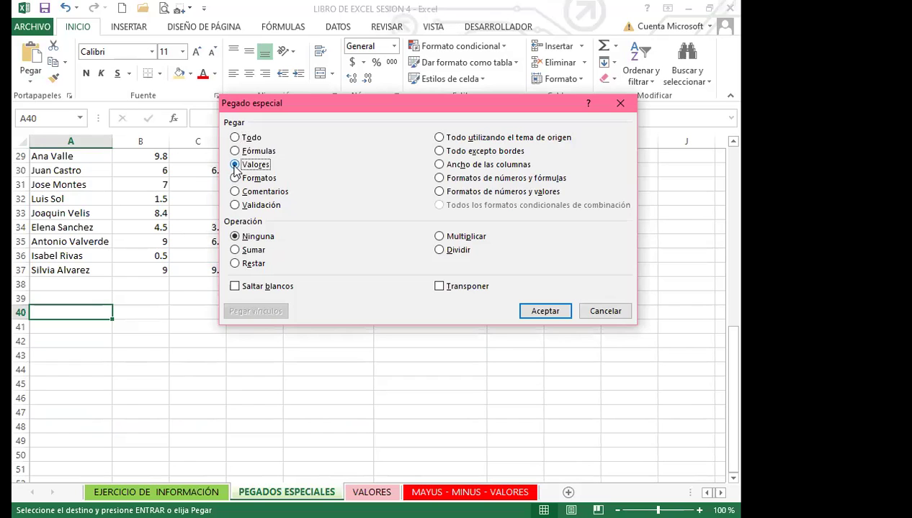
pyautogui.click(551, 313)
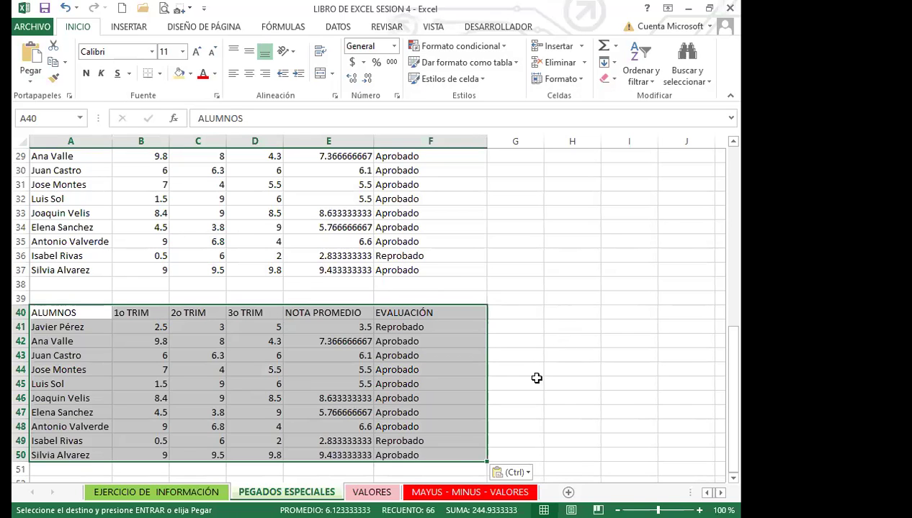
# Compare the formulas in E29 and F29 of the formulas-only copy with the contents of B41 to E41 in the values-only copy
pyautogui.scroll(1, 537, 378)
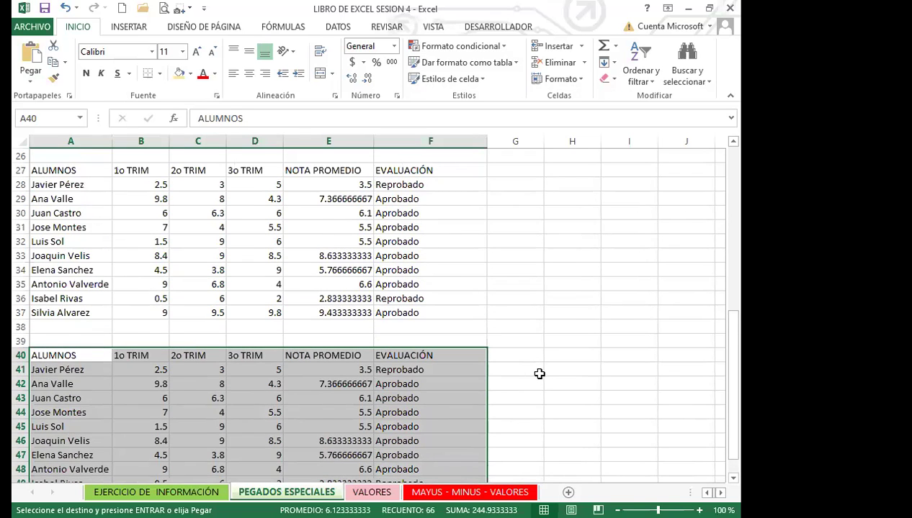
pyautogui.scroll(-1, 539, 376)
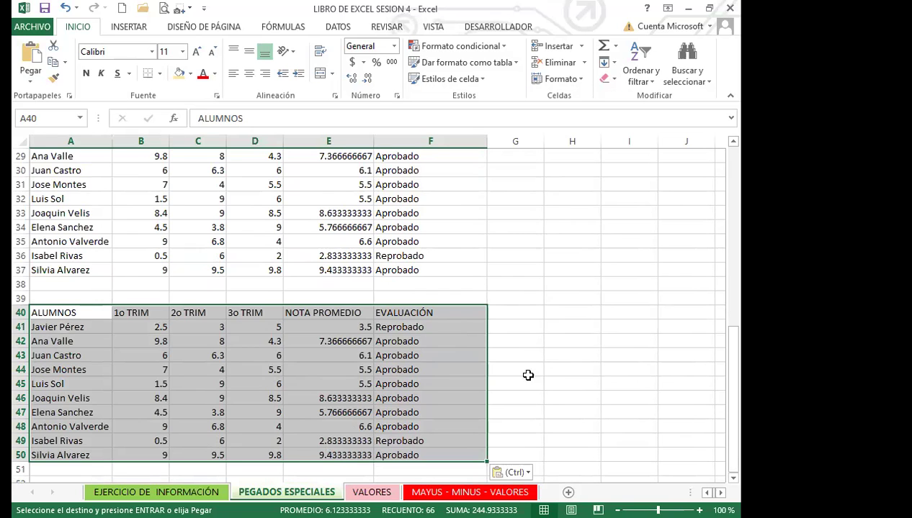
pyautogui.click(328, 157)
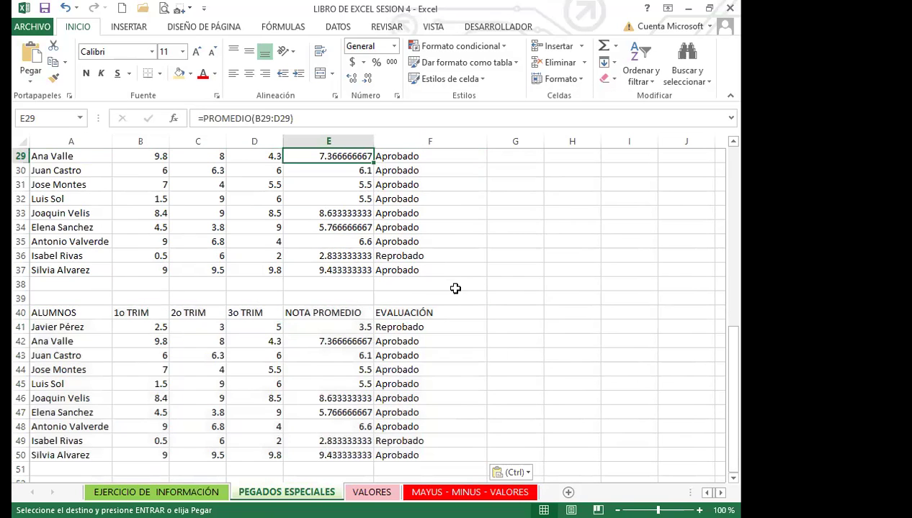
pyautogui.scroll(1, 453, 289)
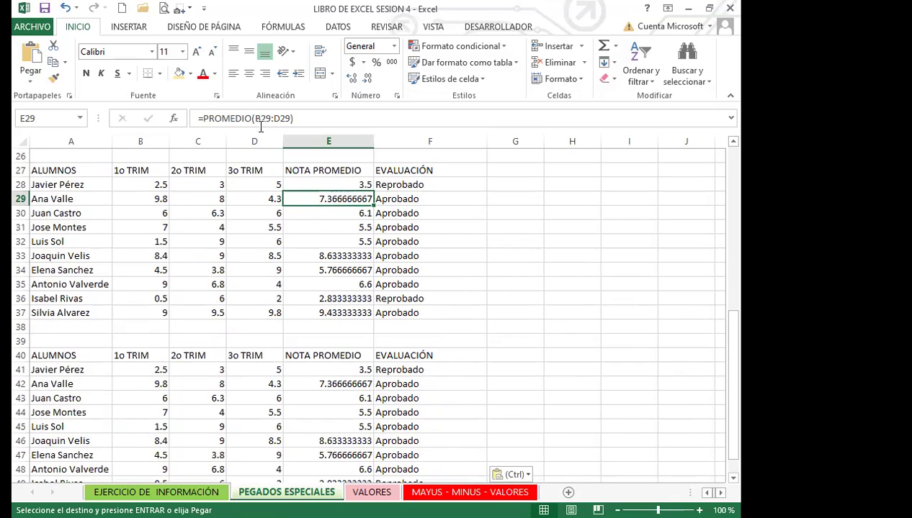
pyautogui.click(425, 202)
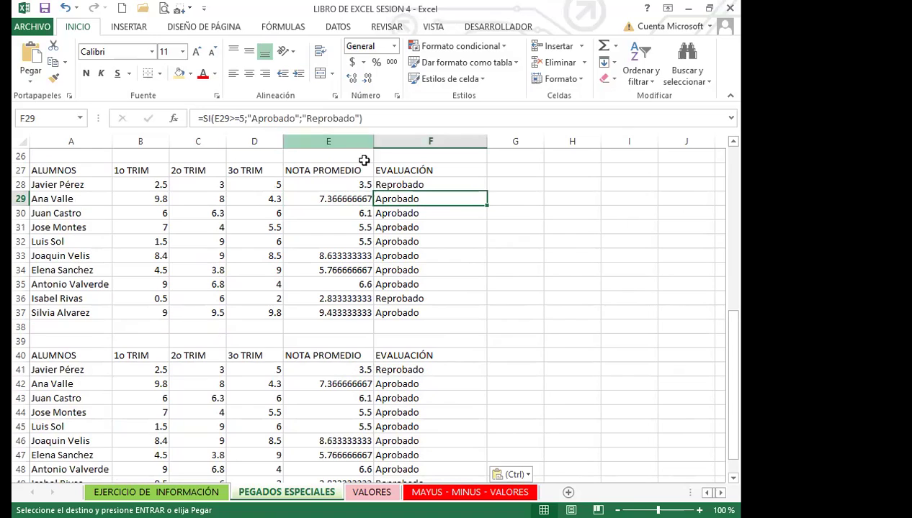
pyautogui.click(346, 198)
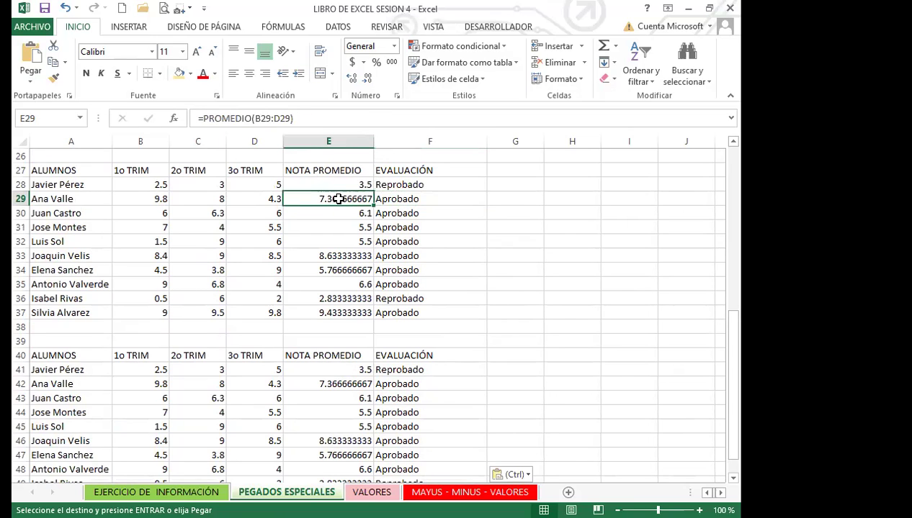
pyautogui.click(142, 369)
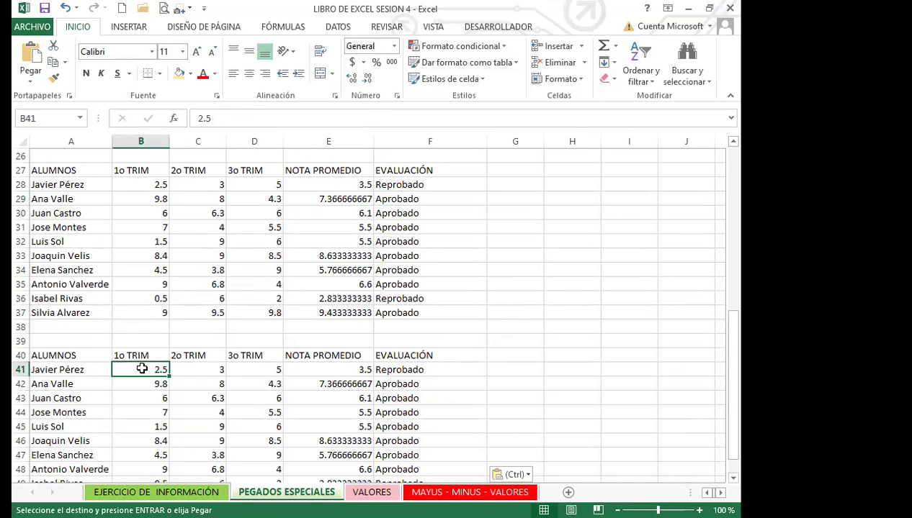
pyautogui.press('Right')
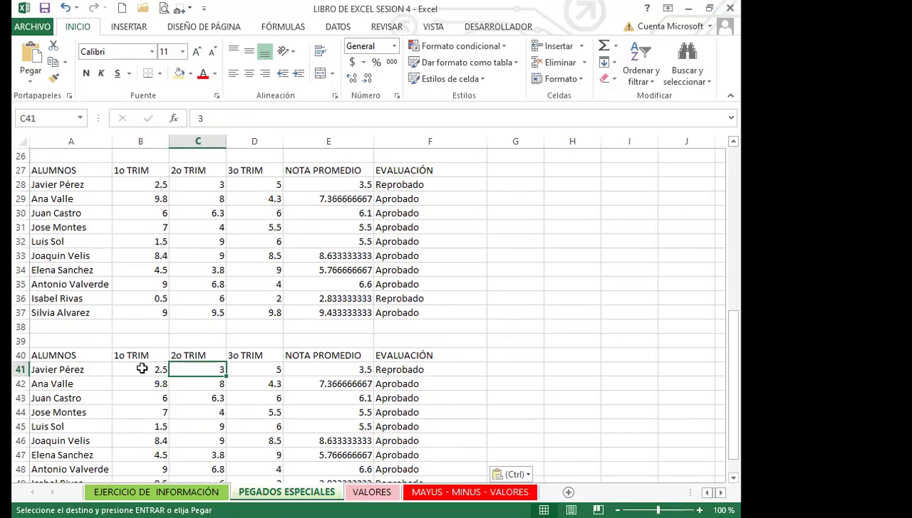
pyautogui.press('Right')
pyautogui.press('Right')
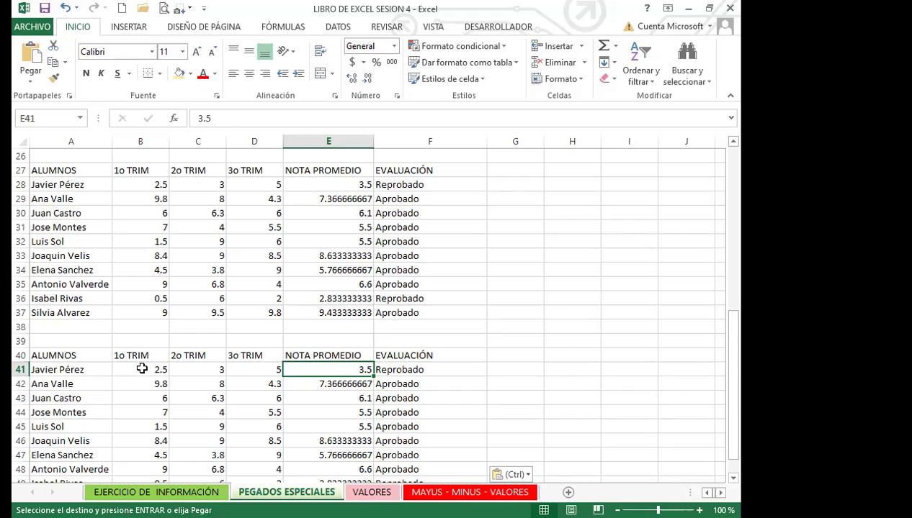
# Compare the averages and evaluations in E41:F50 of the values-only copy with the evaluation formula in F37 of the formulas-only copy
pyautogui.press('Right')
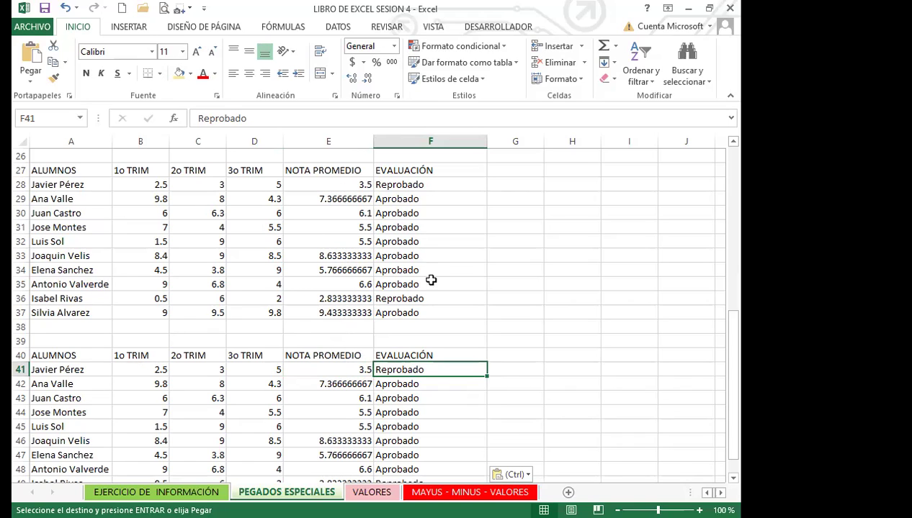
pyautogui.click(347, 370)
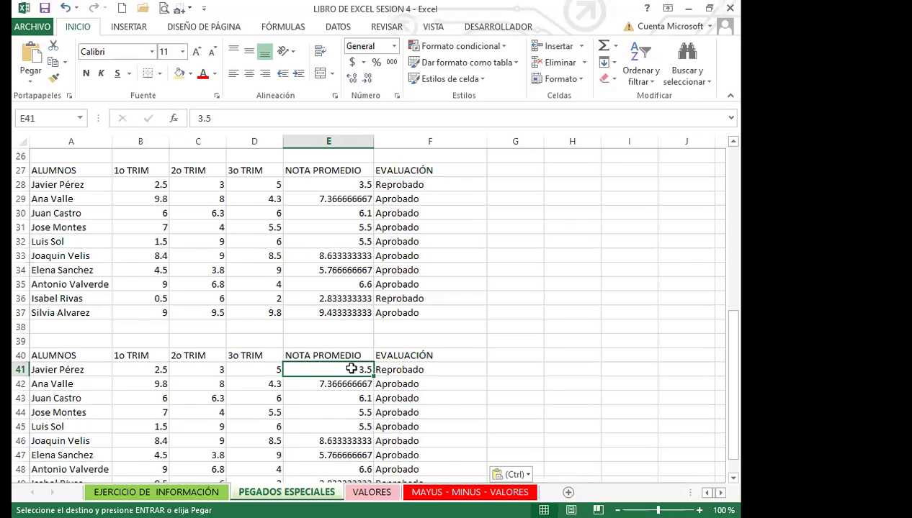
pyautogui.scroll(-1, 346, 370)
pyautogui.moveTo(336, 327); pyautogui.dragTo(331, 446)
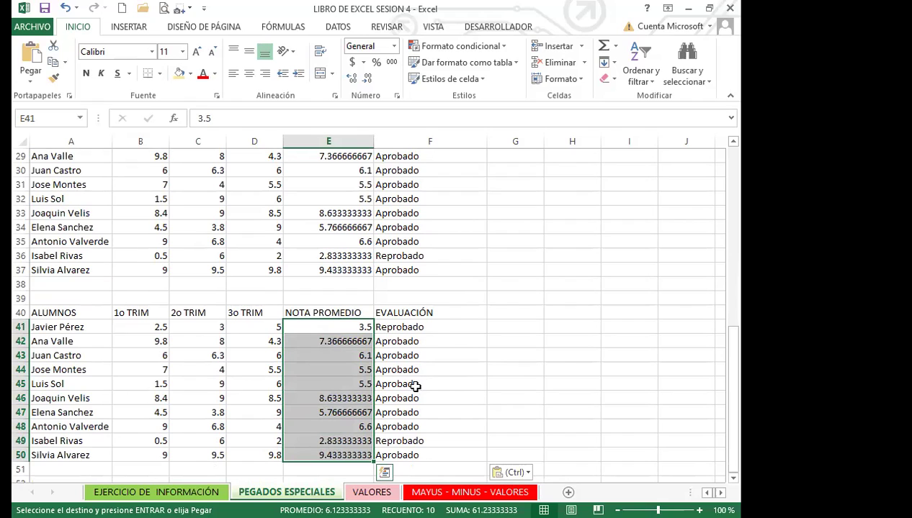
pyautogui.click(435, 328)
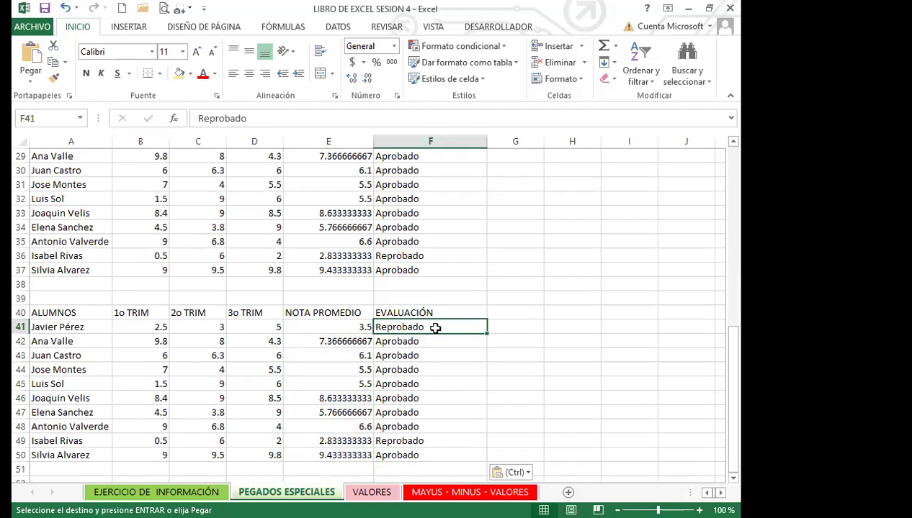
pyautogui.click(413, 269)
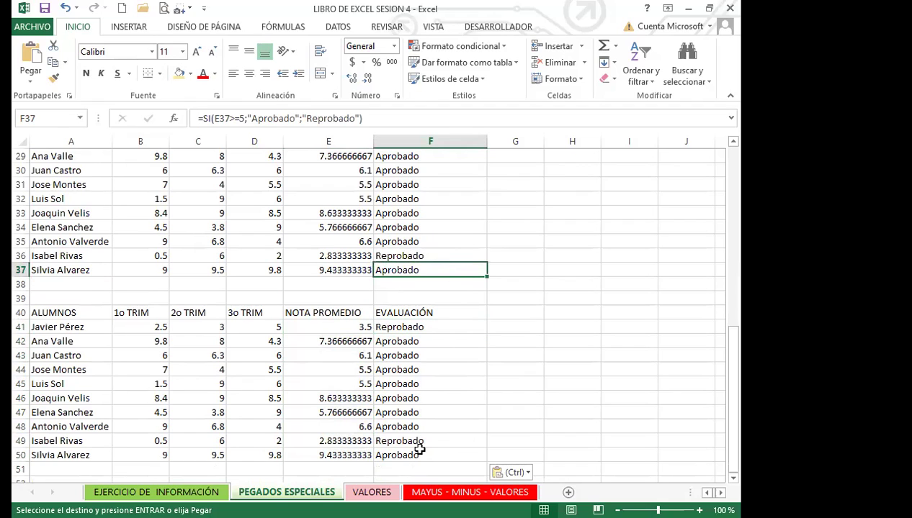
pyautogui.click(419, 452)
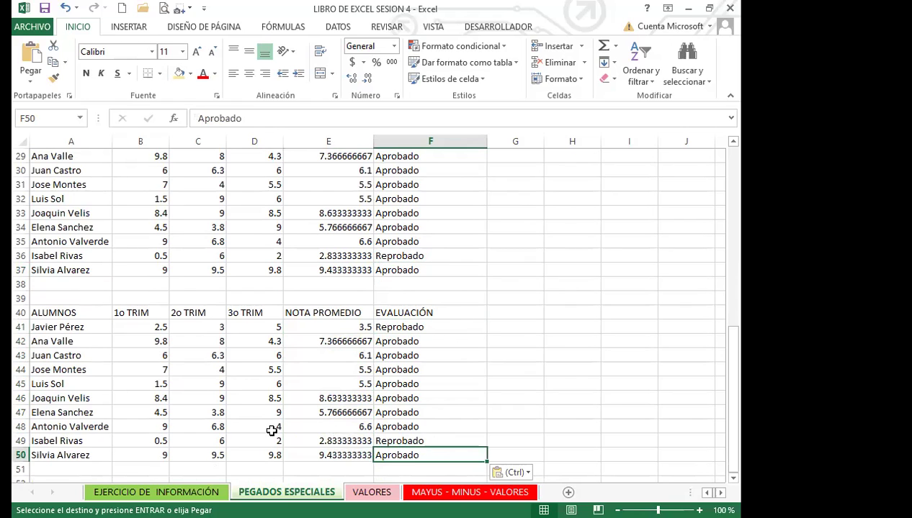
# Apply all borders to the values-only table A40:F50 and fill its header row A40:F40 with light gold
pyautogui.moveTo(60, 315); pyautogui.dragTo(430, 455)
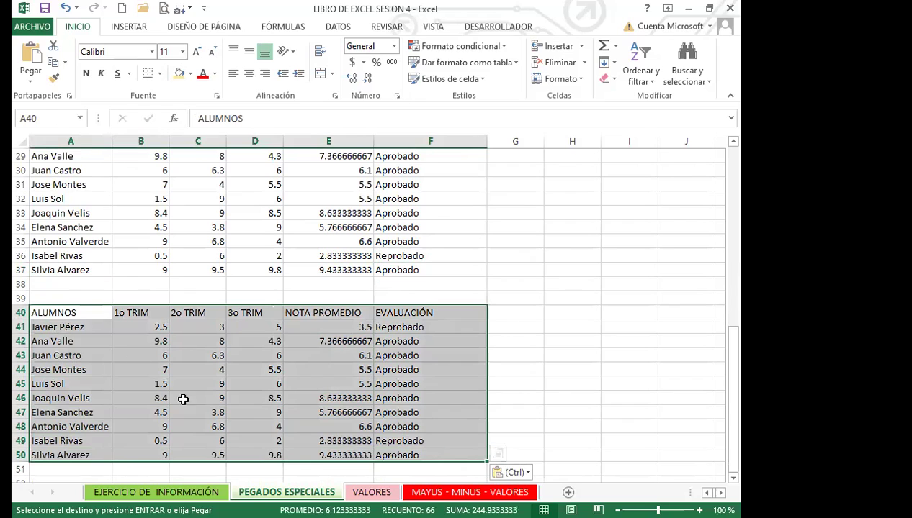
pyautogui.click(160, 73)
pyautogui.click(150, 195)
pyautogui.moveTo(81, 311); pyautogui.dragTo(392, 314)
pyautogui.click(179, 73)
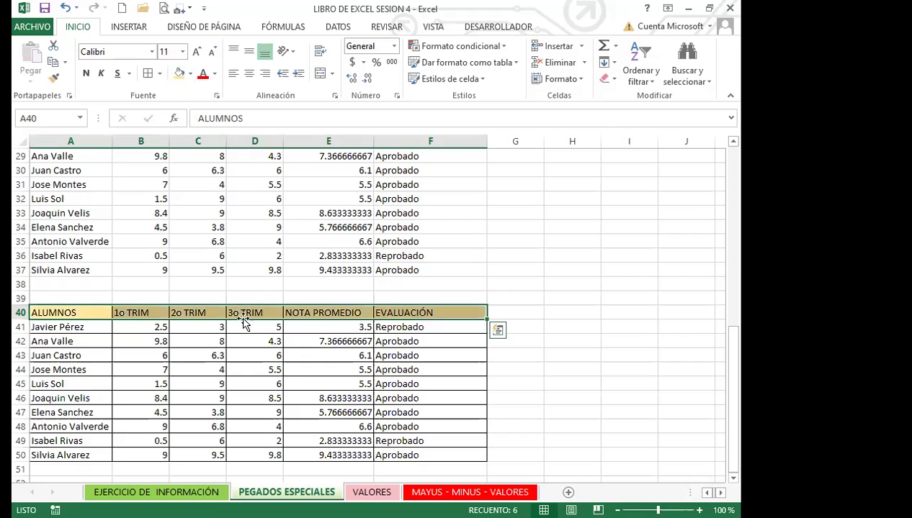
# Format the grades and averages in B41:E50 to show one decimal place
pyautogui.moveTo(154, 326); pyautogui.dragTo(328, 455)
pyautogui.click(365, 77)
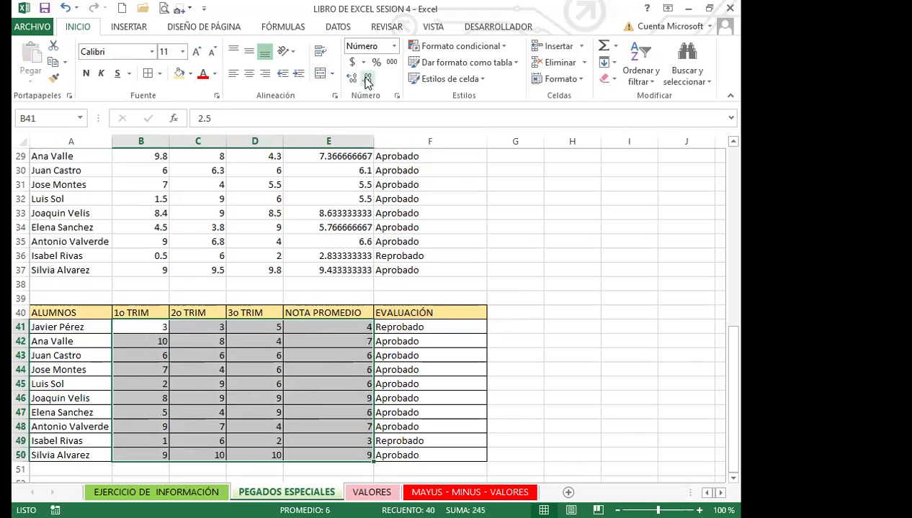
pyautogui.click(351, 77)
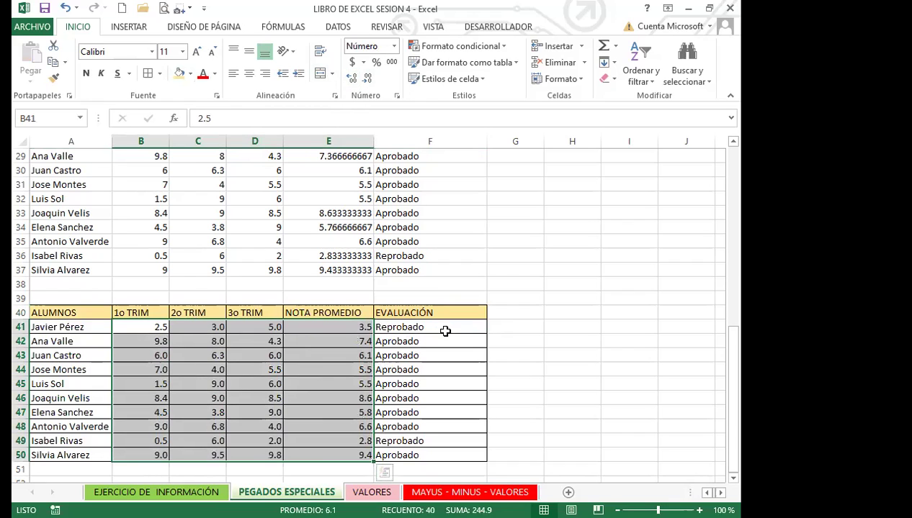
pyautogui.click(516, 328)
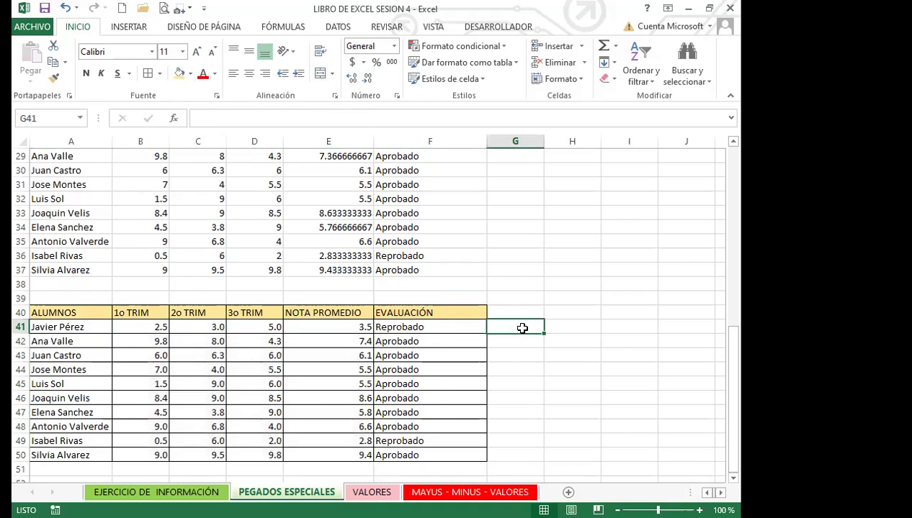
# Check the contents of the average in E41 and the evaluation in F41 of the formatted values-only table
pyautogui.click(353, 332)
pyautogui.click(407, 331)
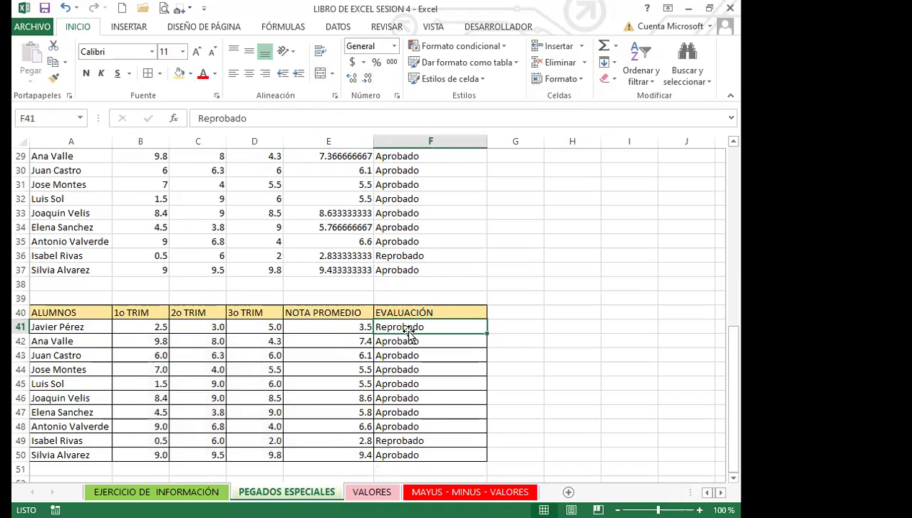
pyautogui.click(339, 330)
pyautogui.click(421, 333)
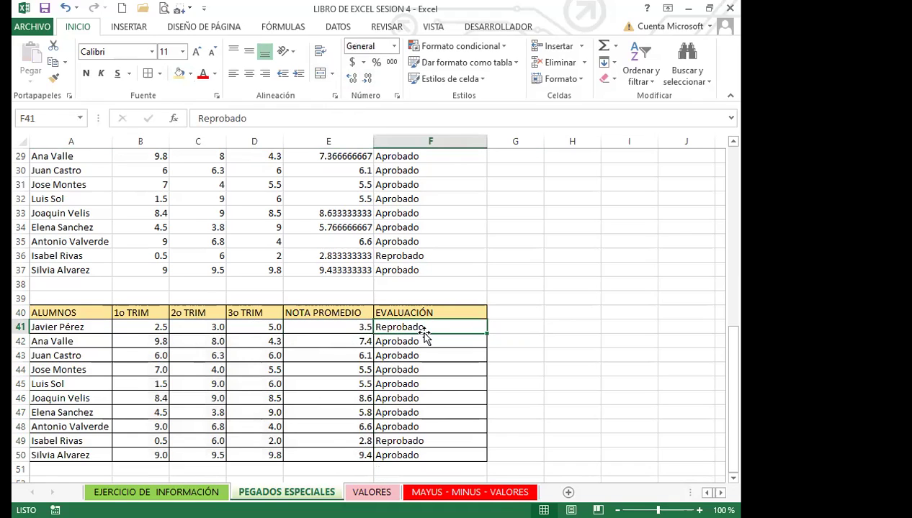
pyautogui.click(336, 330)
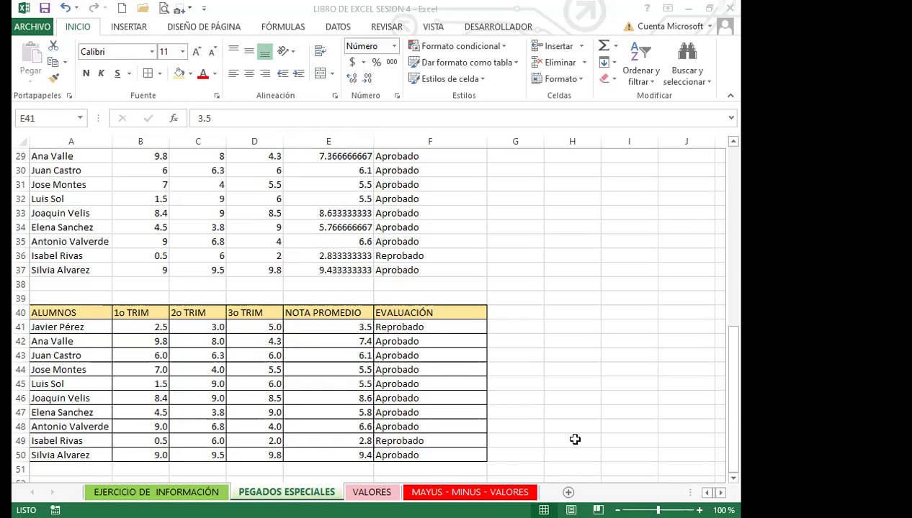
# Copy the original grades table A1:F11
pyautogui.hotkey('alt', 'Tab')
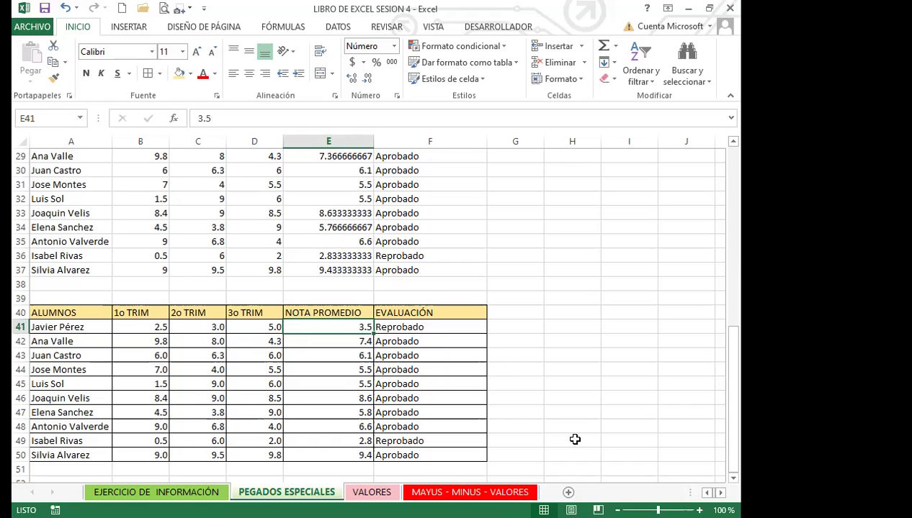
pyautogui.scroll(-1, 31, 378)
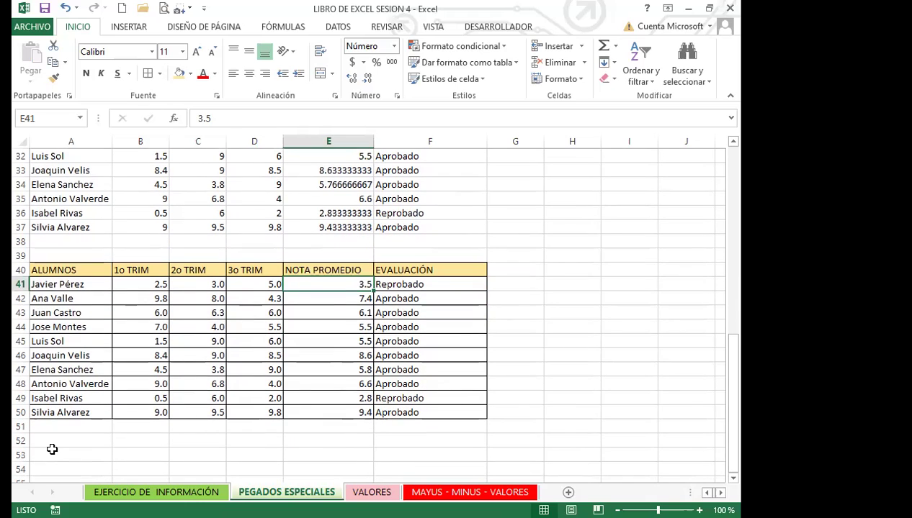
pyautogui.click(52, 450)
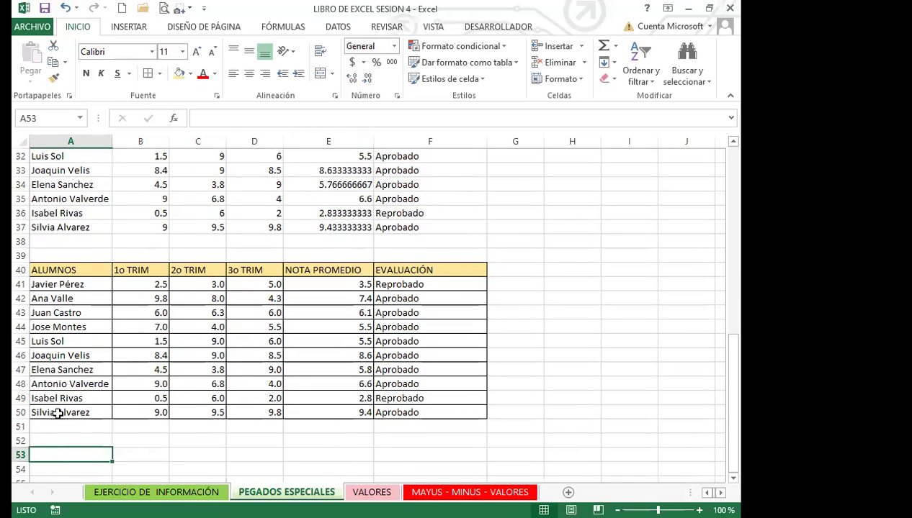
pyautogui.scroll(10, 57, 414)
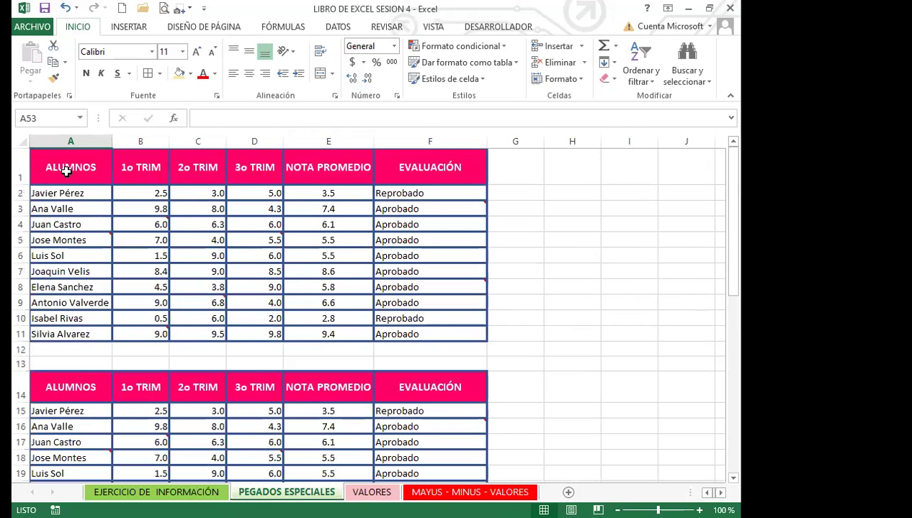
pyautogui.moveTo(59, 167); pyautogui.dragTo(440, 333)
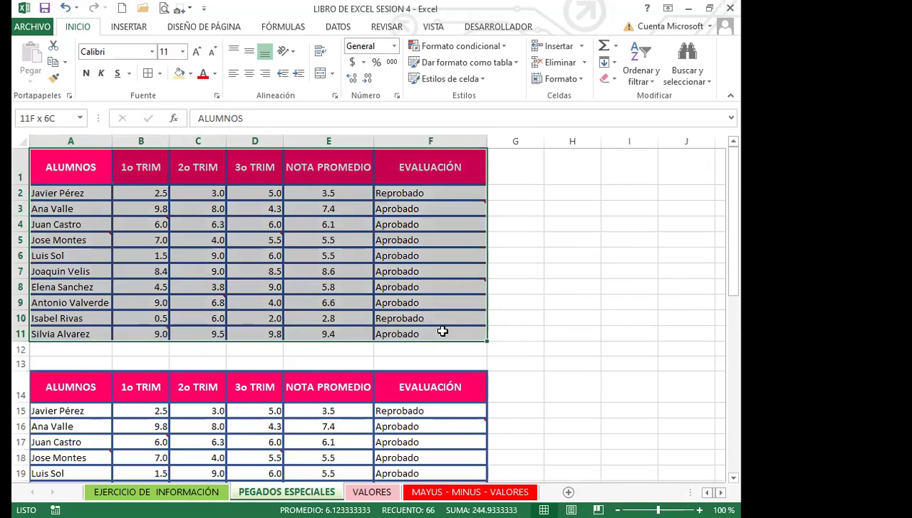
pyautogui.click(54, 65)
# Paste only the formatting of the copied grades table at cell A53 using Paste Special with the Formatos option
pyautogui.scroll(-14, 91, 413)
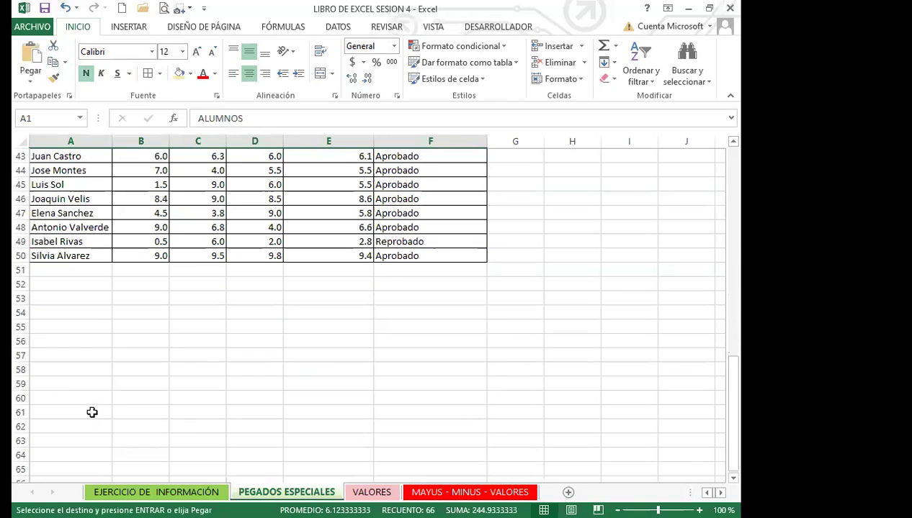
pyautogui.click(42, 299)
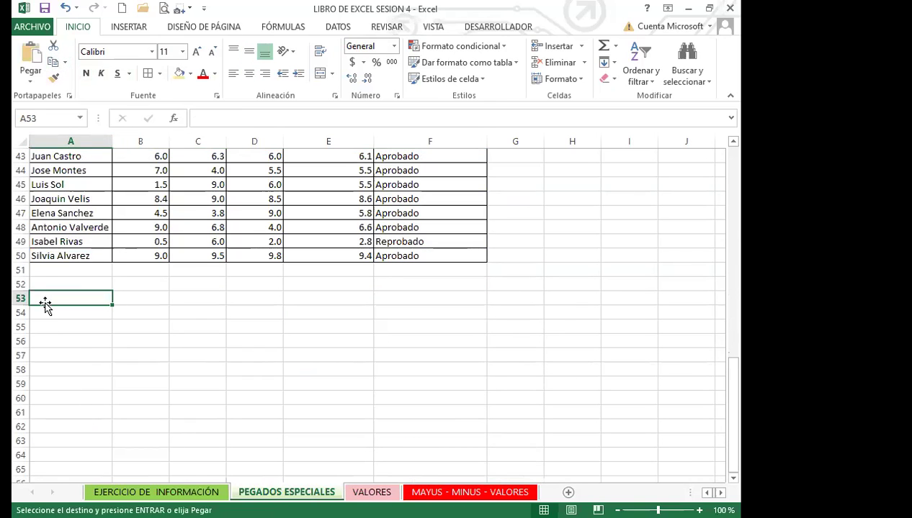
pyautogui.click(29, 78)
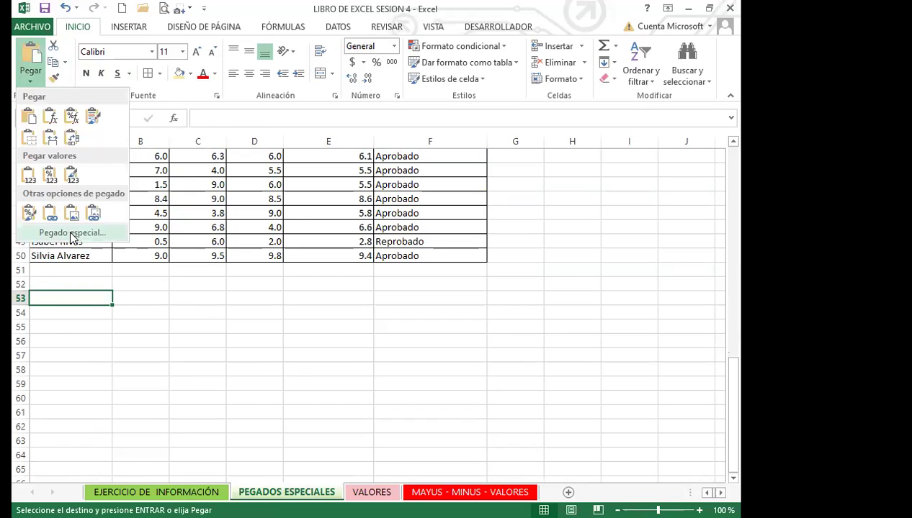
pyautogui.click(73, 233)
pyautogui.click(240, 179)
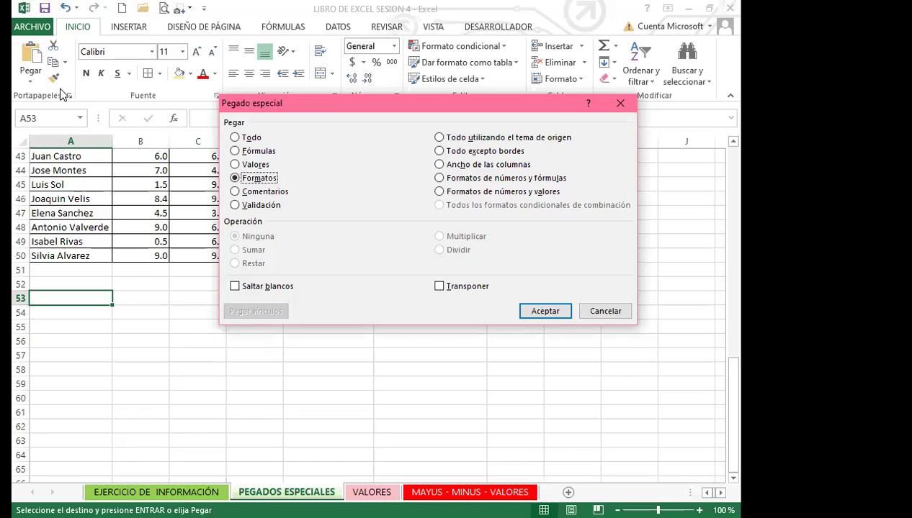
pyautogui.click(544, 311)
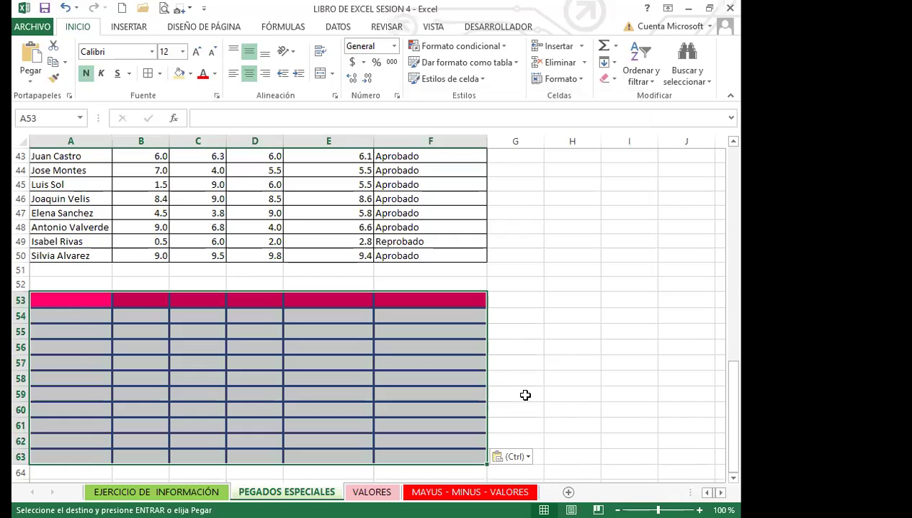
pyautogui.click(71, 298)
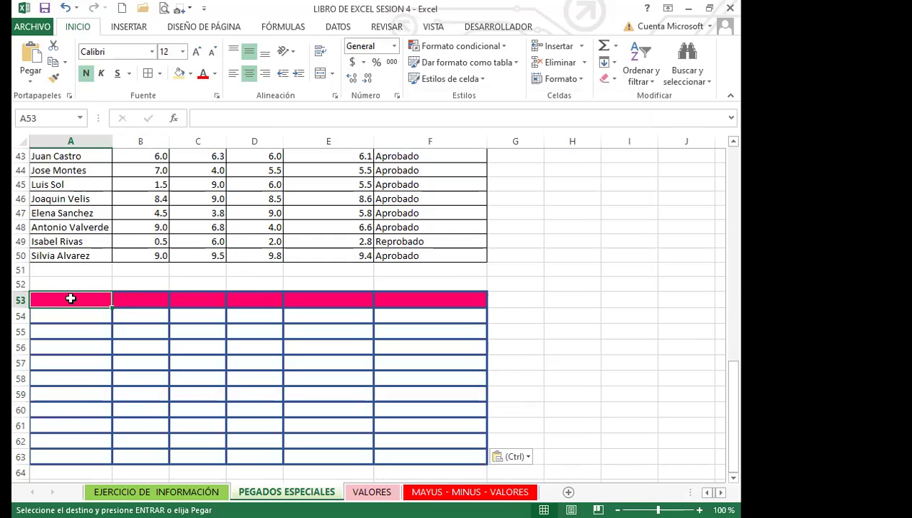
# Paste only the comments of the copied grades table at cell A66 using Paste Special with the Comentarios option
pyautogui.scroll(-1, 67, 448)
pyautogui.click(68, 450)
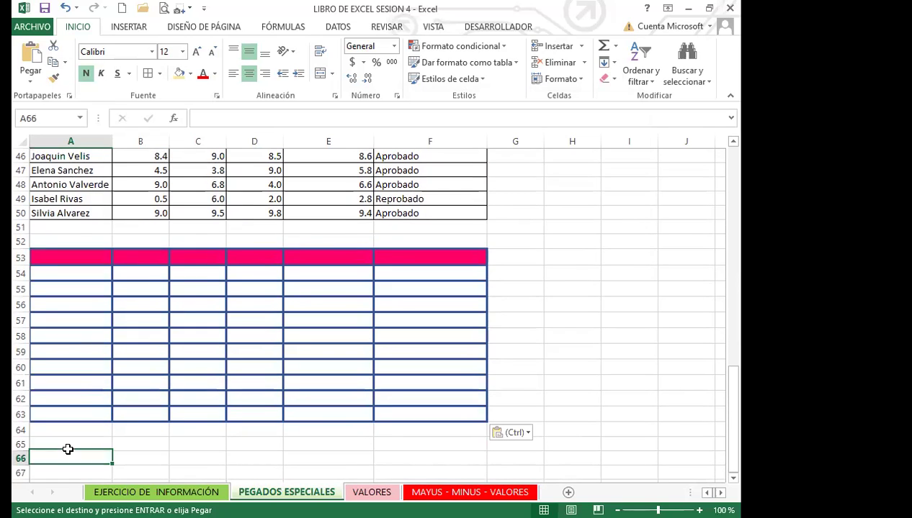
pyautogui.scroll(-1, 79, 410)
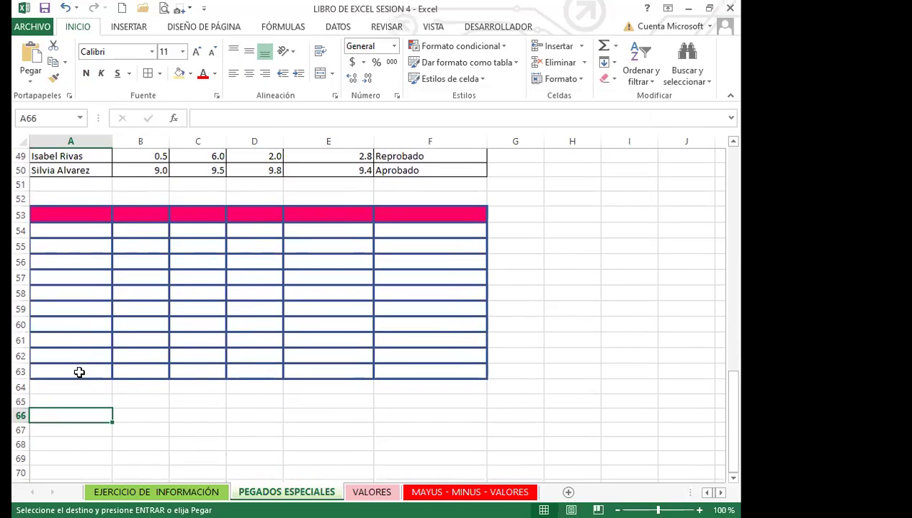
pyautogui.click(30, 78)
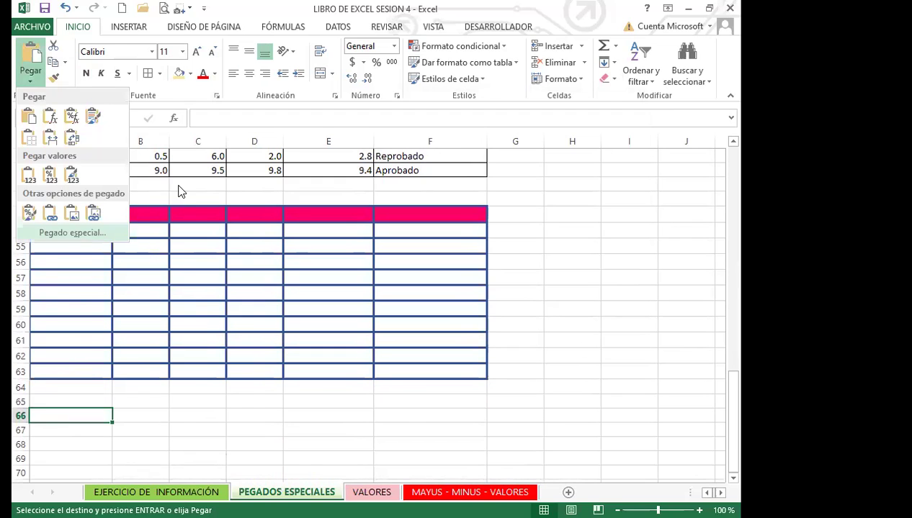
pyautogui.click(72, 233)
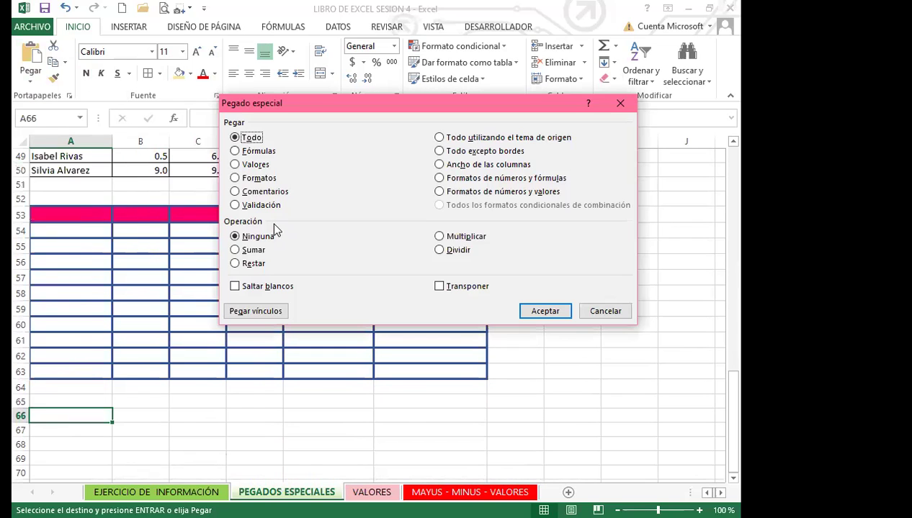
pyautogui.click(236, 192)
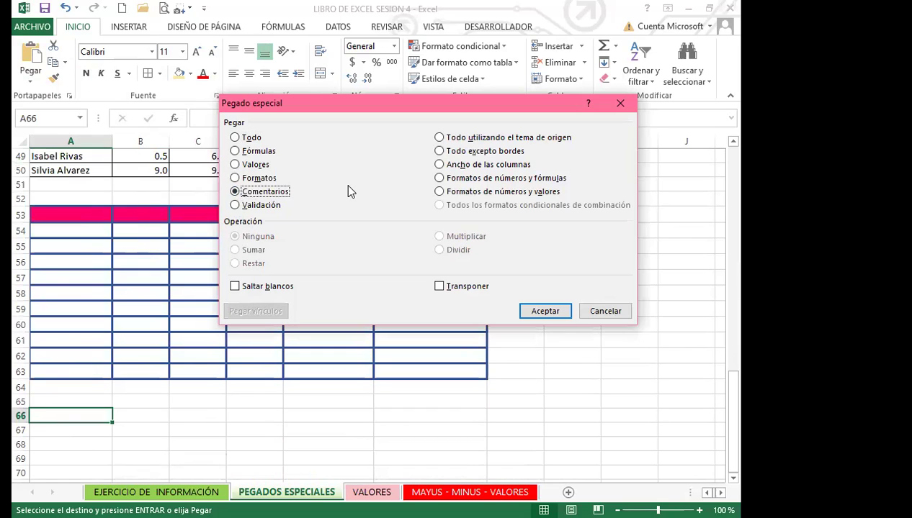
pyautogui.click(556, 316)
# Show all comments to inspect the ones pasted in A66:F76, and hide them again
pyautogui.scroll(-4, 356, 423)
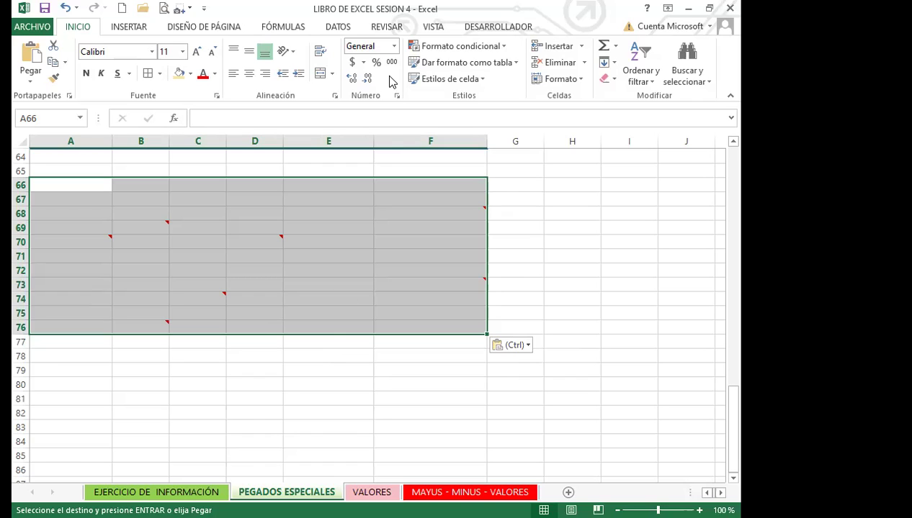
pyautogui.click(338, 26)
pyautogui.click(393, 28)
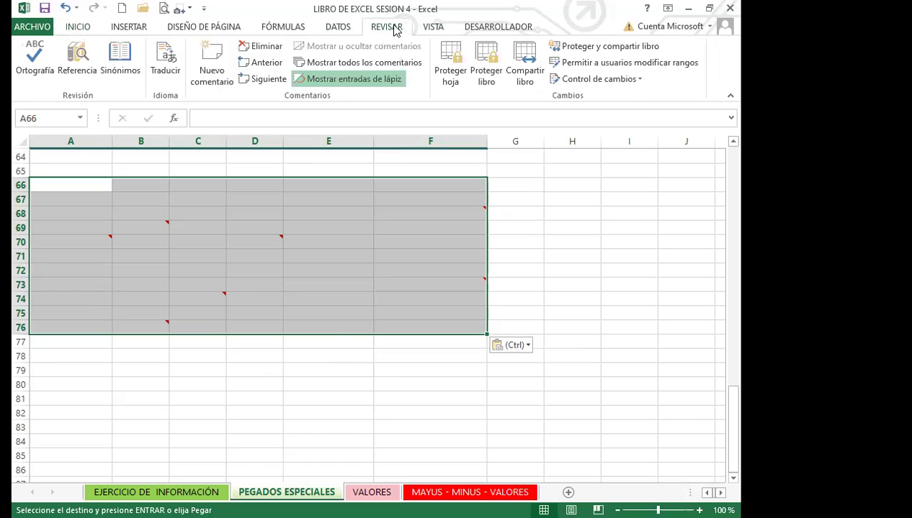
pyautogui.click(348, 65)
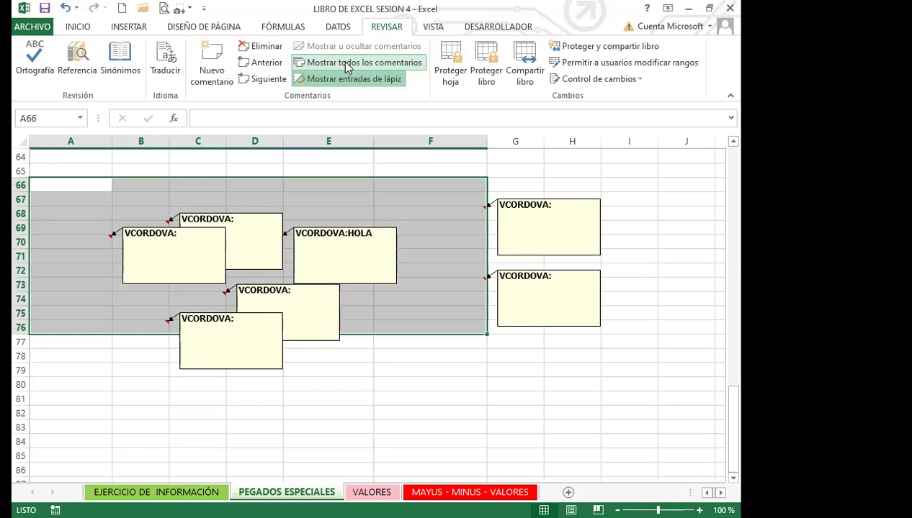
pyautogui.click(347, 63)
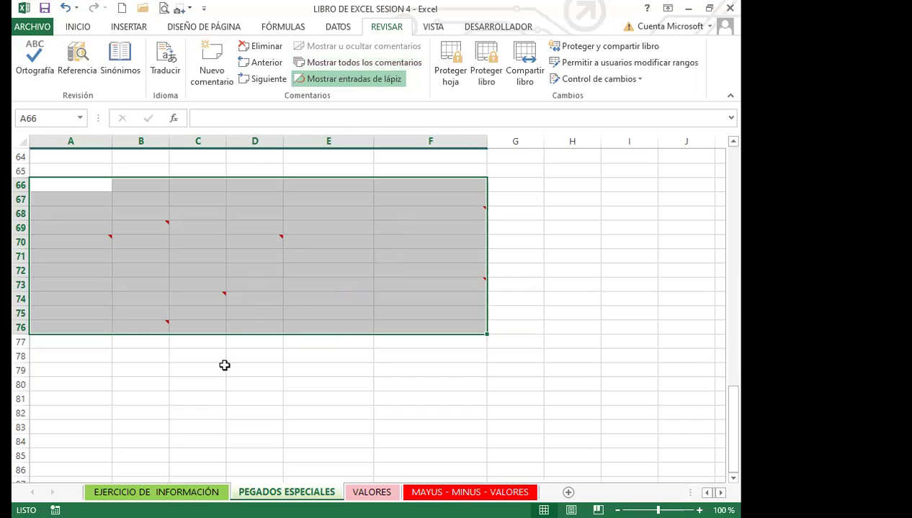
# Copy the original grades table A1:F11 again
pyautogui.click(62, 367)
pyautogui.scroll(20, 62, 367)
pyautogui.scroll(-1, 76, 333)
pyautogui.scroll(1, 138, 185)
pyautogui.moveTo(72, 167); pyautogui.dragTo(419, 334)
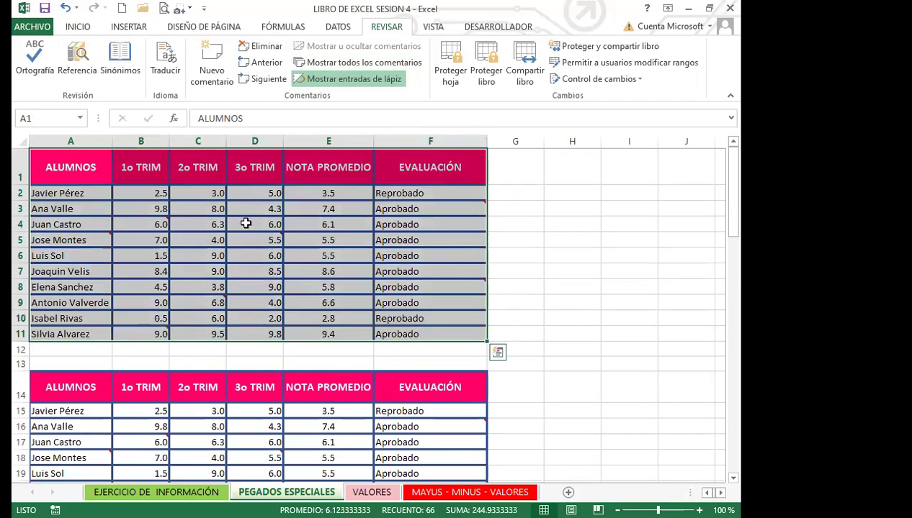
pyautogui.click(80, 28)
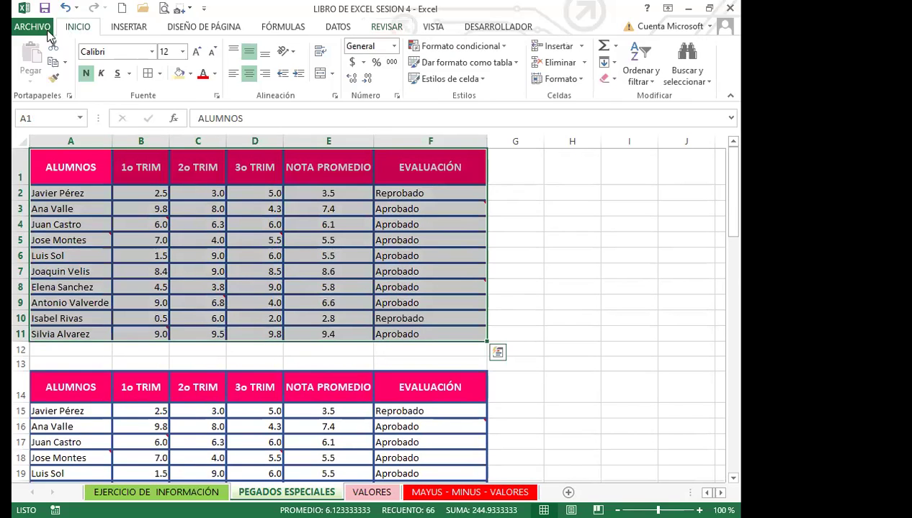
pyautogui.click(55, 67)
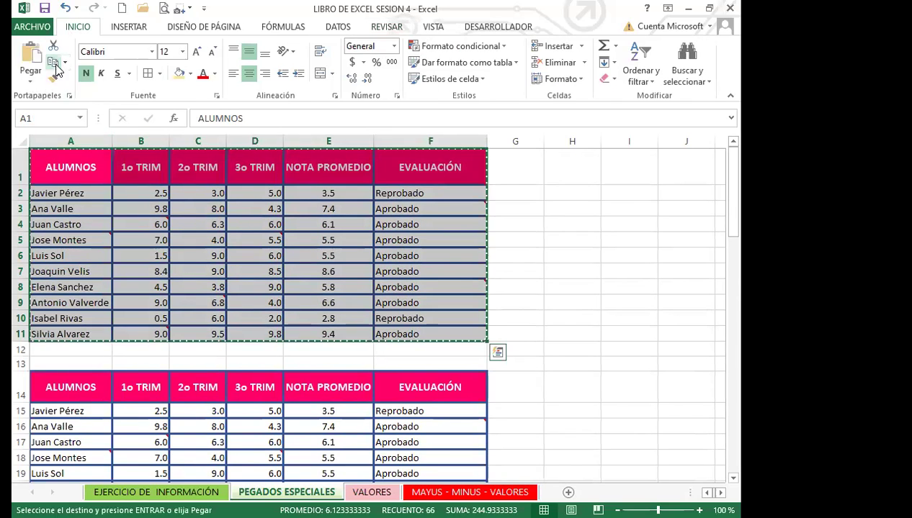
# Paste the copied grades table transposed at cell A79 using Paste Special with Todo and the Transponer option
pyautogui.scroll(-16, 82, 432)
pyautogui.scroll(-5, 82, 428)
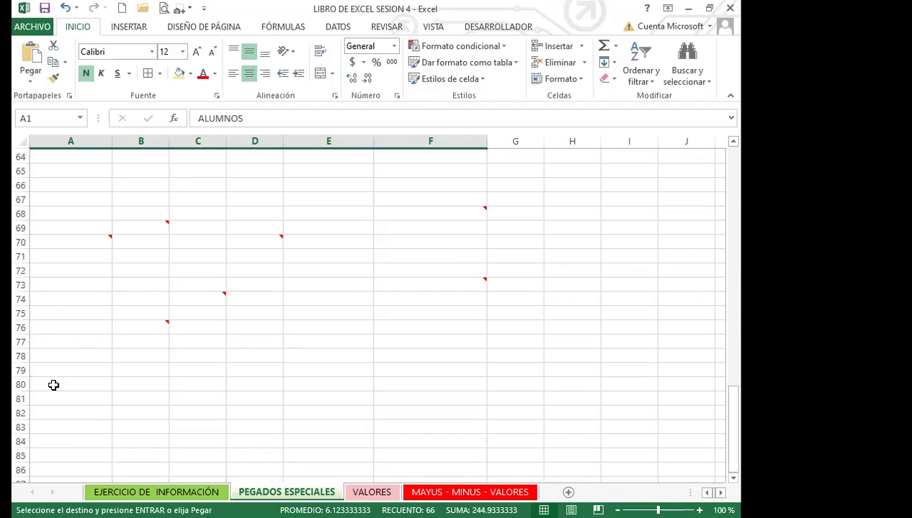
pyautogui.click(61, 369)
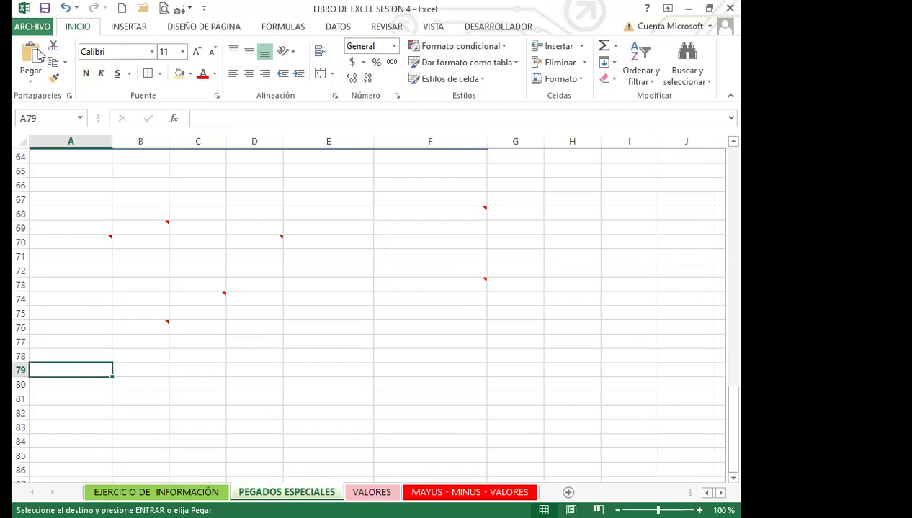
pyautogui.click(30, 74)
pyautogui.click(68, 233)
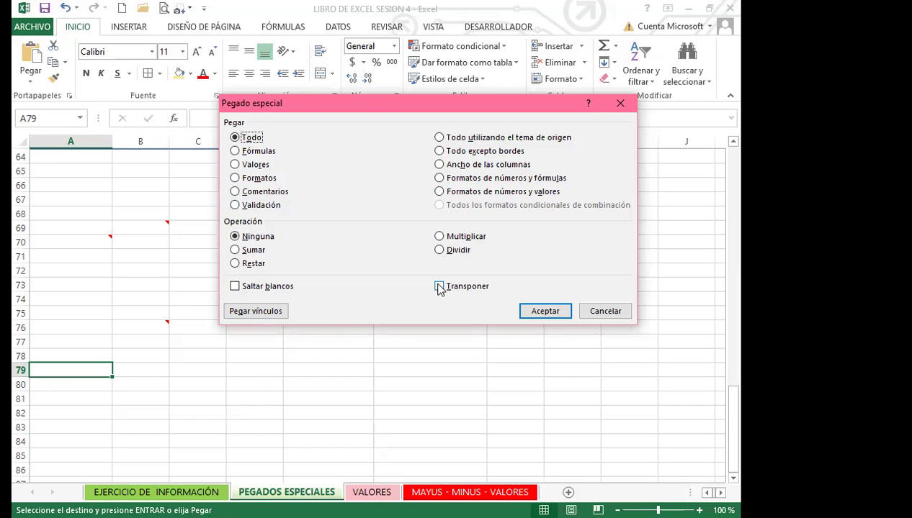
pyautogui.click(439, 287)
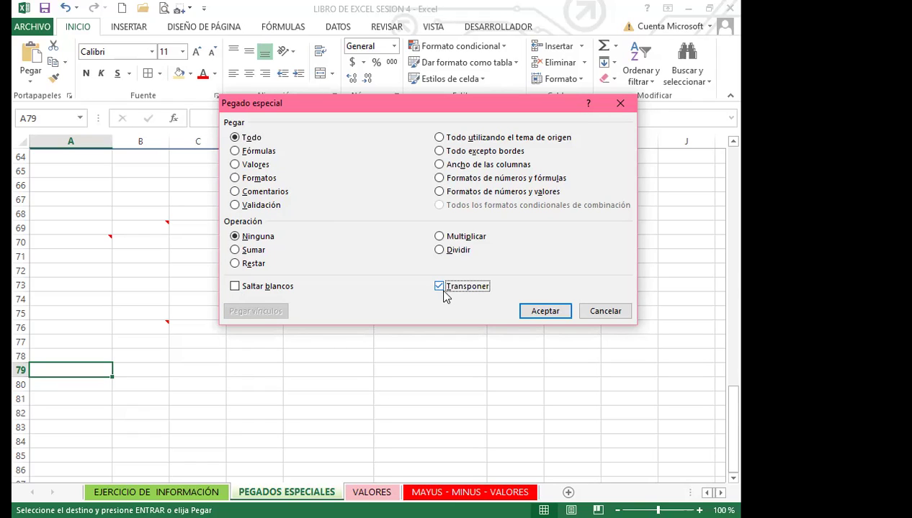
pyautogui.click(545, 311)
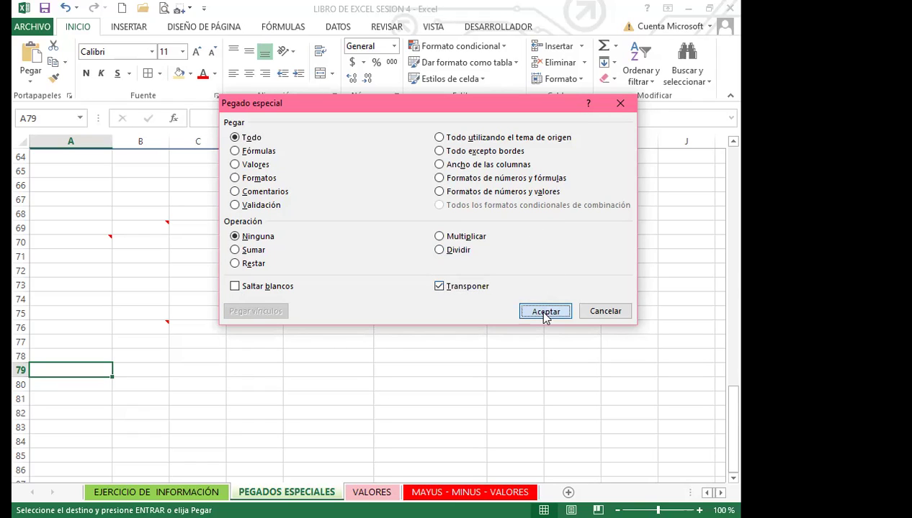
pyautogui.scroll(-1, 288, 432)
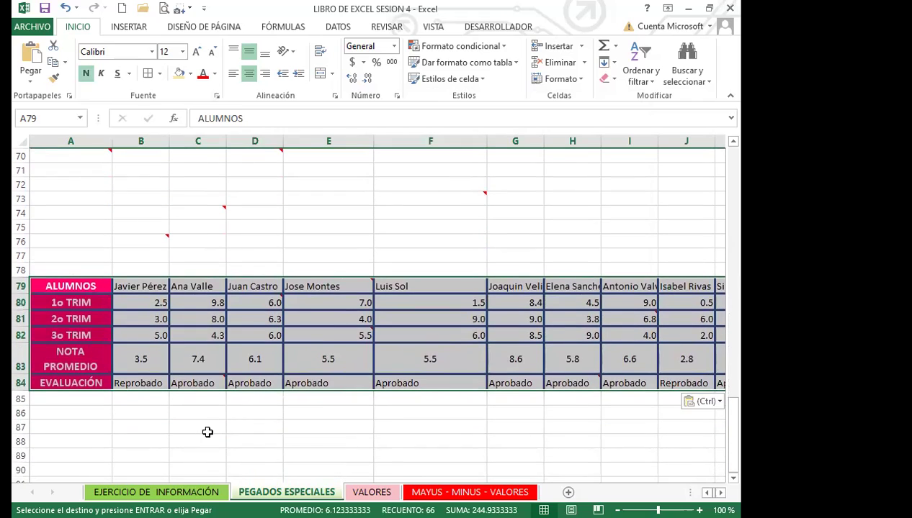
pyautogui.click(165, 427)
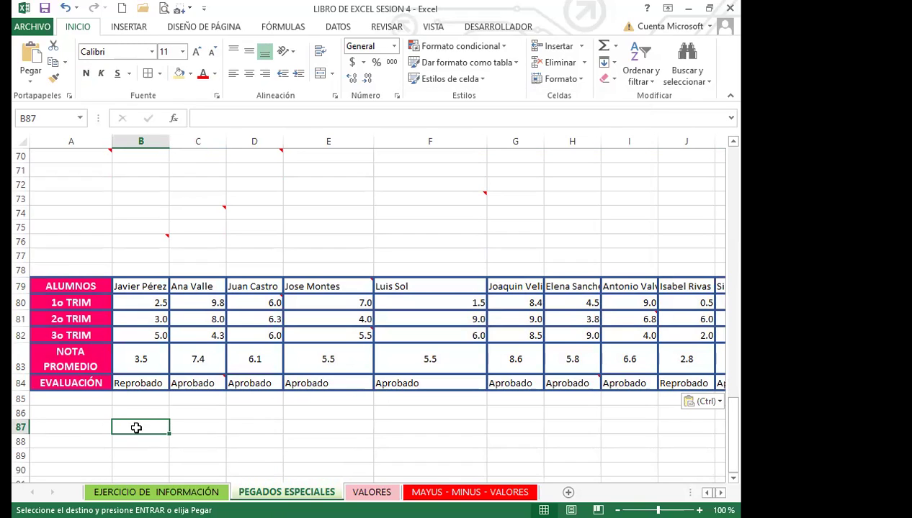
# Cancel the pending copy of the grades table and copy only the ALUMNOS column A1:A11
pyautogui.click(75, 427)
pyautogui.scroll(20, 134, 340)
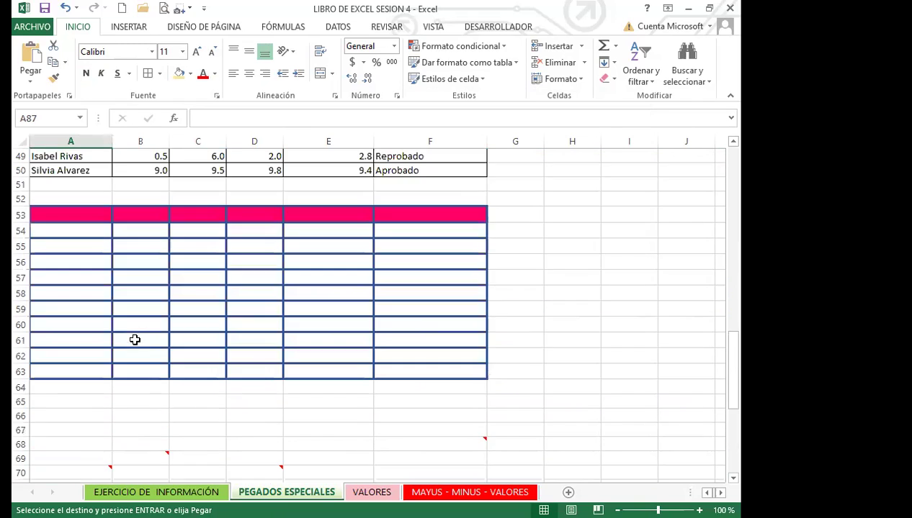
pyautogui.click(136, 303)
pyautogui.press('Escape')
pyautogui.moveTo(81, 165); pyautogui.dragTo(72, 335)
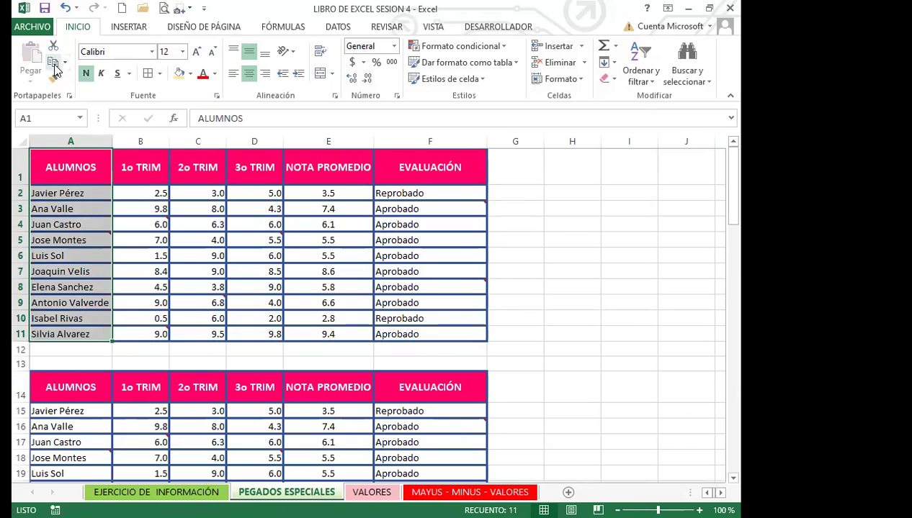
pyautogui.click(54, 62)
# Paste the copied ALUMNOS column as a row starting at cell A87 using Paste Special with Transponer
pyautogui.scroll(-8, 94, 438)
pyautogui.scroll(-16, 97, 442)
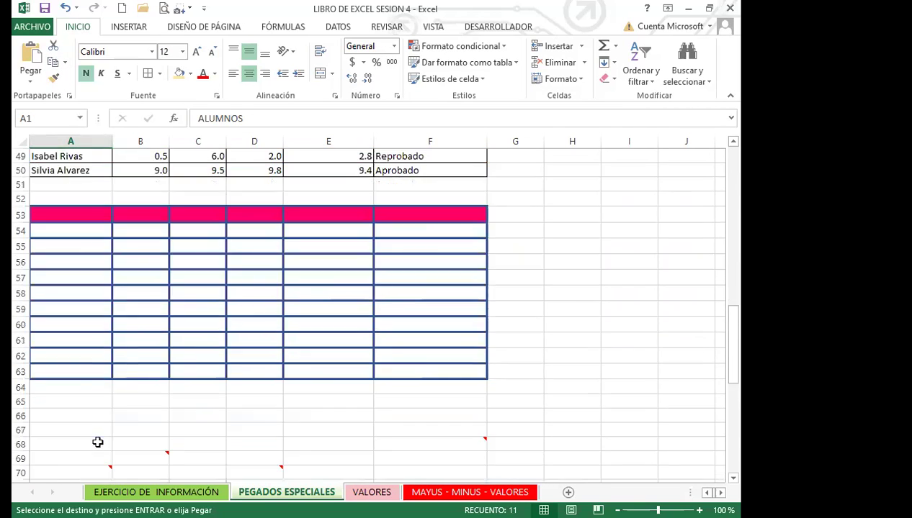
pyautogui.click(62, 400)
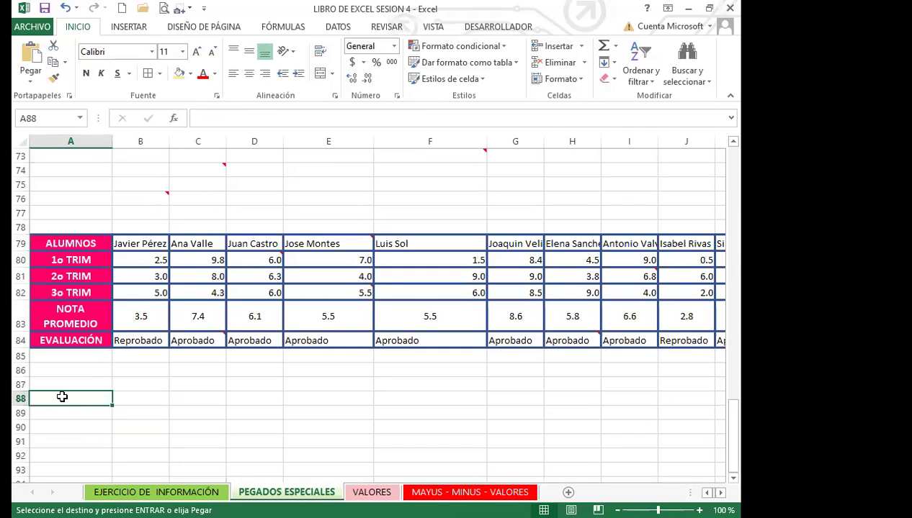
pyautogui.click(69, 383)
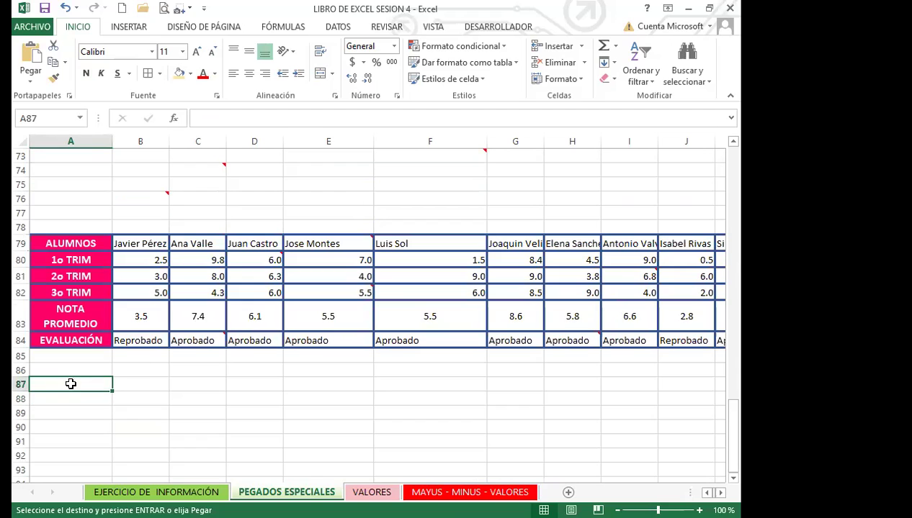
pyautogui.click(30, 80)
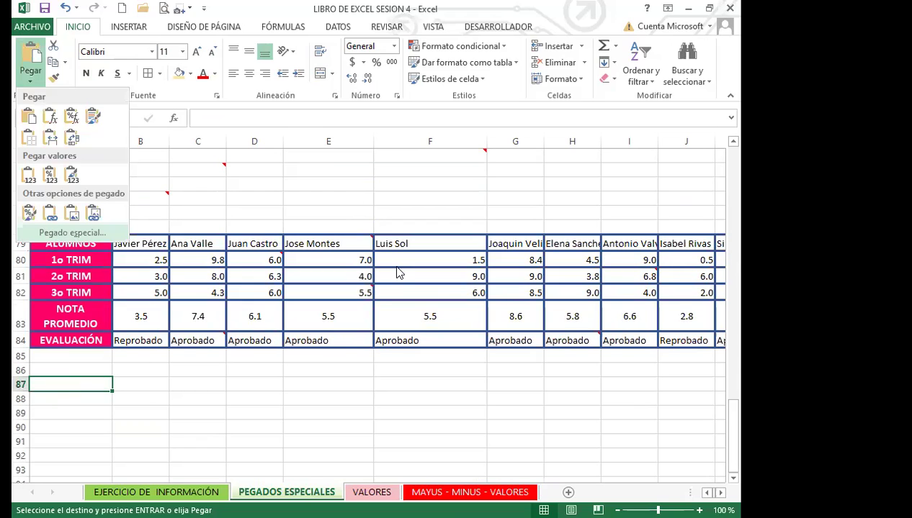
pyautogui.click(57, 232)
pyautogui.click(439, 286)
pyautogui.click(545, 311)
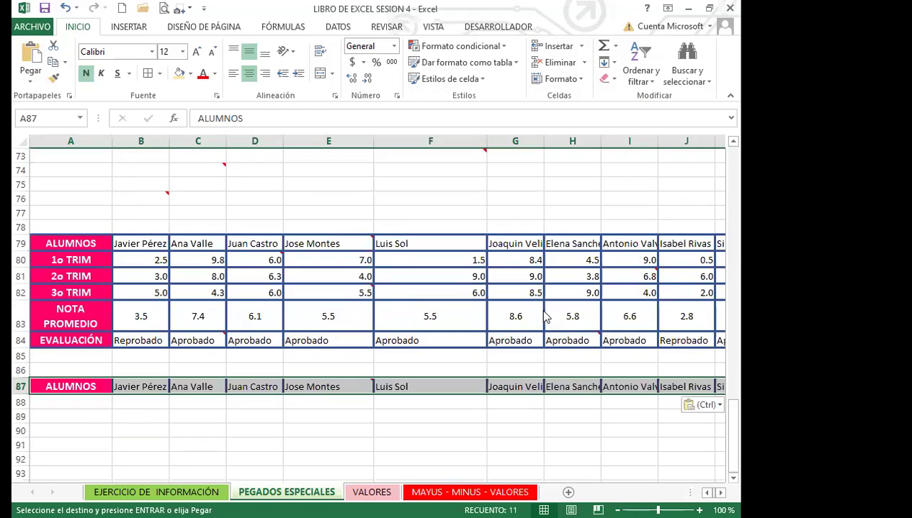
# Copy the header row A1:F1 of the original grades table
pyautogui.scroll(8, 123, 388)
pyautogui.scroll(16, 124, 389)
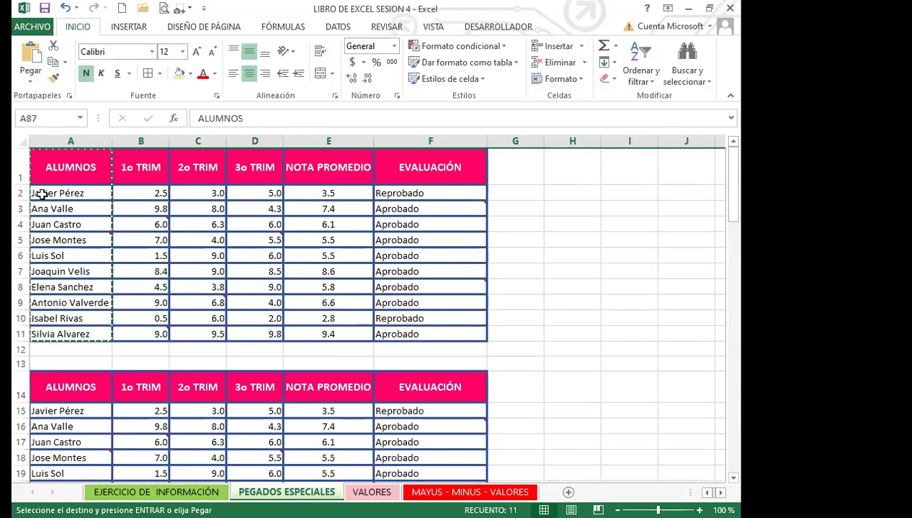
pyautogui.moveTo(52, 180); pyautogui.dragTo(451, 177)
# Paste the copied header row as a column starting at cell A91 using Paste Special with Transponer
pyautogui.scroll(-8, 132, 441)
pyautogui.scroll(-18, 132, 441)
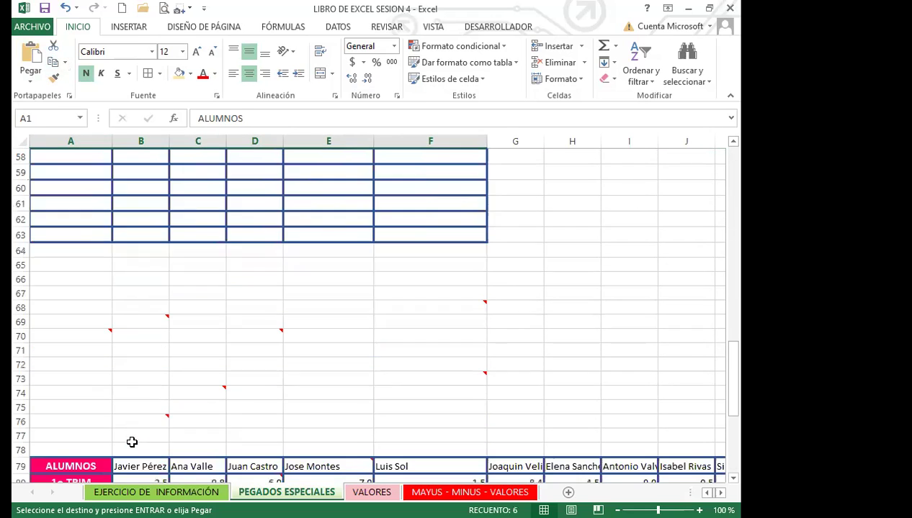
pyautogui.click(78, 353)
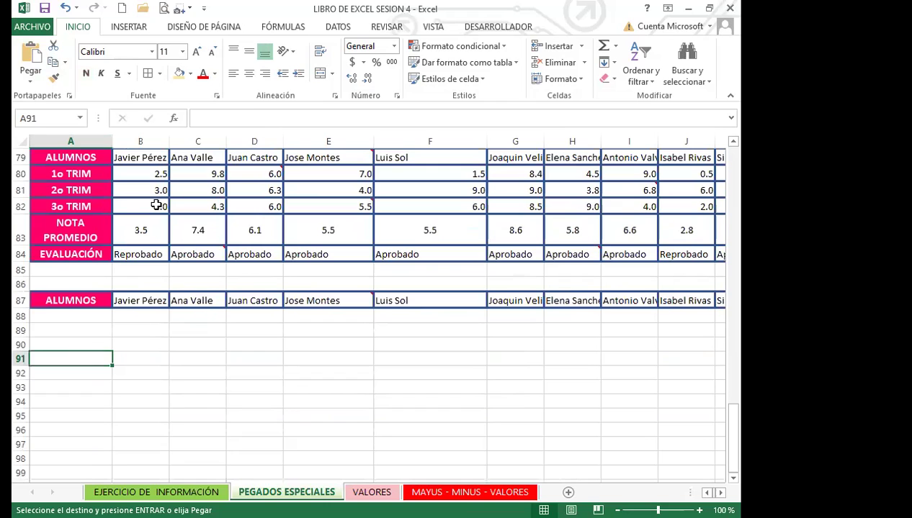
pyautogui.click(34, 81)
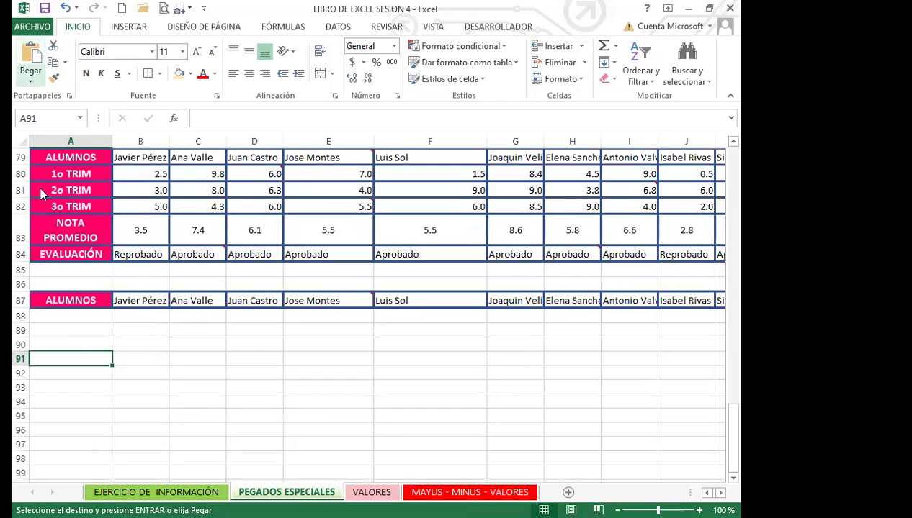
pyautogui.click(54, 285)
pyautogui.click(439, 286)
pyautogui.click(525, 311)
pyautogui.click(170, 407)
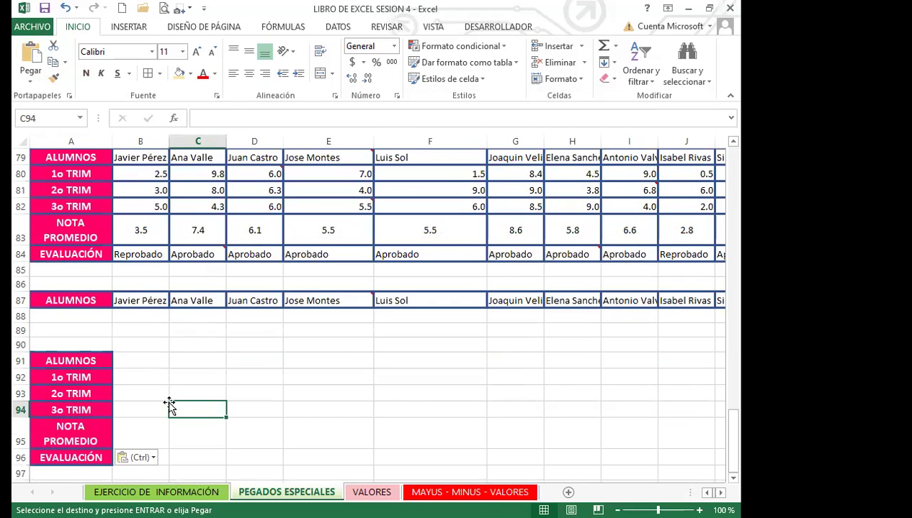
# Copy the ALUMNOS header from A91 and paste it normally into cell A99
pyautogui.scroll(1, 238, 407)
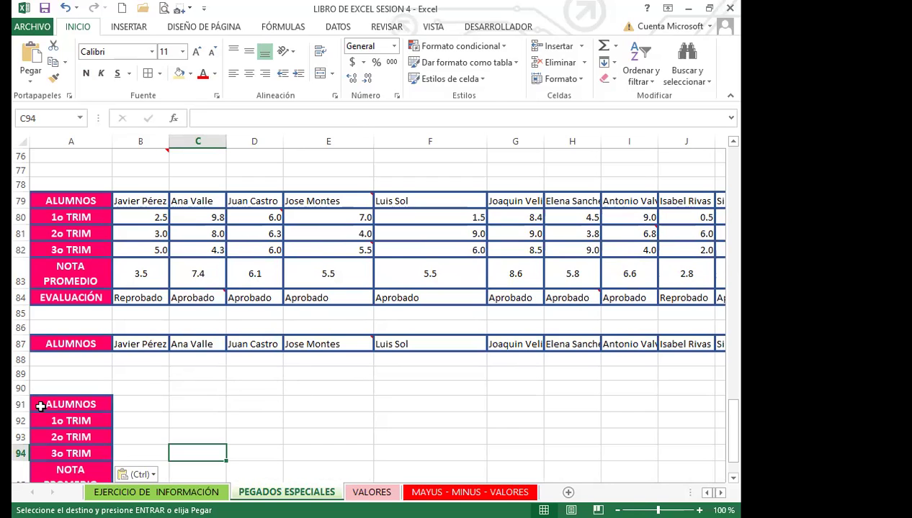
pyautogui.scroll(-1, 43, 404)
pyautogui.click(47, 359)
pyautogui.click(53, 62)
pyautogui.scroll(-3, 92, 338)
pyautogui.click(92, 339)
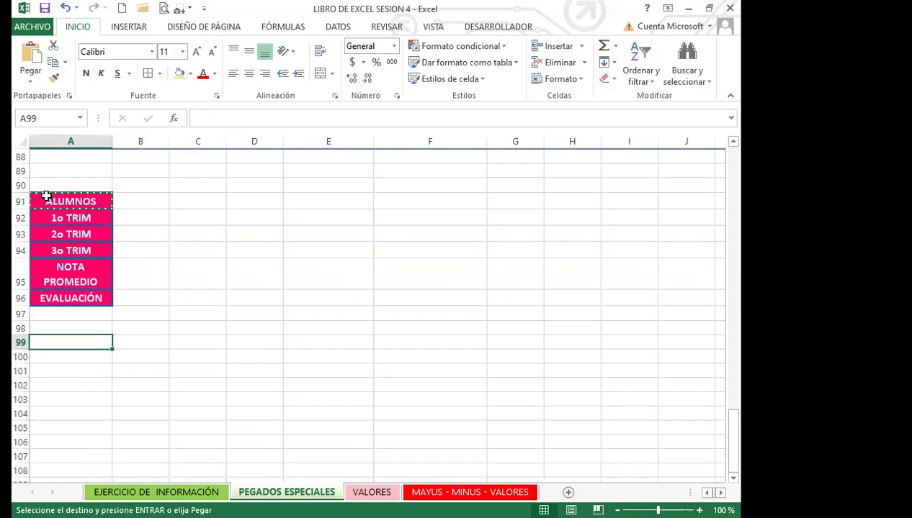
pyautogui.click(31, 56)
# Copy the 1o TRIM and 2o TRIM headers from A92 and A93 one at a time into cells B99 and C99
pyautogui.click(82, 217)
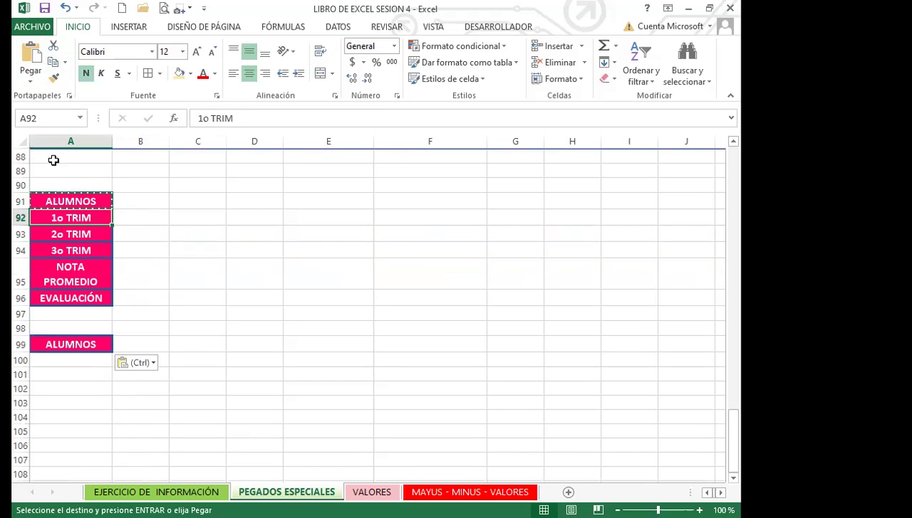
pyautogui.click(53, 62)
pyautogui.click(147, 340)
pyautogui.click(31, 58)
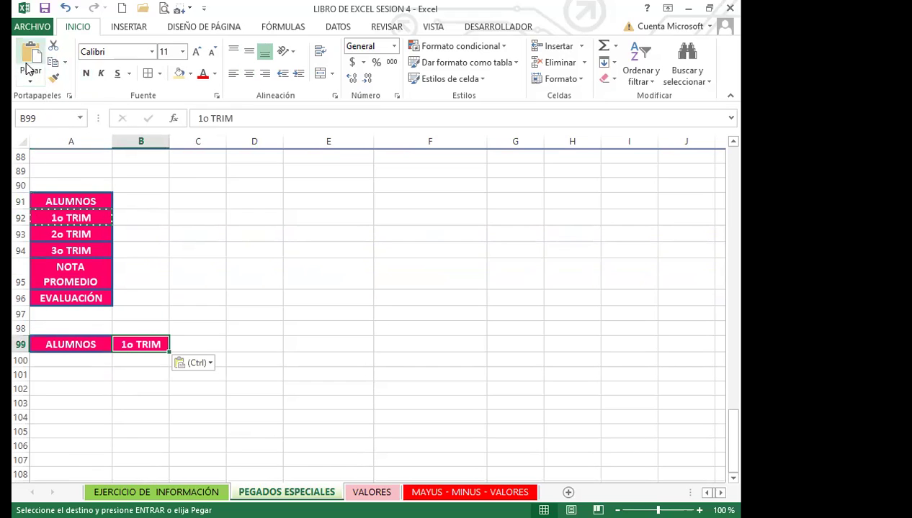
pyautogui.click(81, 230)
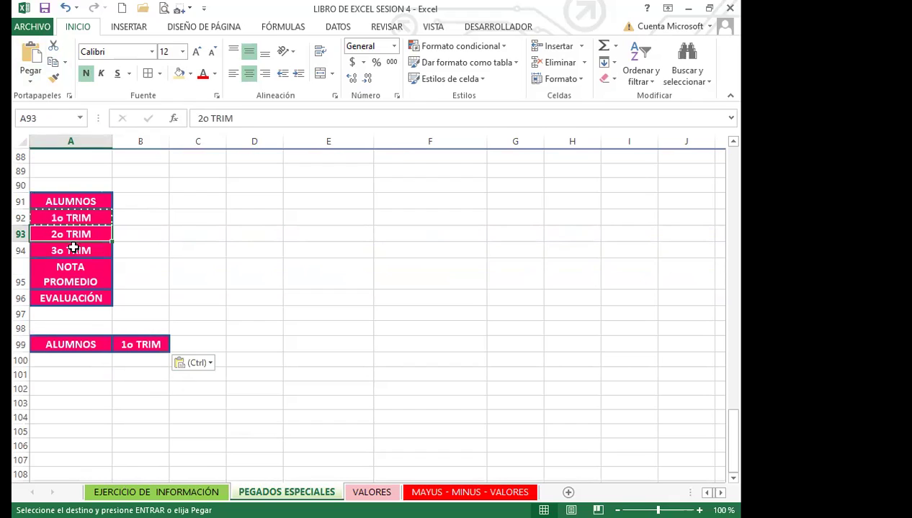
pyautogui.click(52, 62)
pyautogui.click(189, 345)
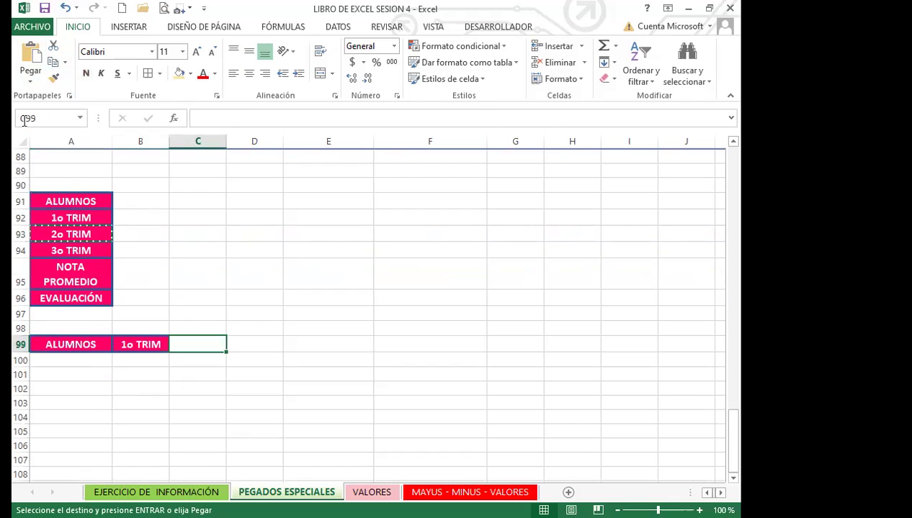
pyautogui.click(30, 57)
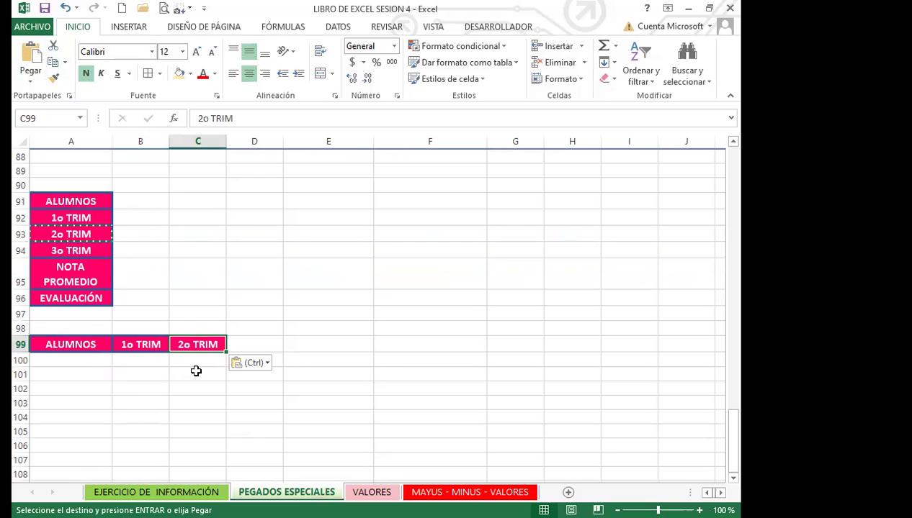
# Review the original grades table and its pasted copies down the sheet, clearing the pending copy selection
pyautogui.scroll(11, 196, 370)
pyautogui.scroll(18, 427, 387)
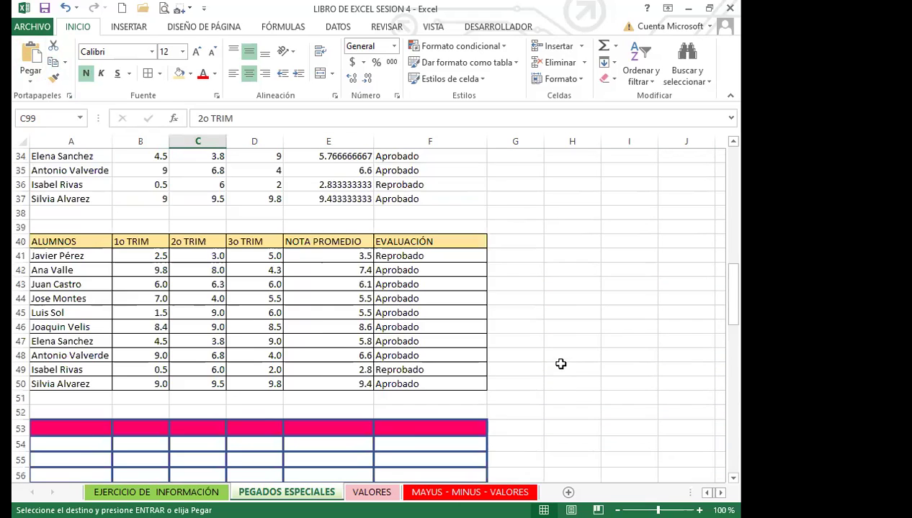
pyautogui.click(553, 347)
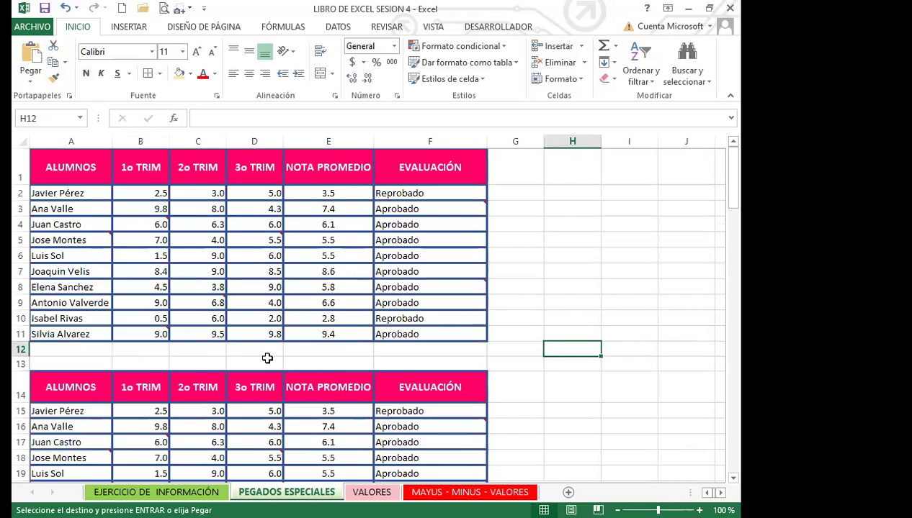
pyautogui.scroll(-3, 266, 358)
pyautogui.scroll(-15, 161, 362)
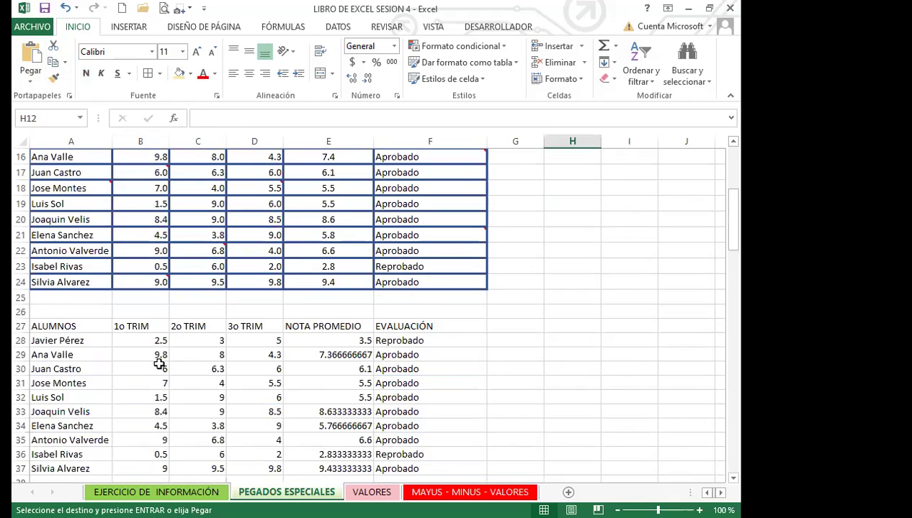
pyautogui.scroll(-10, 129, 377)
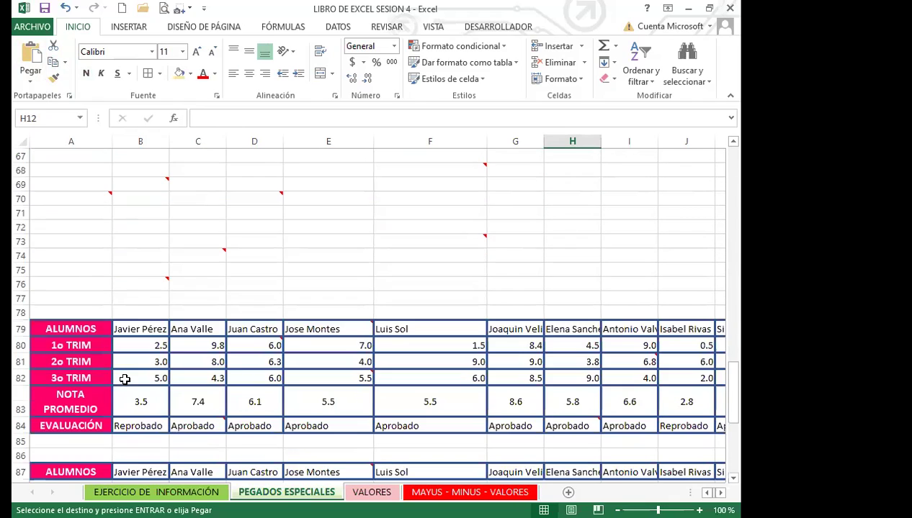
pyautogui.press('Escape')
pyautogui.scroll(20, 137, 374)
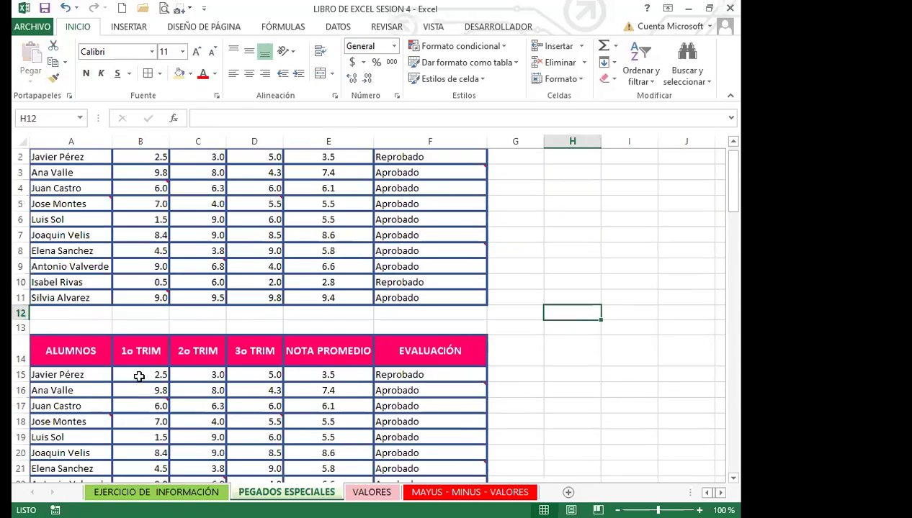
pyautogui.scroll(-9, 310, 400)
pyautogui.scroll(-14, 299, 396)
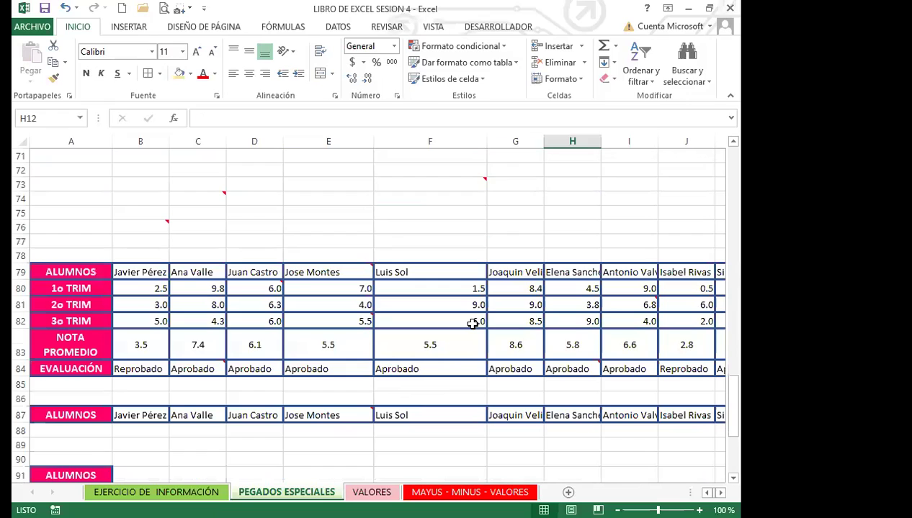
# Inspect the grade cells and the NOTA PROMEDIO and EVALUACIÓN formulas in the pasted table at rows 79 to 84
pyautogui.click(473, 321)
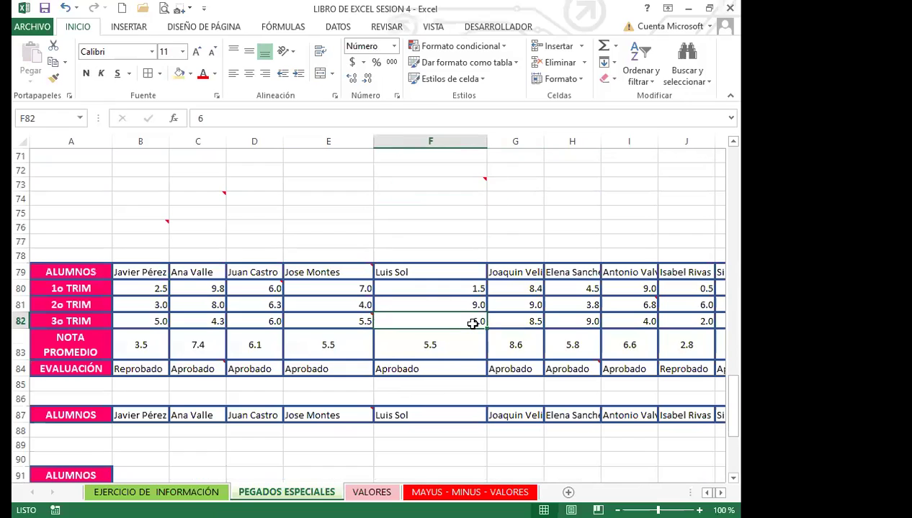
pyautogui.click(556, 371)
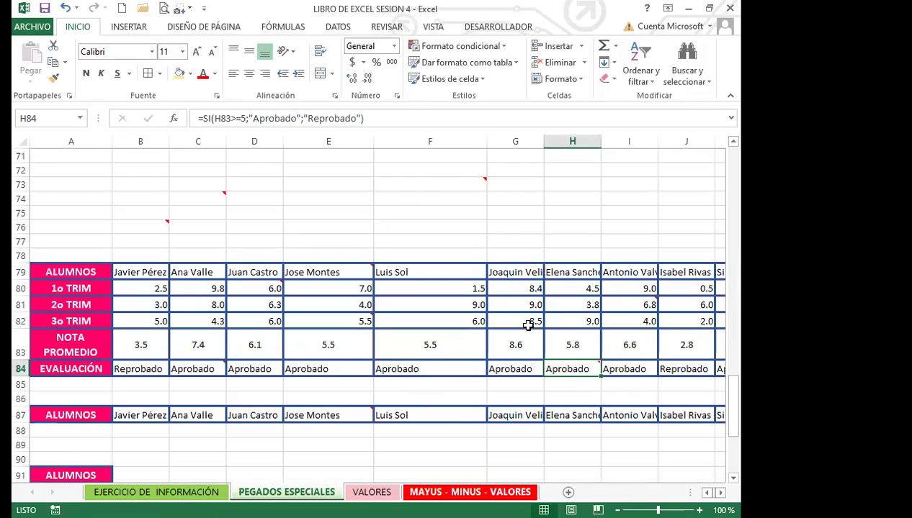
pyautogui.click(507, 349)
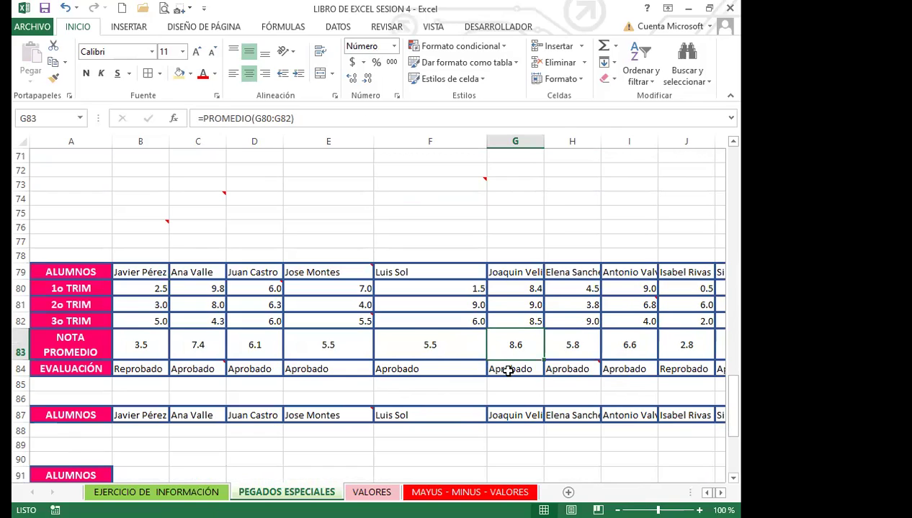
pyautogui.click(509, 370)
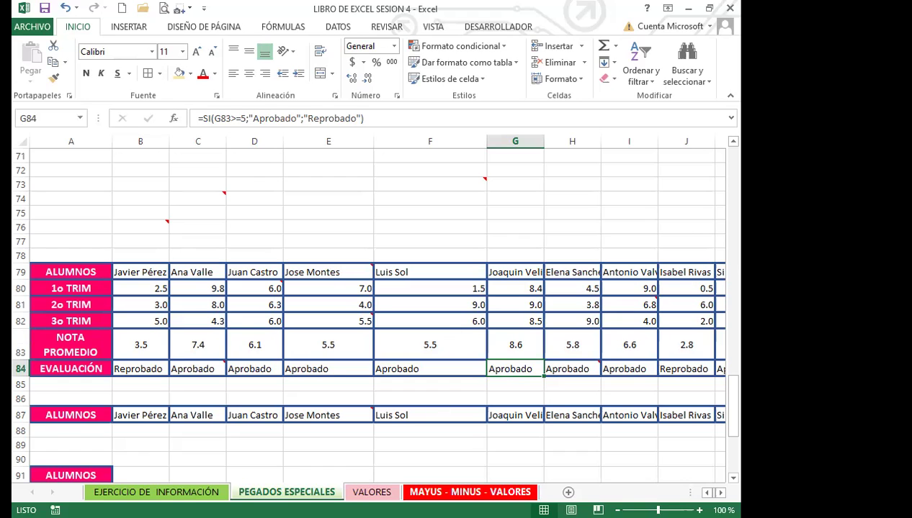
pyautogui.click(421, 432)
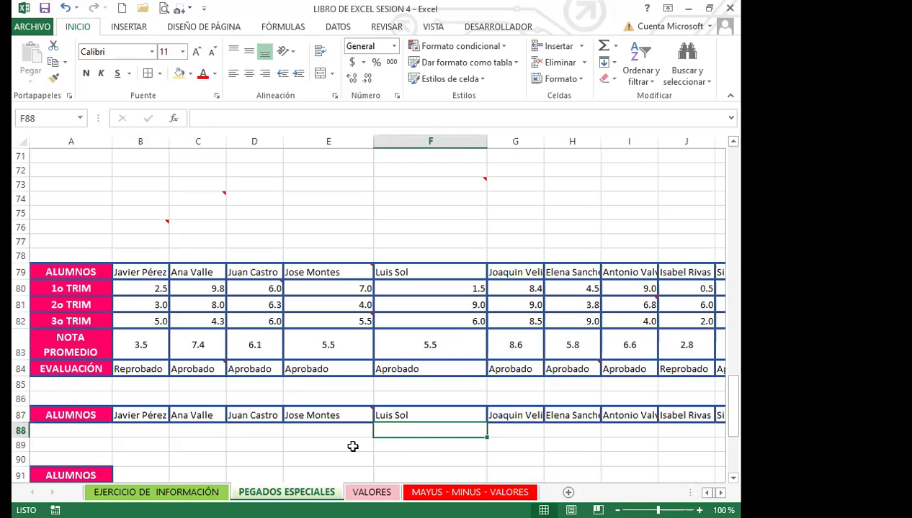
pyautogui.click(406, 443)
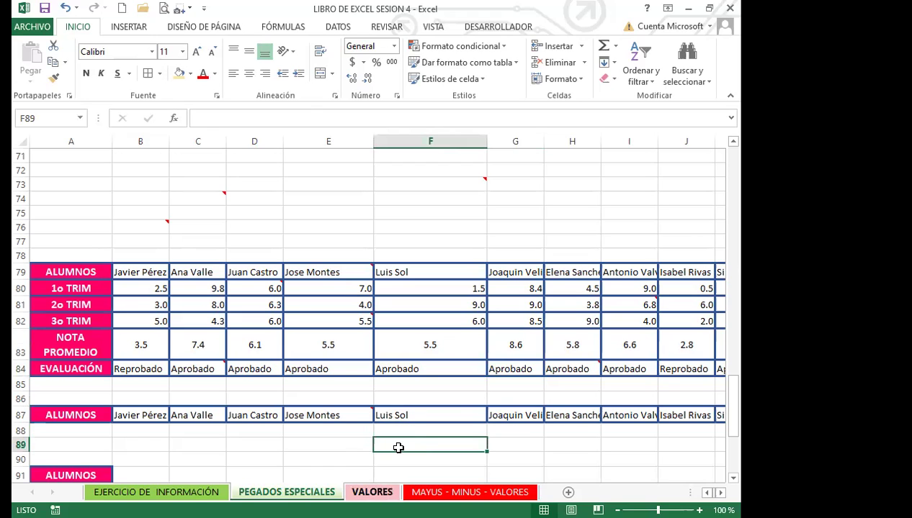
# Switch to the VALORES sheet and look over its AUMENTAR - DISMINUIR and FECHA COMPLETA columns
pyautogui.hotkey('ctrl', 'pagedown')
pyautogui.click(403, 447)
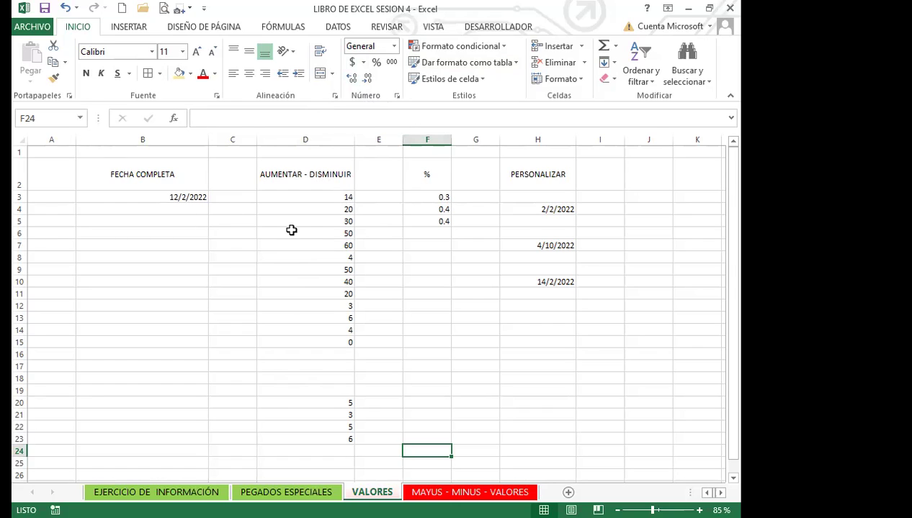
pyautogui.click(322, 262)
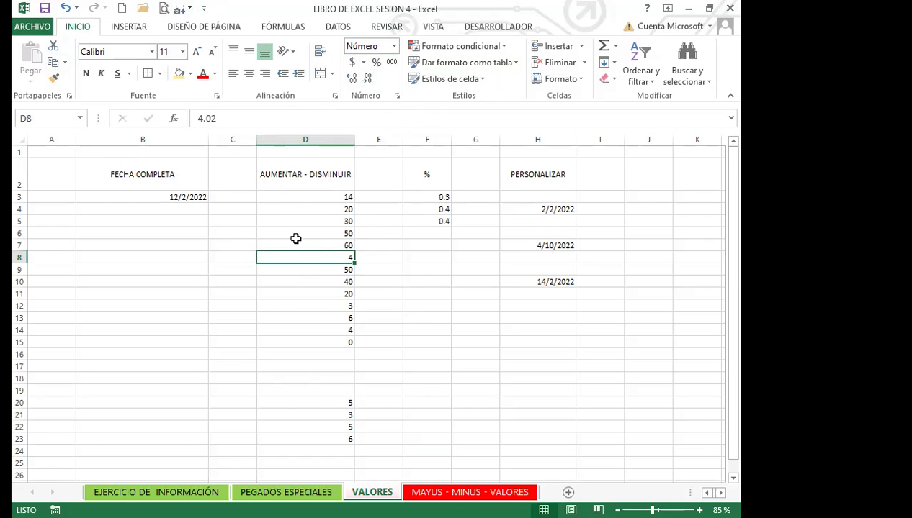
pyautogui.click(136, 280)
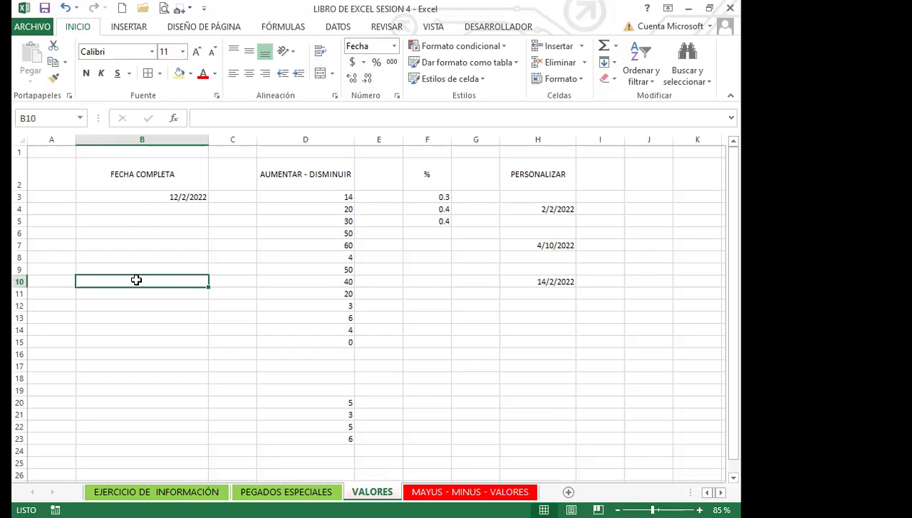
# Try the Fecha larga format on the date in cell B3 and undo it
pyautogui.click(149, 199)
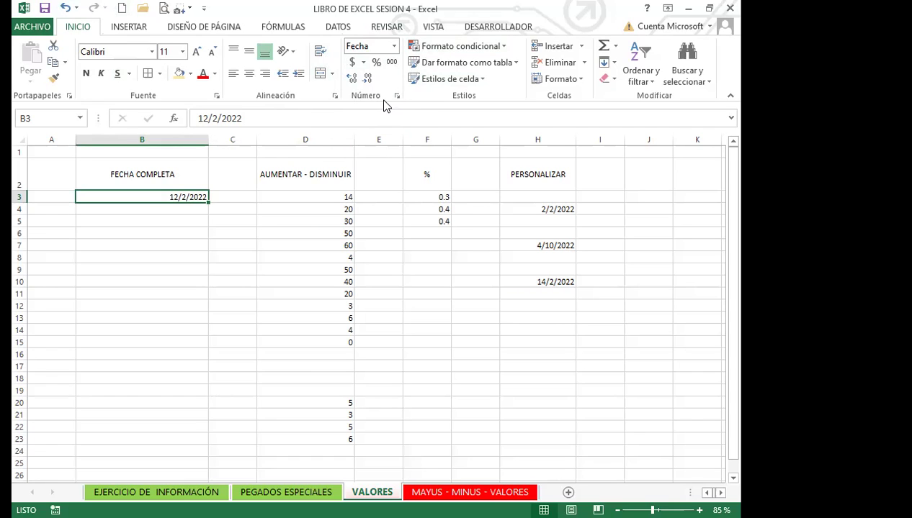
pyautogui.click(394, 48)
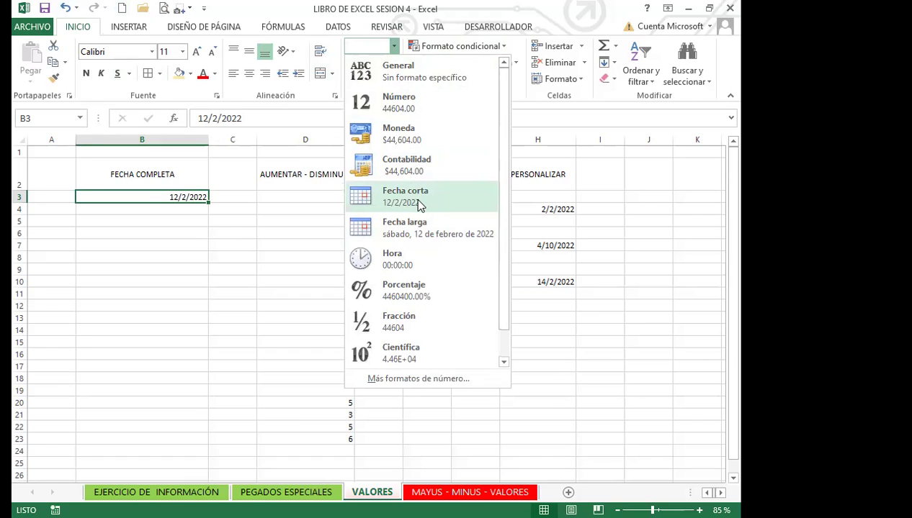
pyautogui.click(420, 238)
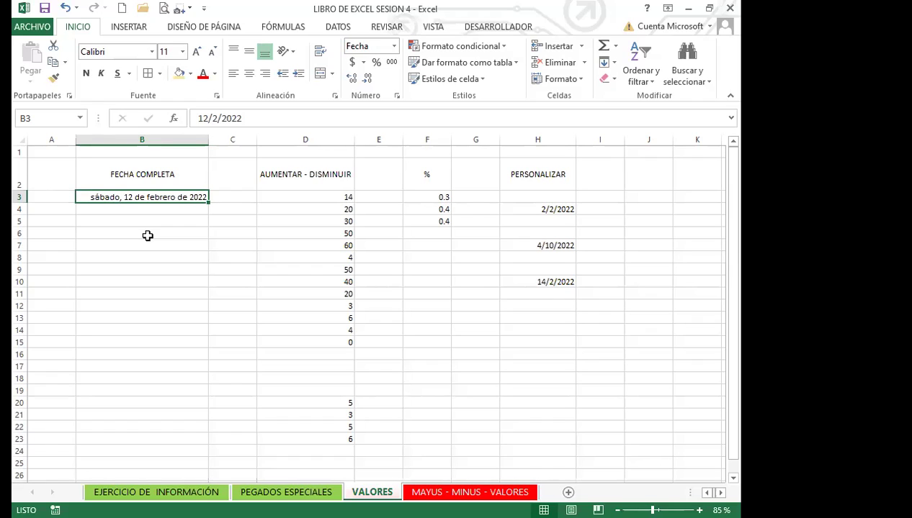
pyautogui.hotkey('ctrl', 'z')
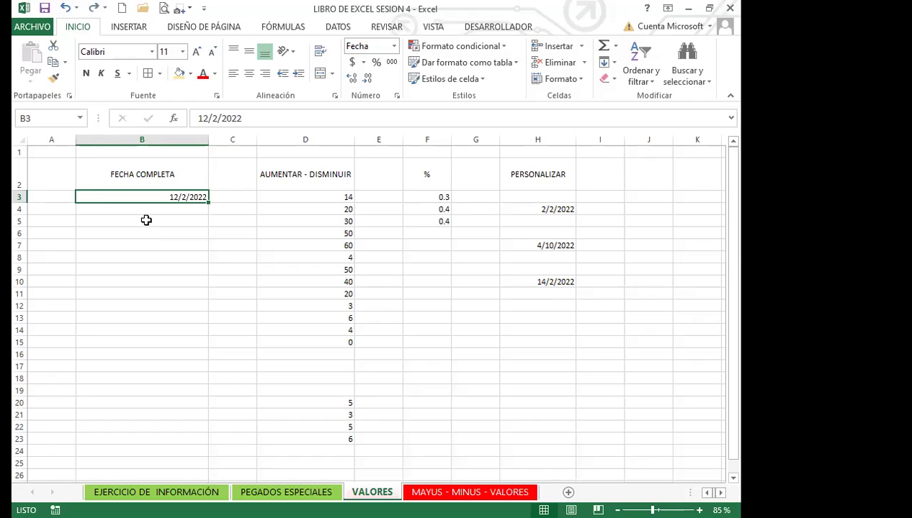
# Fill the date series from B3 down to B11 and format the whole range as Fecha larga
pyautogui.moveTo(209, 205); pyautogui.dragTo(185, 295)
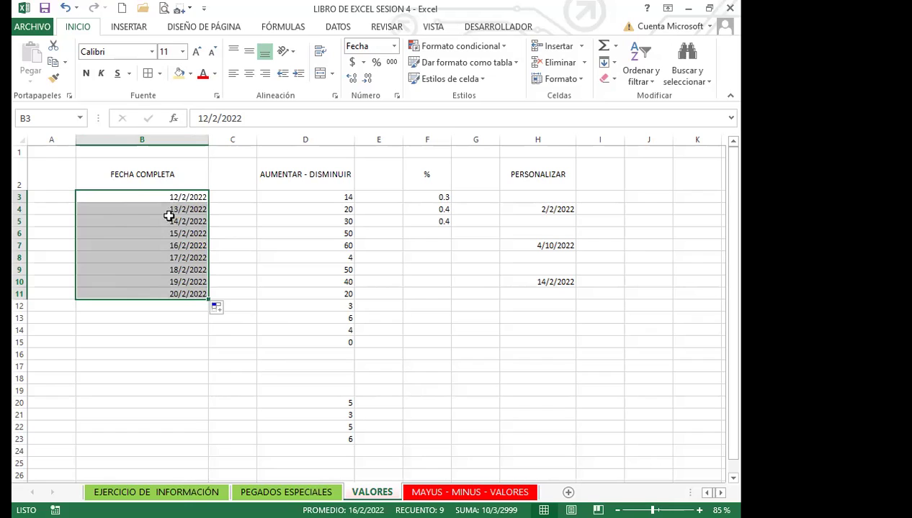
pyautogui.click(395, 48)
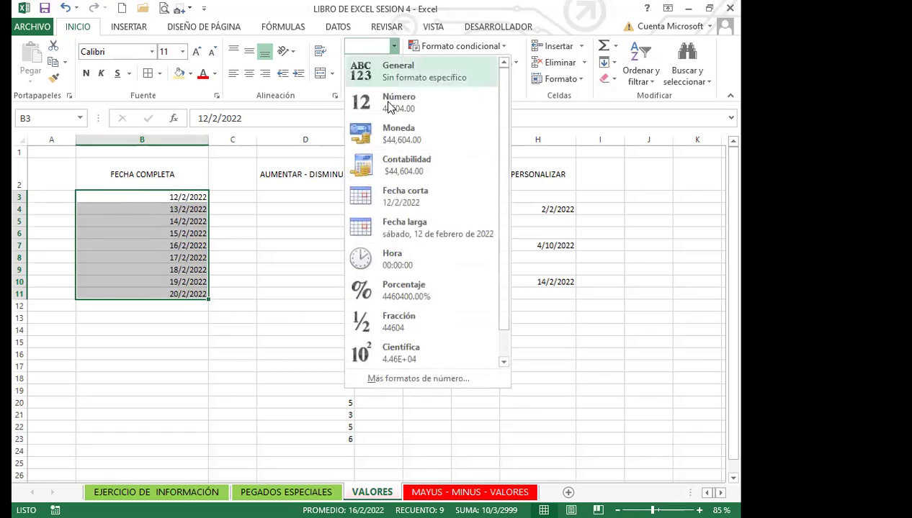
pyautogui.click(412, 239)
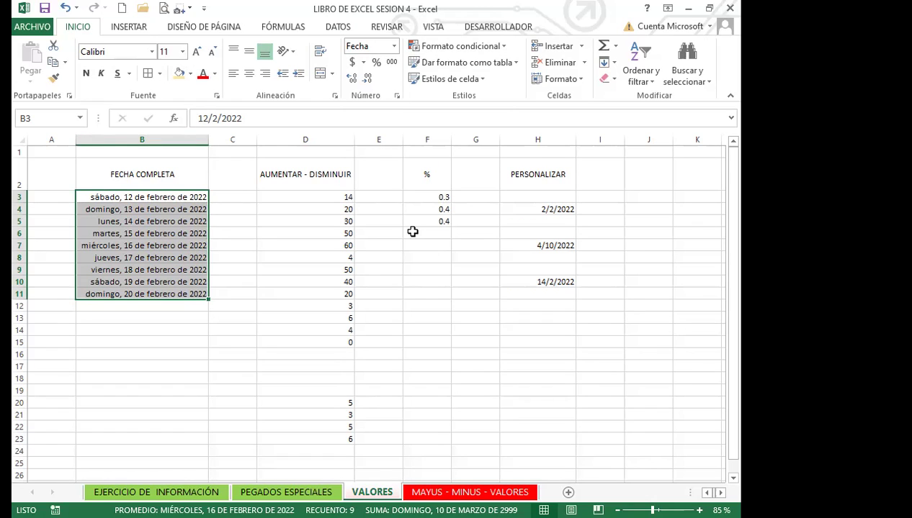
# Go through the dates in B3 to B11 one by one, comparing each long date with its stored value
pyautogui.click(162, 197)
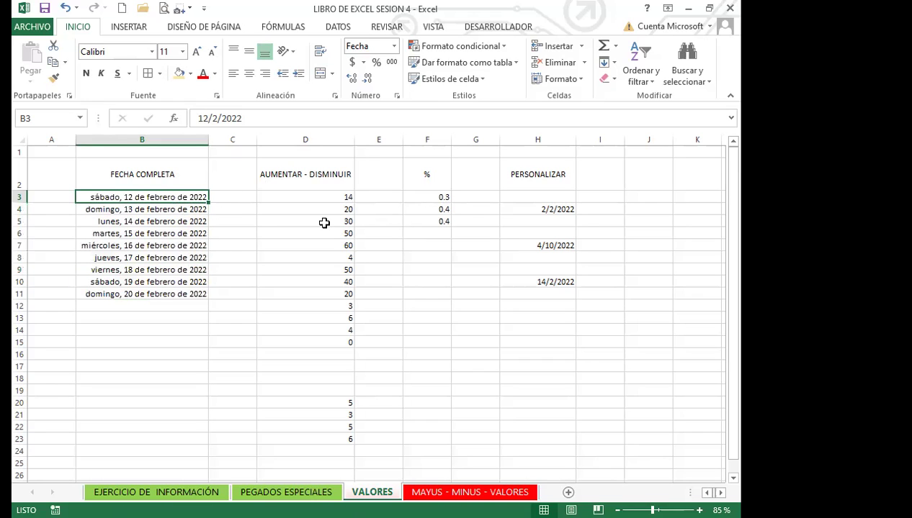
pyautogui.press('Down')
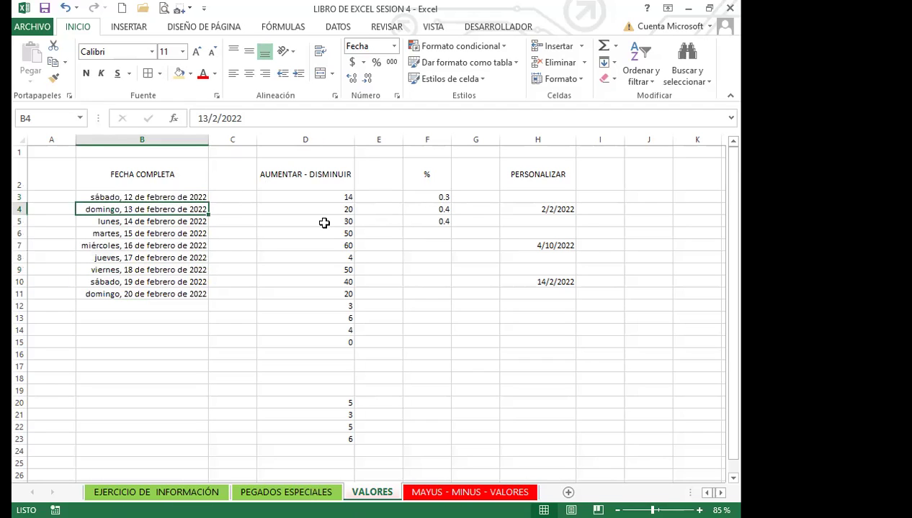
pyautogui.press('Down')
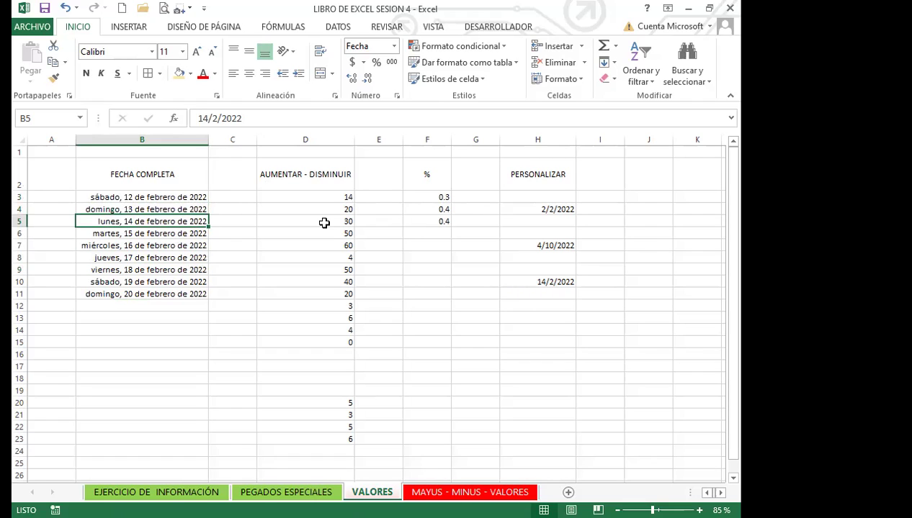
pyautogui.press('Down')
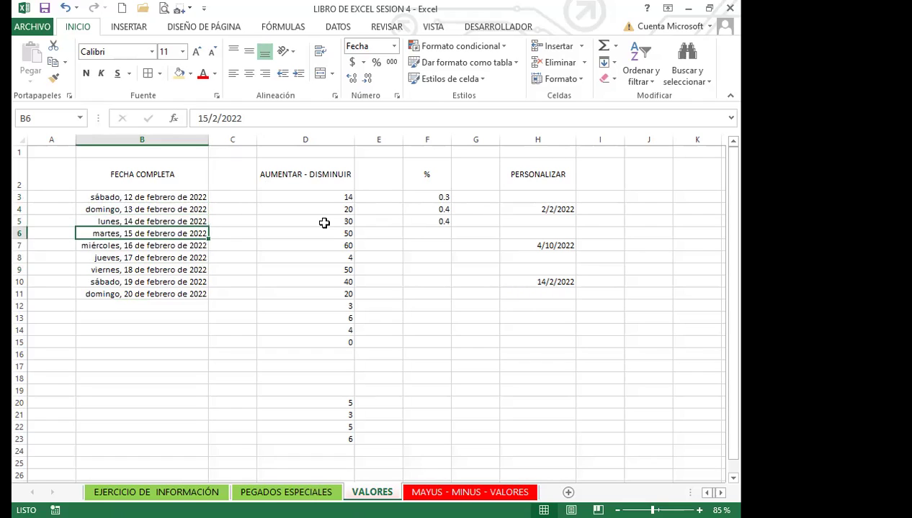
pyautogui.press('Down')
pyautogui.press('Down')
pyautogui.press('Down')
pyautogui.press('Down')
pyautogui.press('Down')
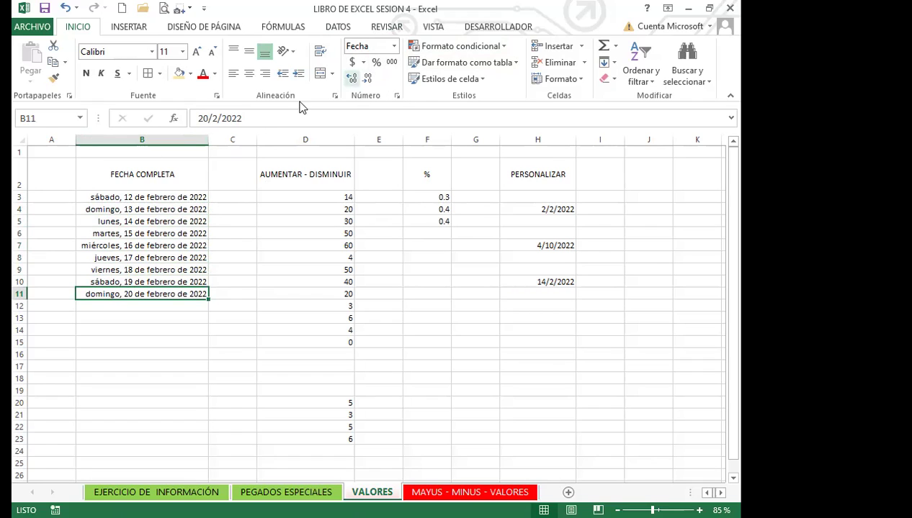
# Check the number format of the FECHA COMPLETA header and change the date in B3 to the General format
pyautogui.click(158, 199)
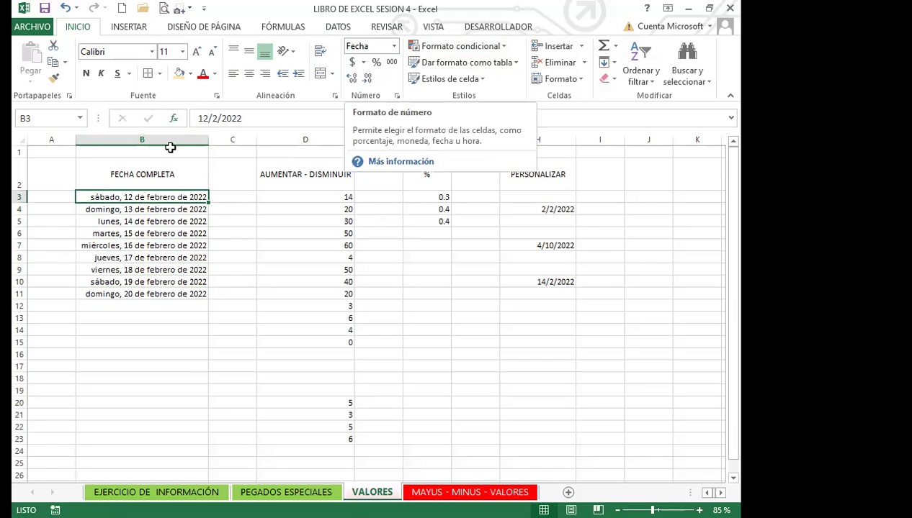
pyautogui.click(162, 173)
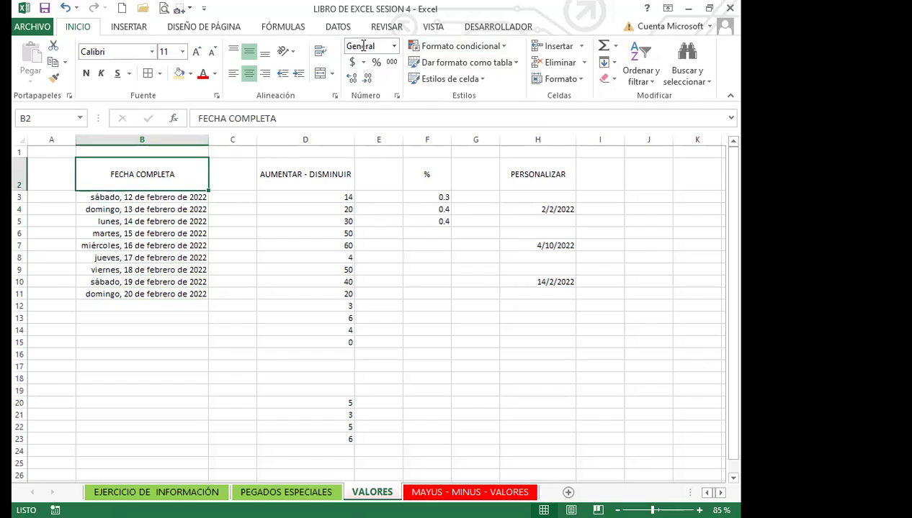
pyautogui.click(156, 197)
pyautogui.click(395, 47)
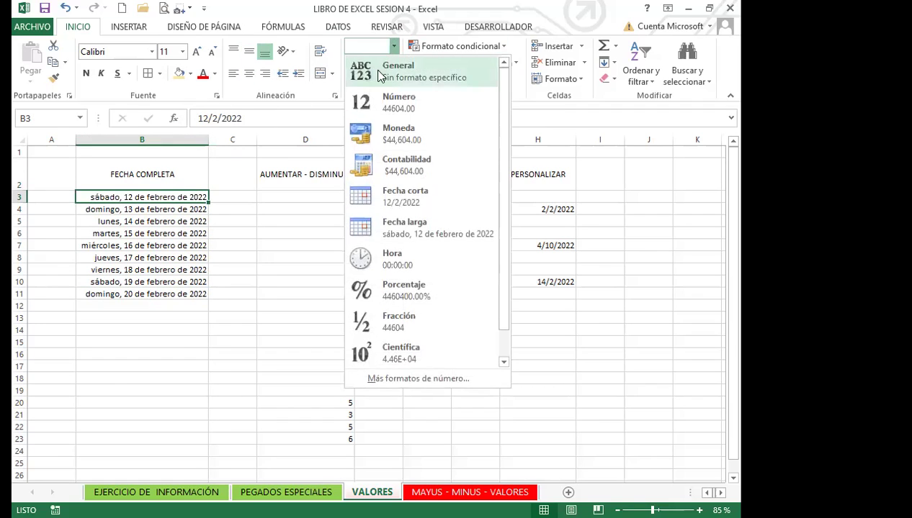
pyautogui.click(386, 73)
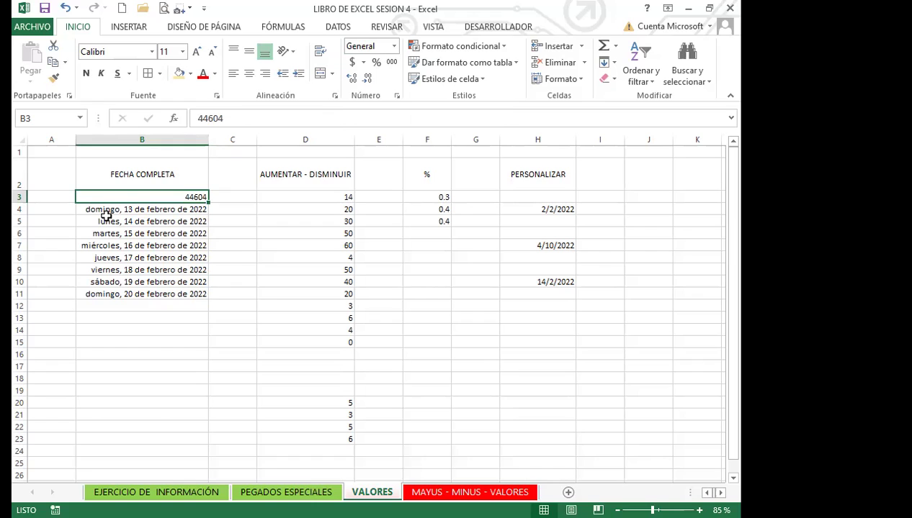
# Enter 44604 in cell B14, below the list of dates
pyautogui.click(189, 328)
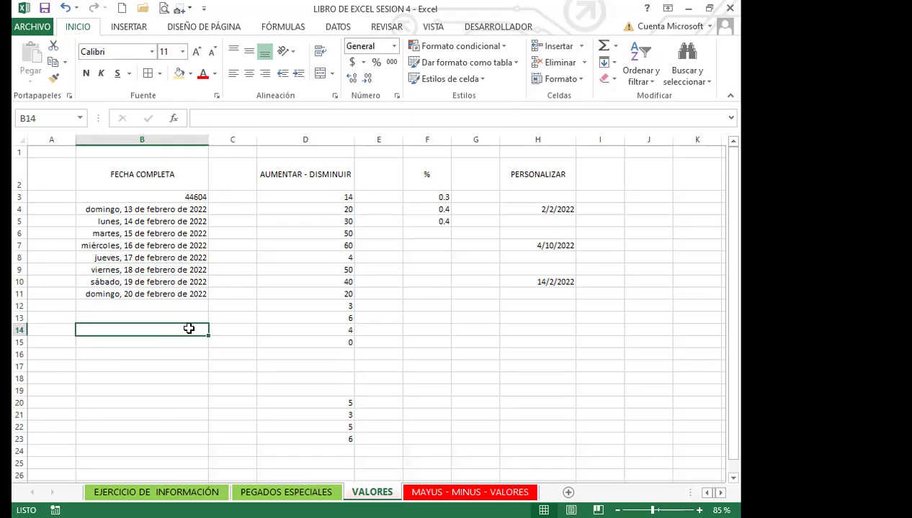
pyautogui.write('44604')
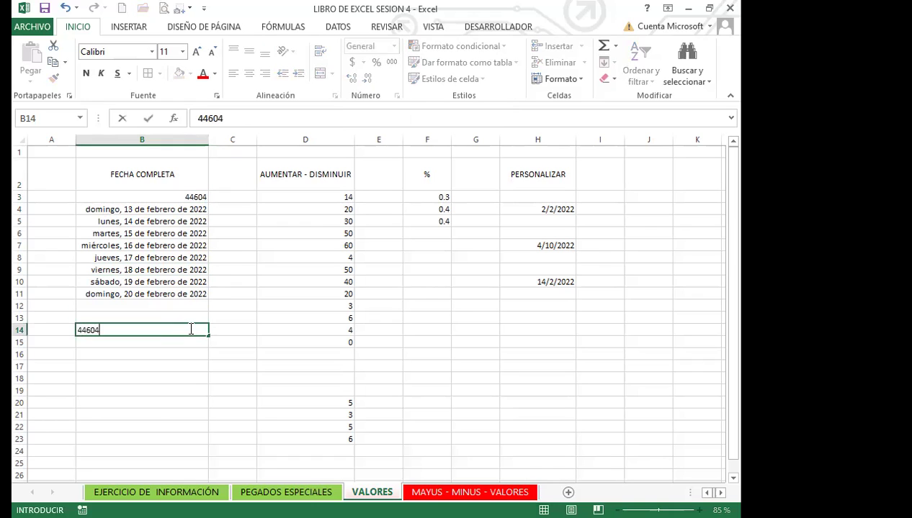
pyautogui.press('Return')
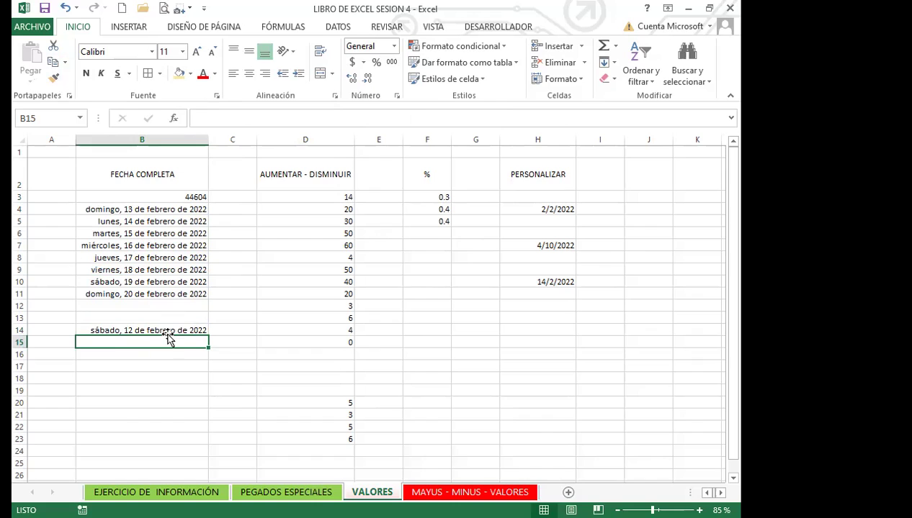
pyautogui.click(126, 210)
pyautogui.click(54, 78)
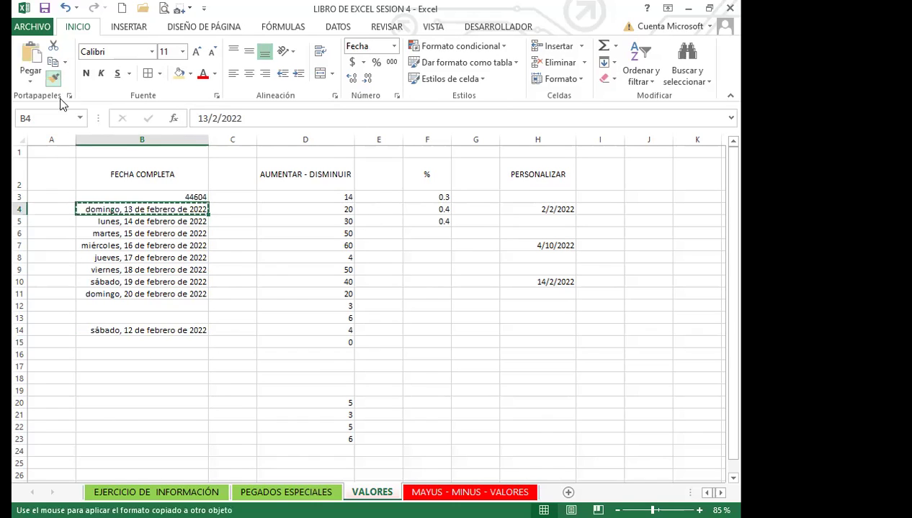
pyautogui.scroll(-4, 144, 389)
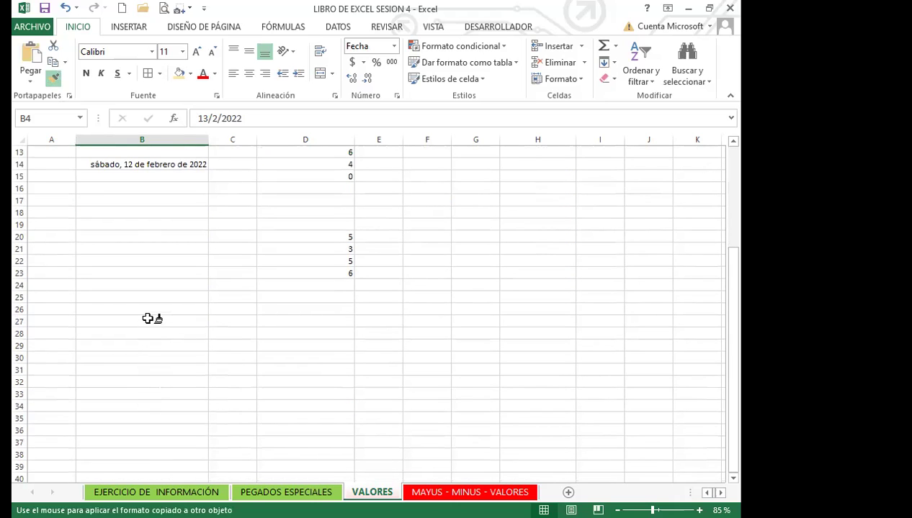
pyautogui.scroll(4, 169, 410)
# Enter the number 14574 in the empty cell B27 and reselect that cell
pyautogui.scroll(-4, 171, 414)
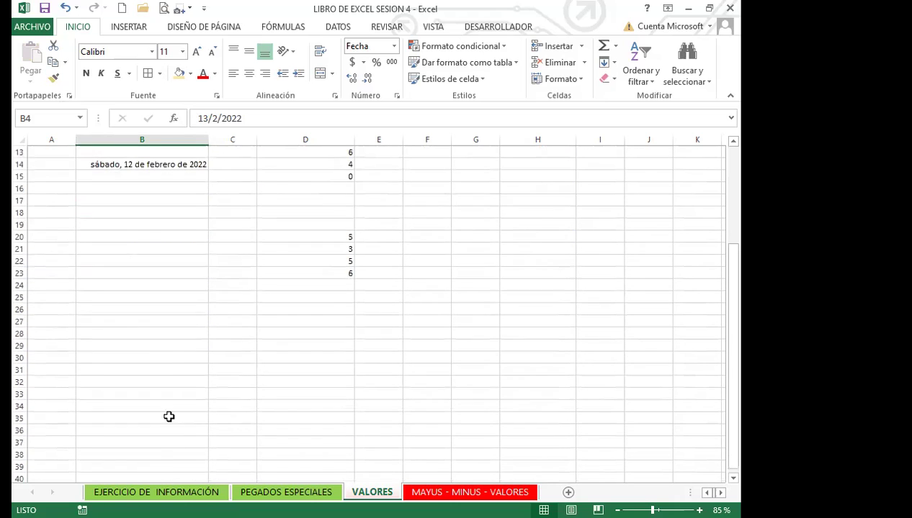
pyautogui.click(174, 321)
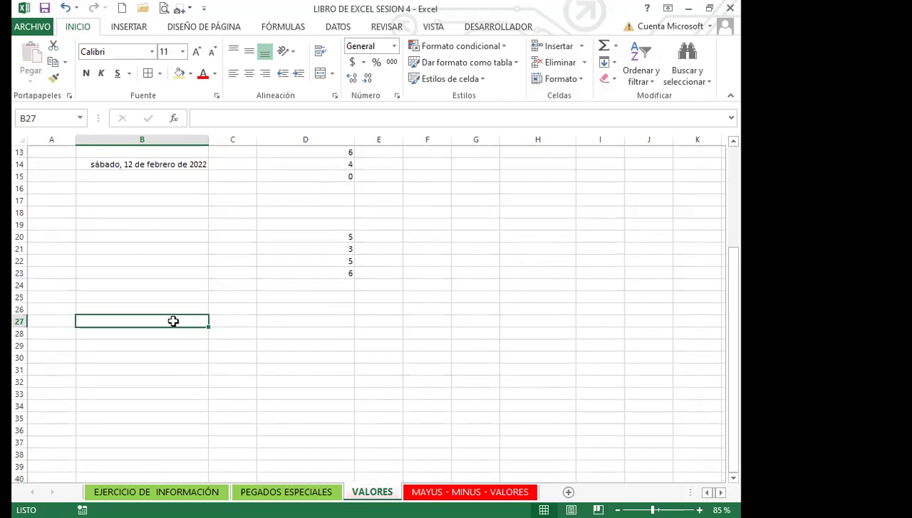
pyautogui.write('01')
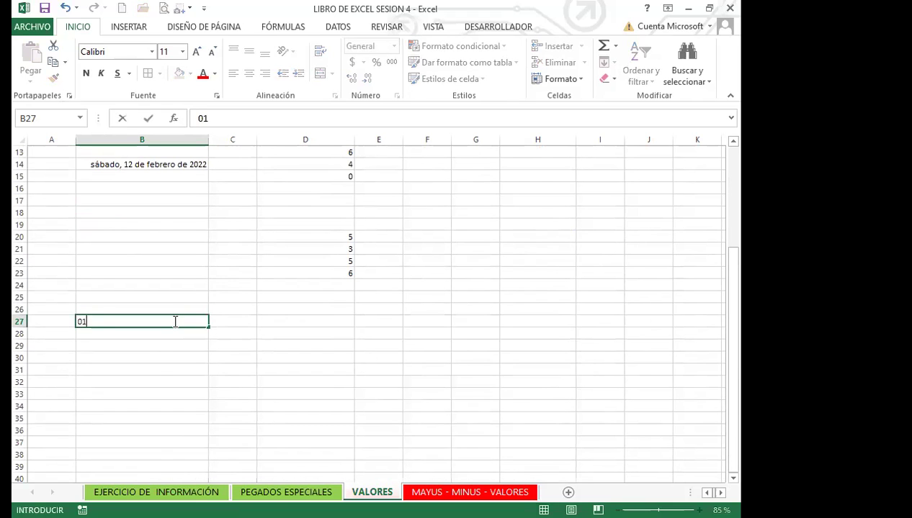
pyautogui.write('4574')
pyautogui.press('Return')
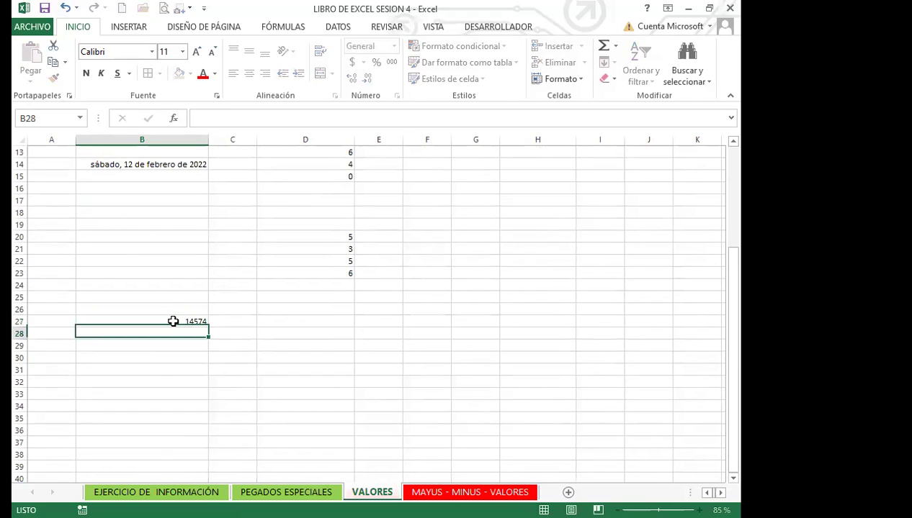
pyautogui.click(173, 321)
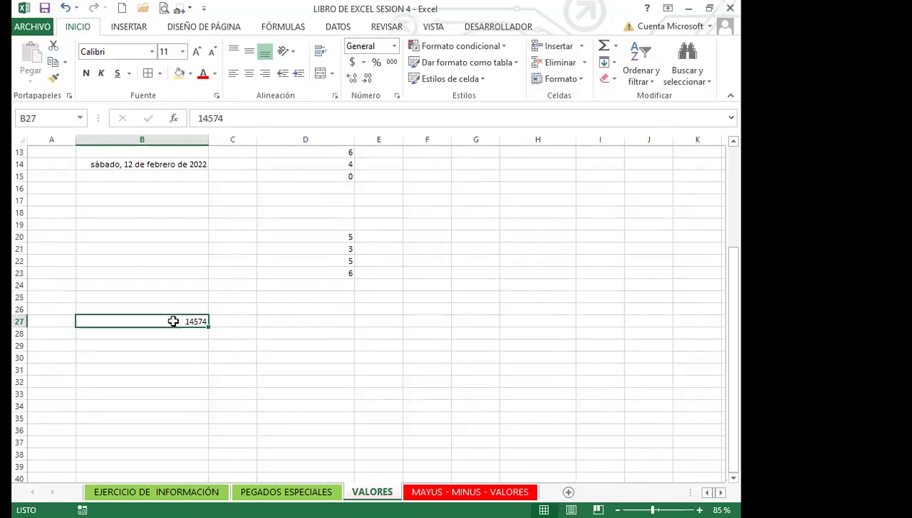
# Clear the number in B27 and copy the long-date format of B14 to the empty cells from B26 downward
pyautogui.press('Delete')
pyautogui.click(128, 165)
pyautogui.click(59, 82)
pyautogui.moveTo(137, 309); pyautogui.dragTo(140, 420)
pyautogui.click(144, 309)
# Enter the serial numbers 44054 in B26 and 45741 in B27, and check the stored date in B27
pyautogui.scroll(4, 266, 339)
pyautogui.scroll(-1, 264, 350)
pyautogui.write('44054')
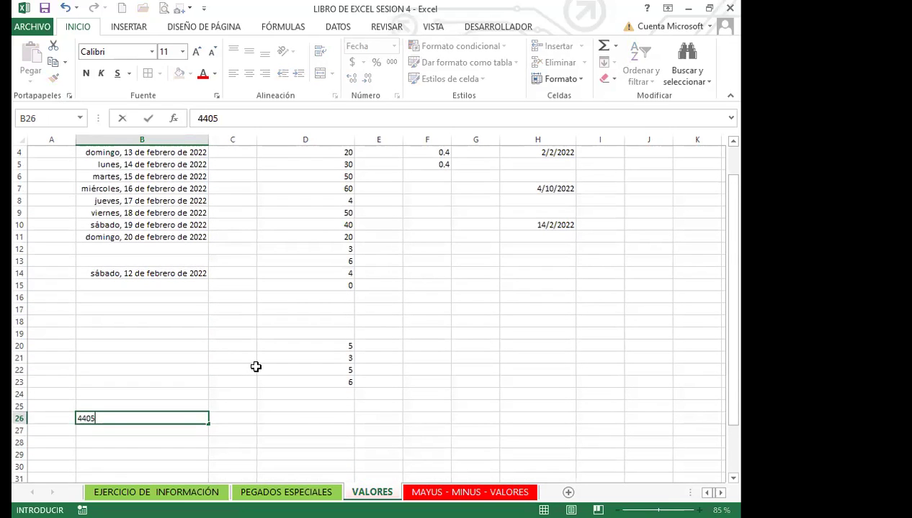
pyautogui.press('Return')
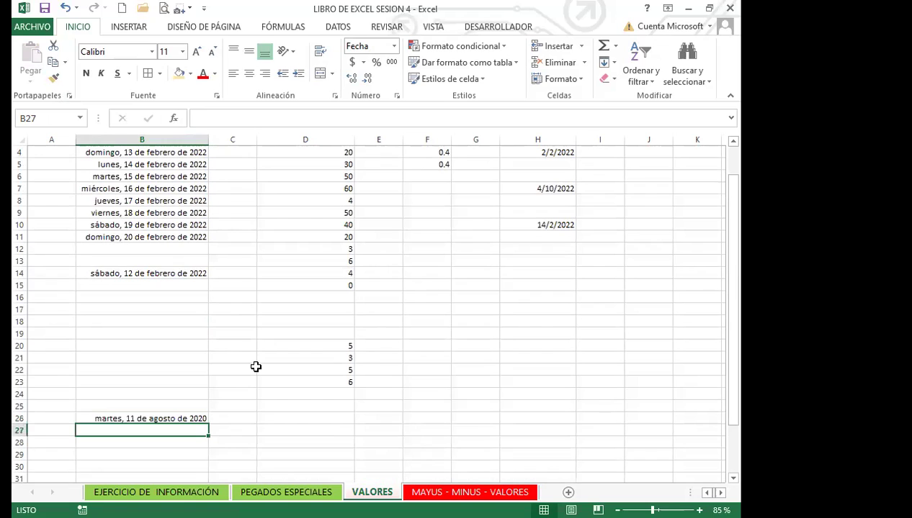
pyautogui.write('45741')
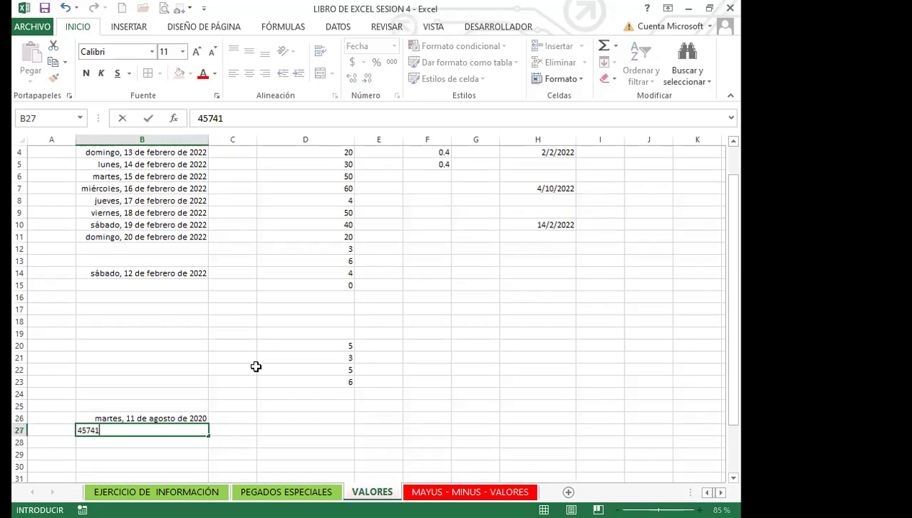
pyautogui.press('Return')
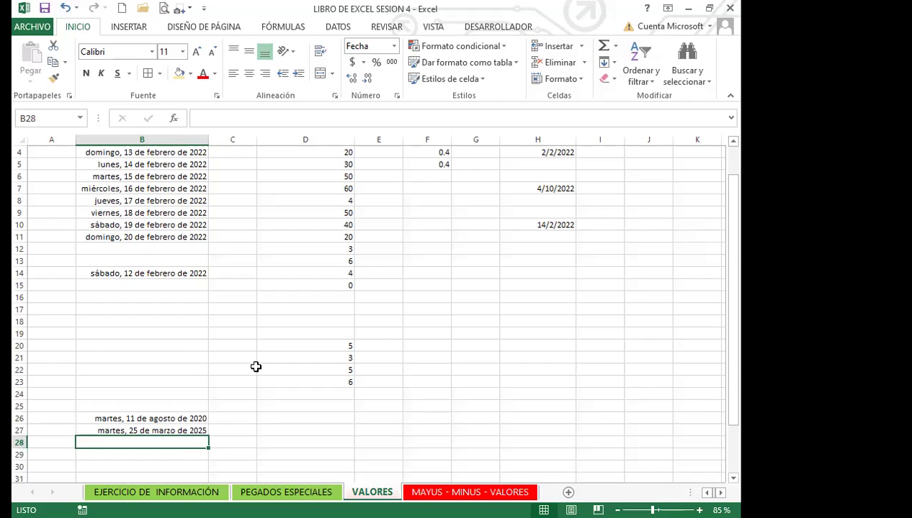
pyautogui.click(193, 367)
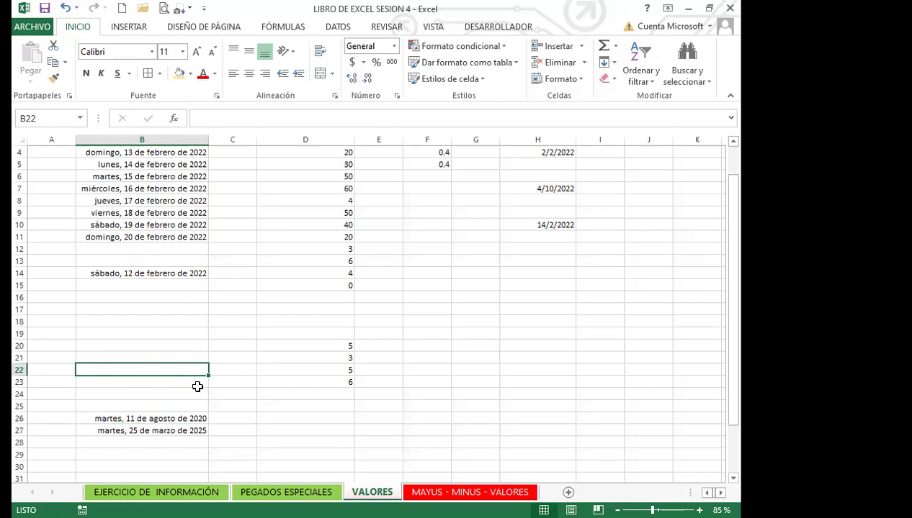
pyautogui.scroll(-1, 177, 414)
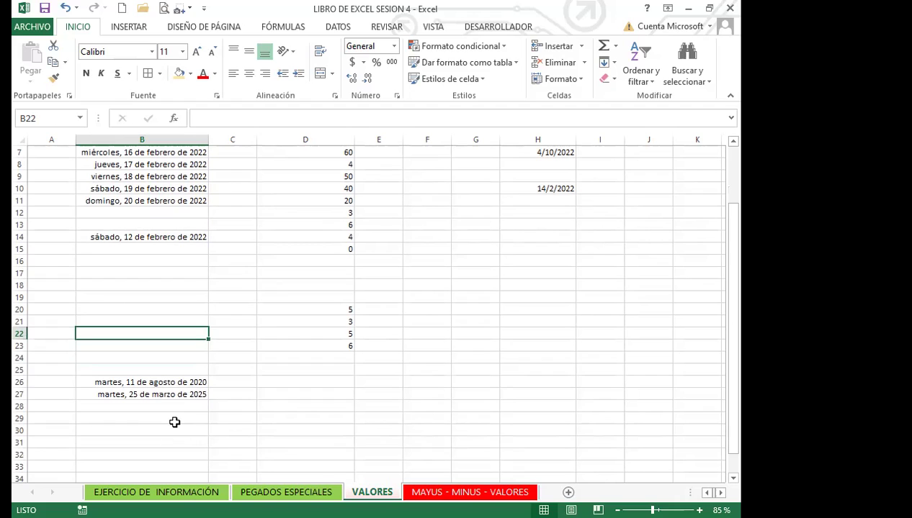
pyautogui.click(176, 396)
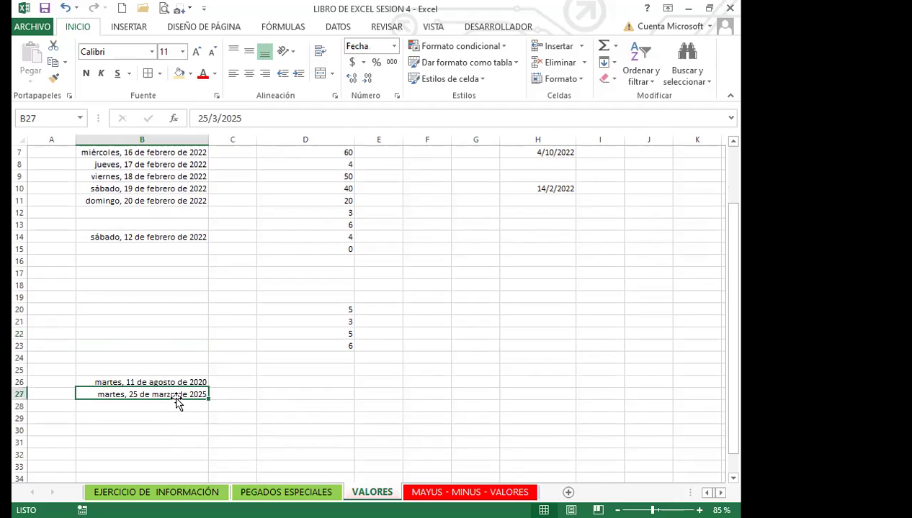
# Change the long dates in B4 to B11 under FECHA COMPLETA to the General format
pyautogui.scroll(2, 159, 243)
pyautogui.click(165, 242)
pyautogui.moveTo(166, 209); pyautogui.dragTo(166, 293)
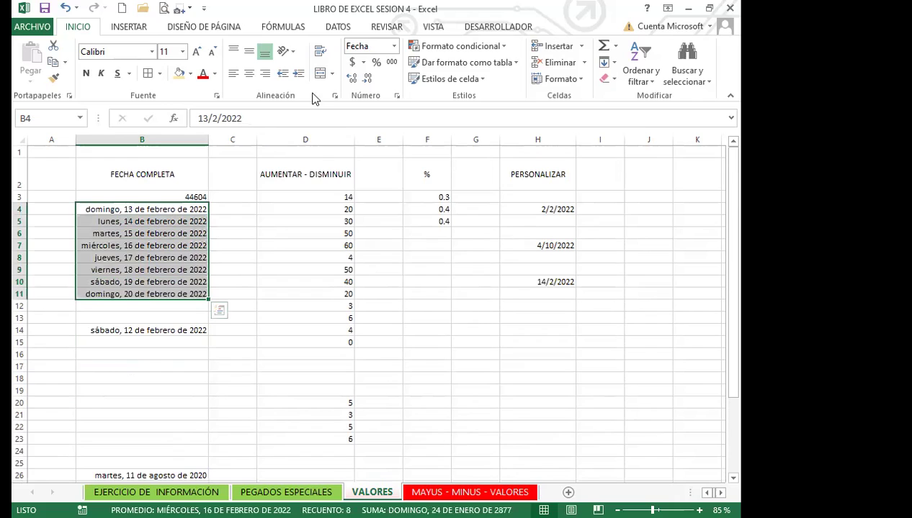
pyautogui.click(394, 46)
pyautogui.click(375, 68)
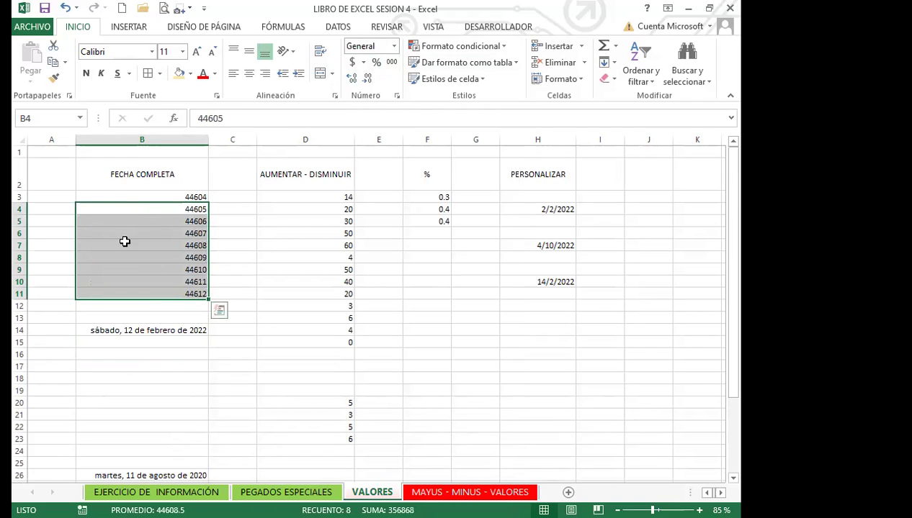
pyautogui.click(146, 220)
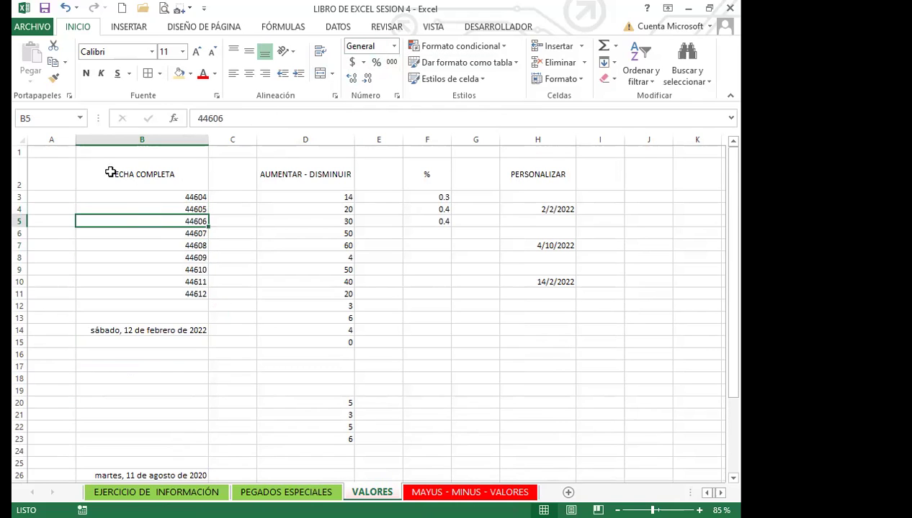
# Apply the short date format to all the serial numbers in B3 to B11
pyautogui.click(155, 195)
pyautogui.moveTo(155, 195); pyautogui.dragTo(155, 289)
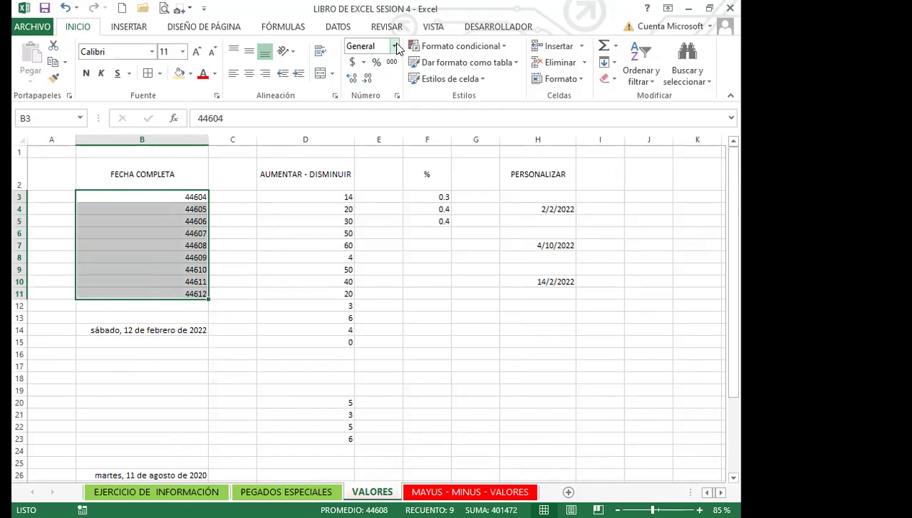
pyautogui.click(394, 45)
pyautogui.click(400, 204)
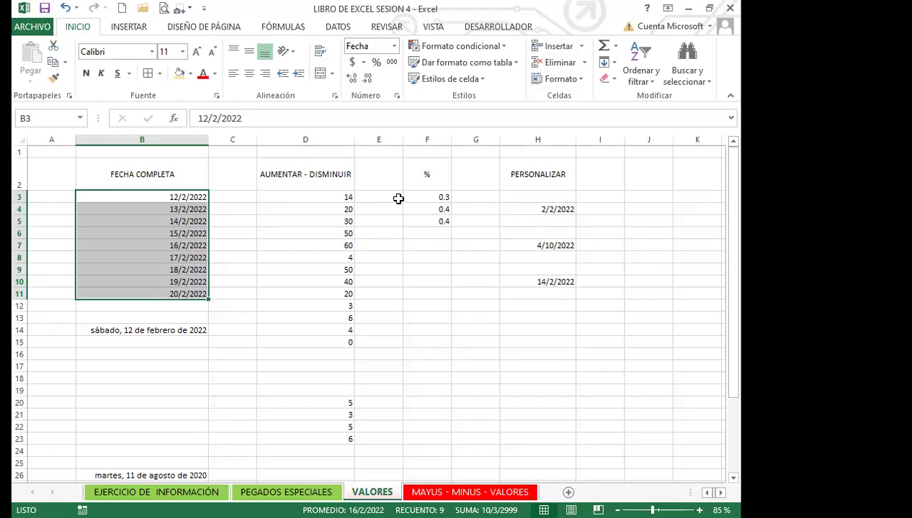
pyautogui.click(324, 195)
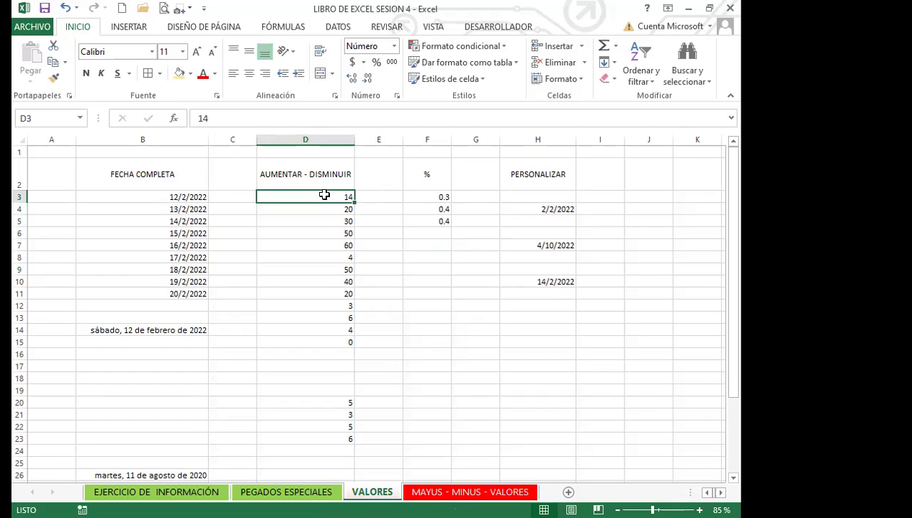
pyautogui.moveTo(314, 202); pyautogui.dragTo(284, 337)
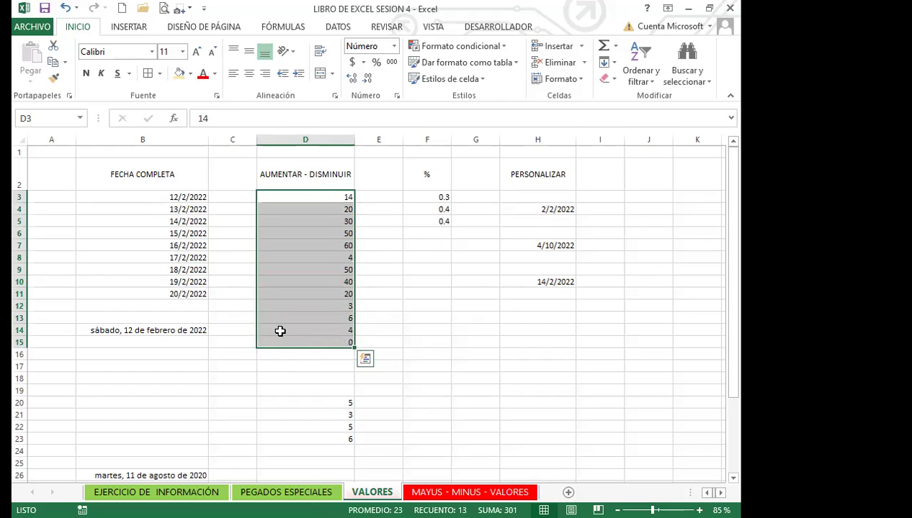
pyautogui.click(298, 358)
pyautogui.click(298, 197)
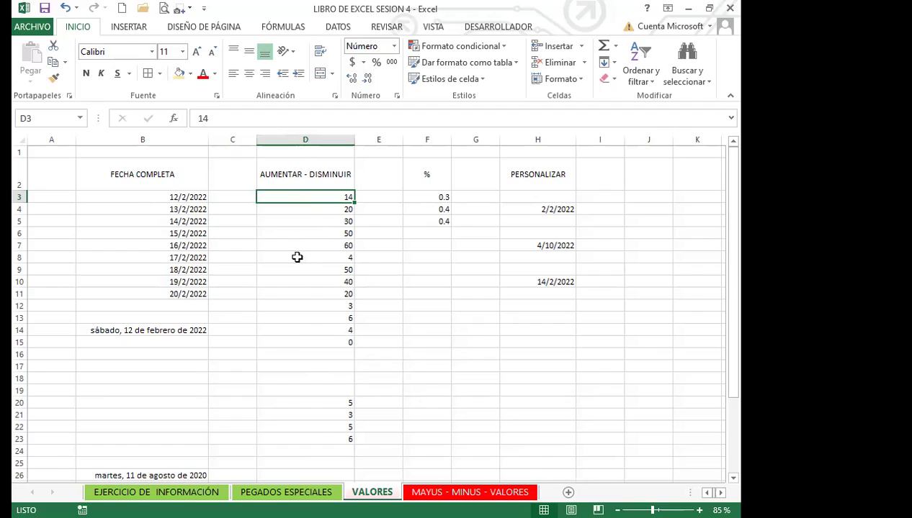
pyautogui.click(311, 280)
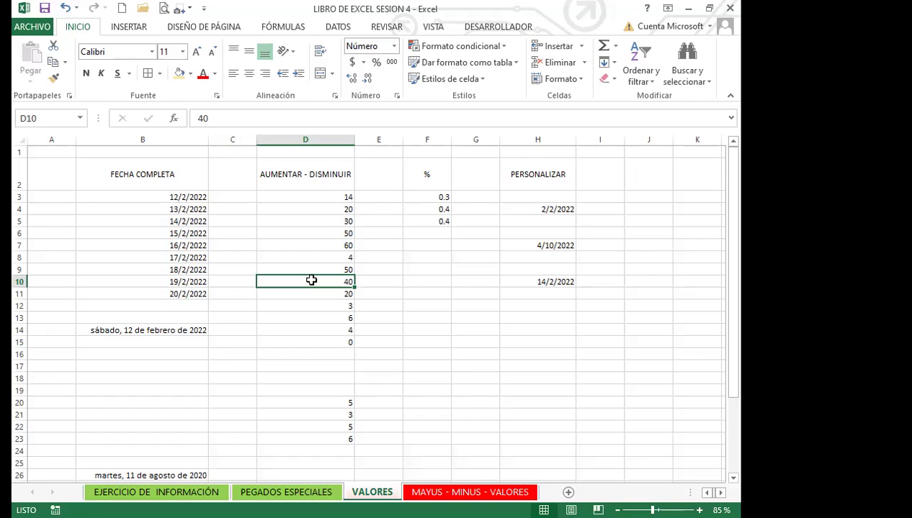
pyautogui.click(315, 230)
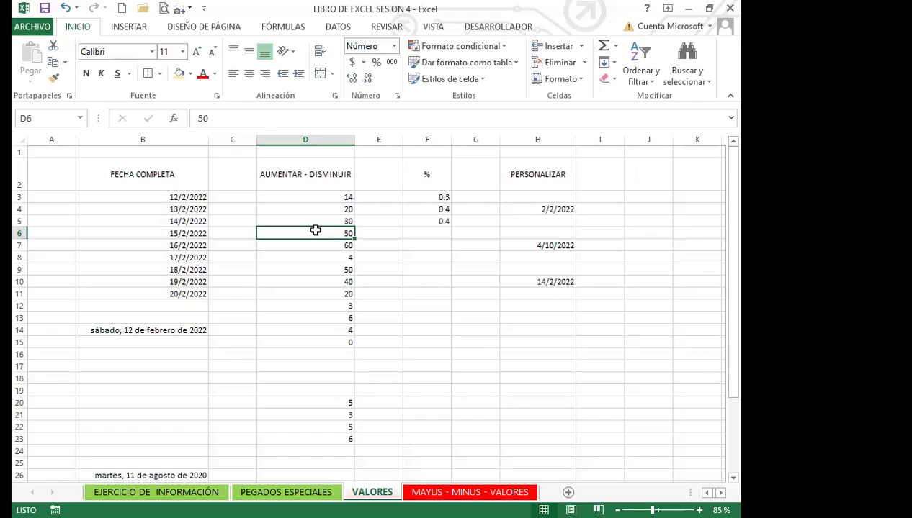
# Increase the decimals of the AUMENTAR - DISMINUIR values in D3 to D15 to four places
pyautogui.moveTo(310, 199); pyautogui.dragTo(312, 342)
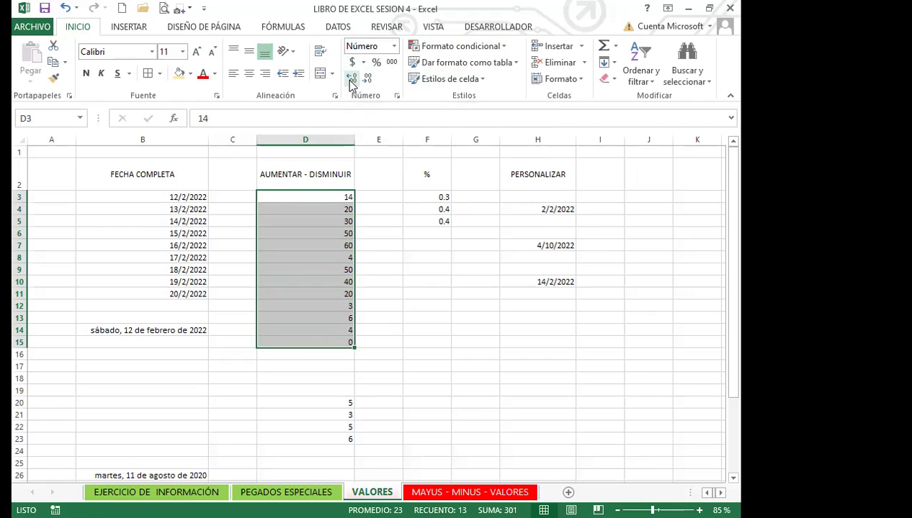
pyautogui.click(351, 78)
pyautogui.click(350, 80)
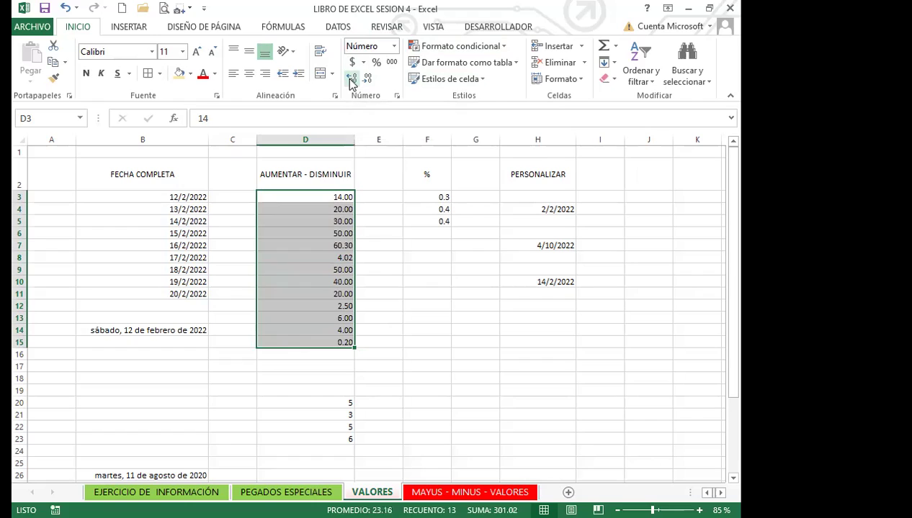
pyautogui.click(352, 79)
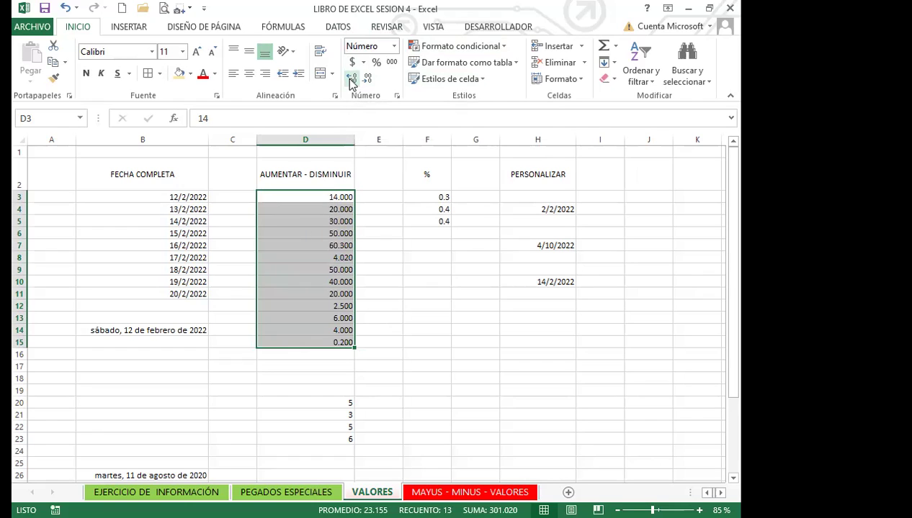
pyautogui.click(351, 79)
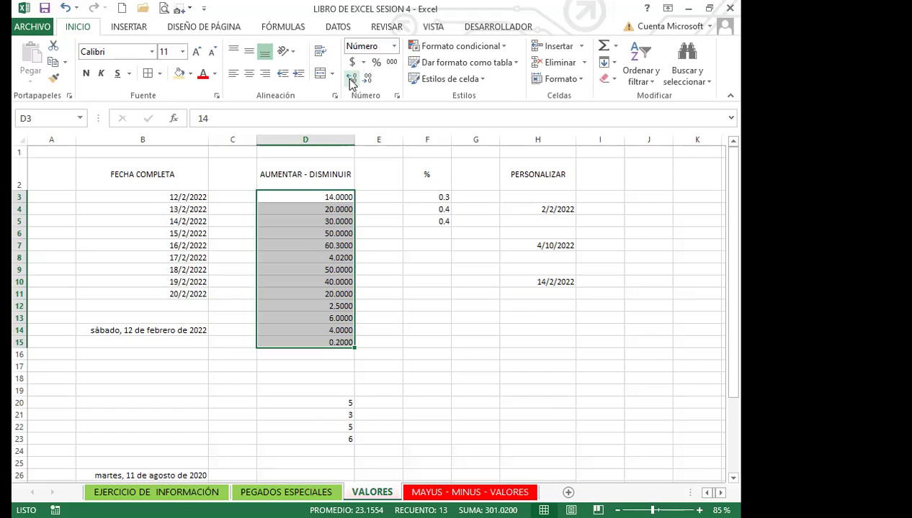
# Enter the practice values 5.0, 5.5, 5, 4, 5.0 and 7 in cells D26 to D31
pyautogui.scroll(-2, 325, 378)
pyautogui.click(327, 380)
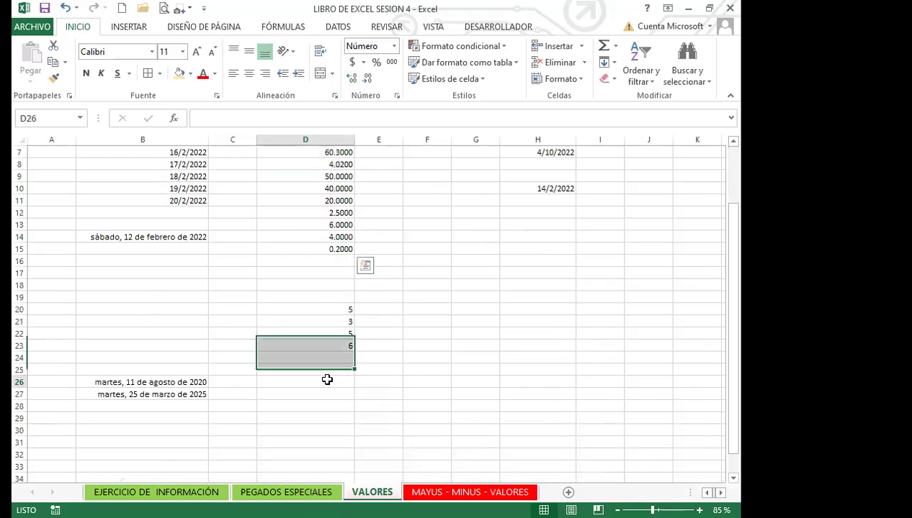
pyautogui.write('5.0')
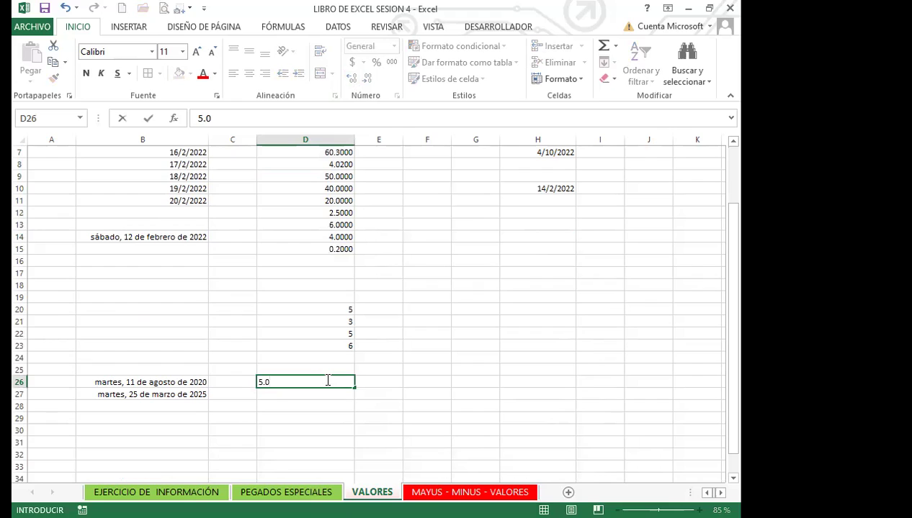
pyautogui.press('Return')
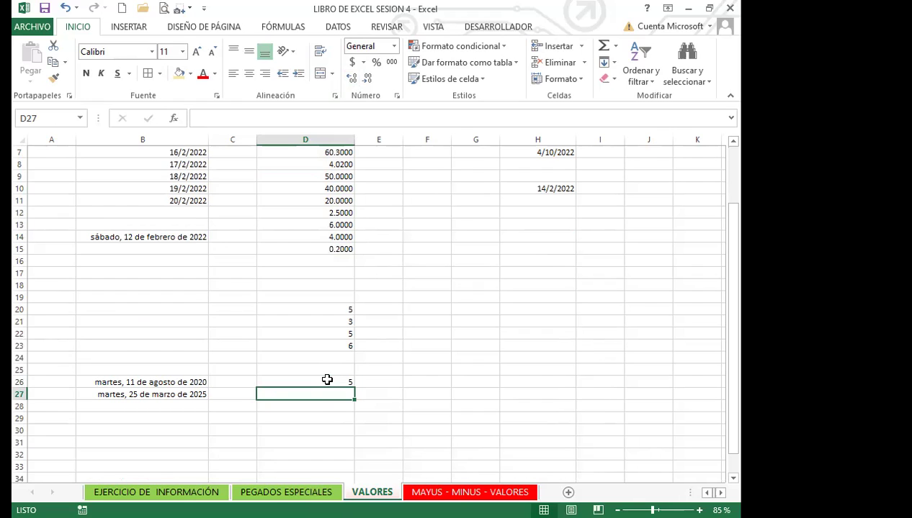
pyautogui.write('5.5')
pyautogui.press('Return')
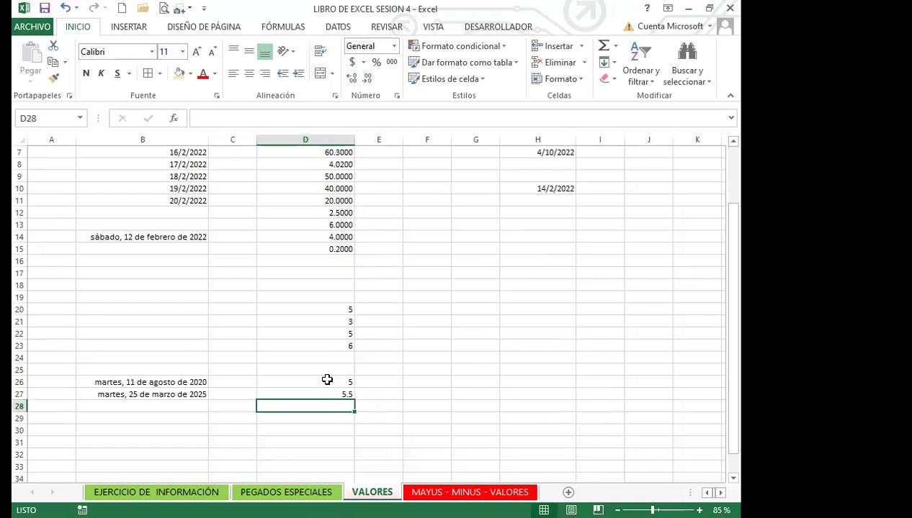
pyautogui.write('5')
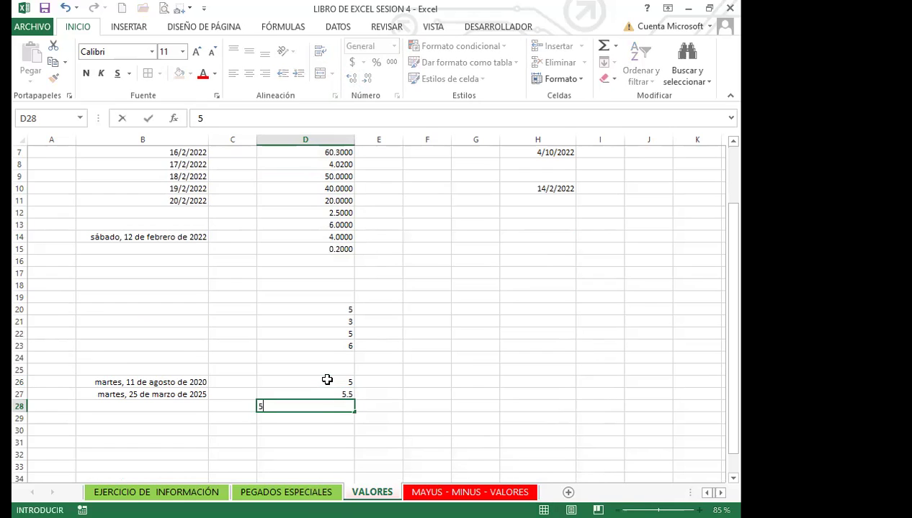
pyautogui.press('Return')
pyautogui.write('4')
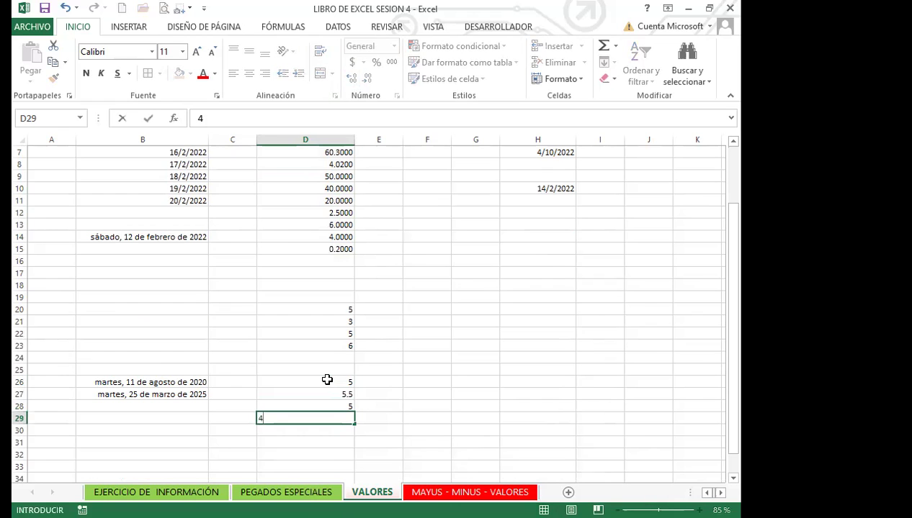
pyautogui.press('Return')
pyautogui.write('5.0')
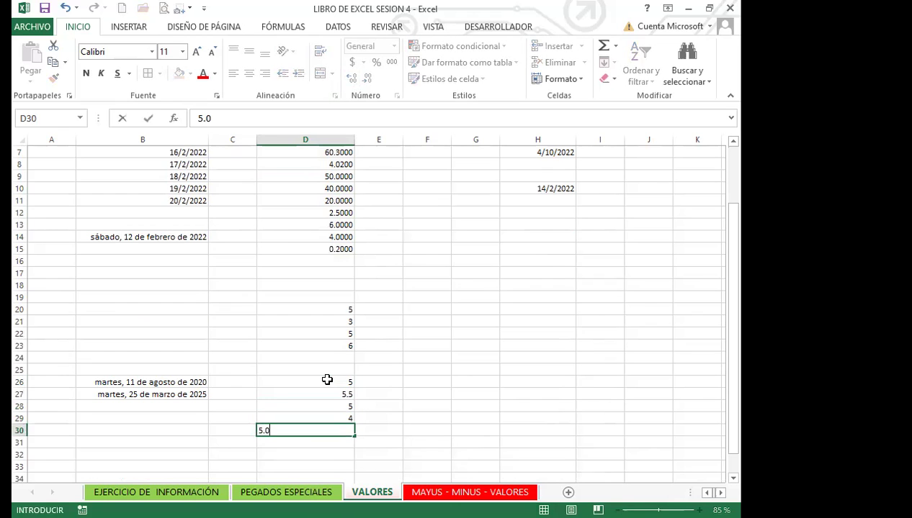
pyautogui.press('Return')
pyautogui.write('7')
pyautogui.press('Return')
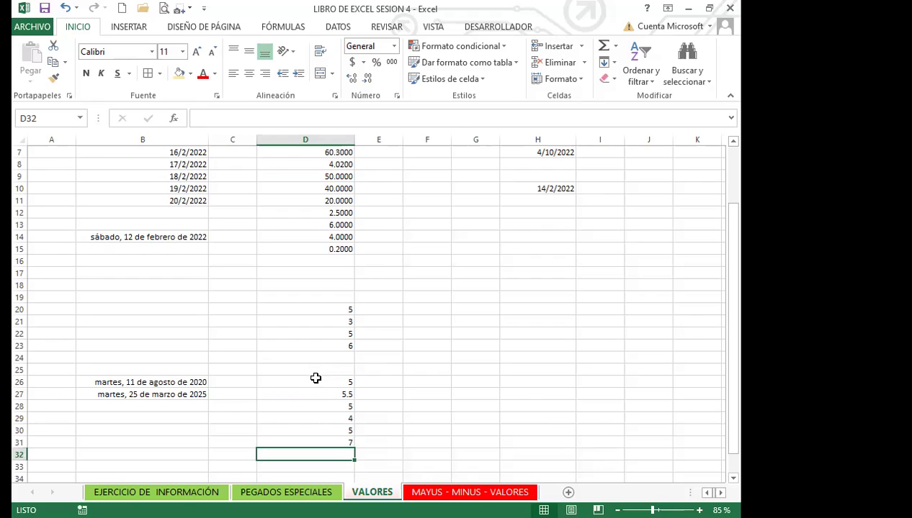
# Format the practice values in D26 to D31 with one decimal place
pyautogui.moveTo(317, 380); pyautogui.dragTo(303, 434)
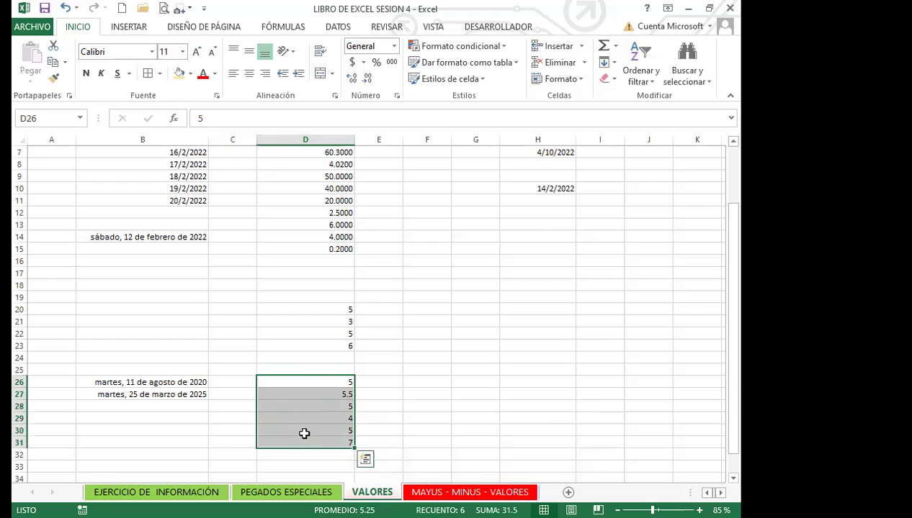
pyautogui.click(350, 78)
pyautogui.click(368, 78)
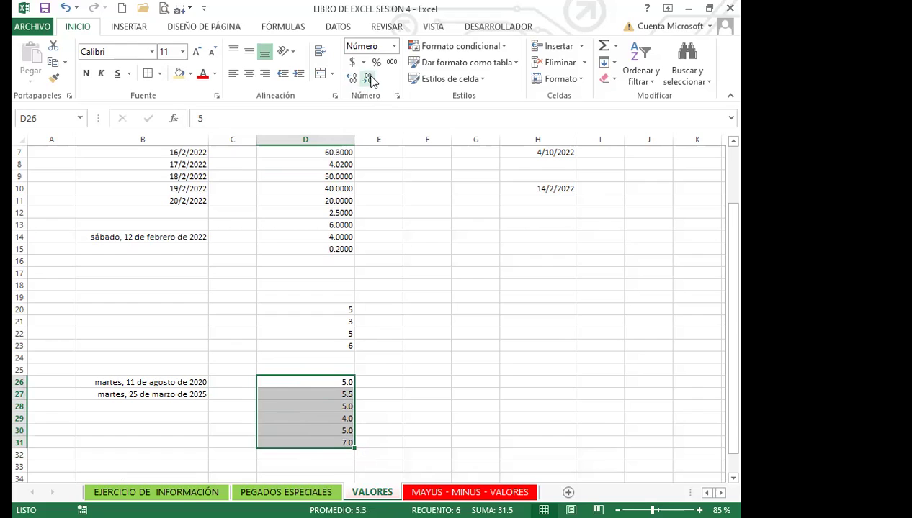
pyautogui.hotkey('ctrl', 'v')
# Go to the unformatted ALUMNOS grade table on the PEGADOS ESPECIALES sheet and select the first grades, B28 to C29
pyautogui.click(286, 493)
pyautogui.scroll(12, 201, 283)
pyautogui.scroll(5, 221, 280)
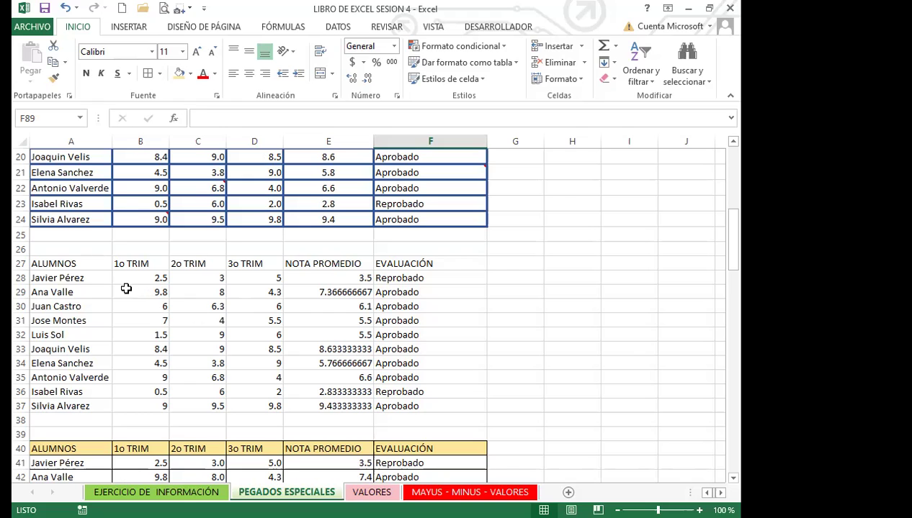
pyautogui.moveTo(134, 279); pyautogui.dragTo(187, 288)
pyautogui.write('2.5\t3 9.8\t8')
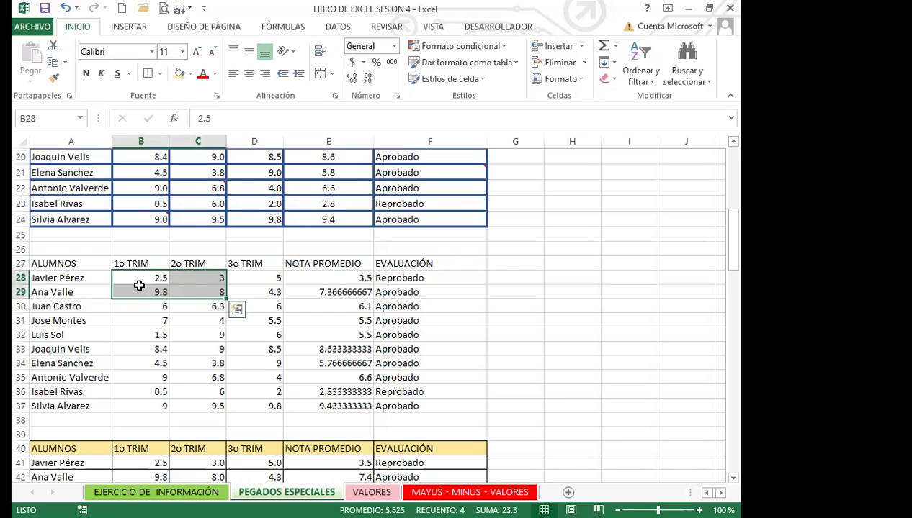
# Try to give the grades in B30 and B31 a decimal place by retyping them as 6.0 and 7.0
pyautogui.click(141, 304)
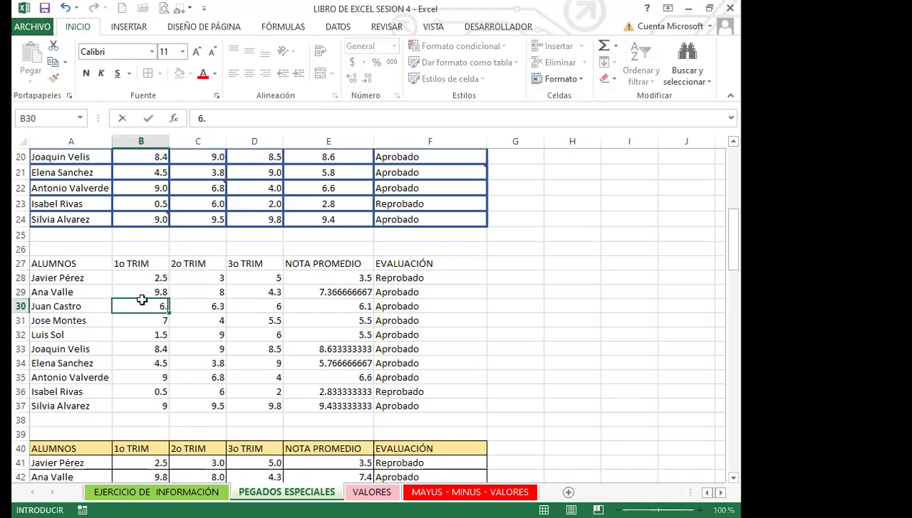
pyautogui.press('Down')
pyautogui.write('0')
pyautogui.hotkey('ctrl', 'z')
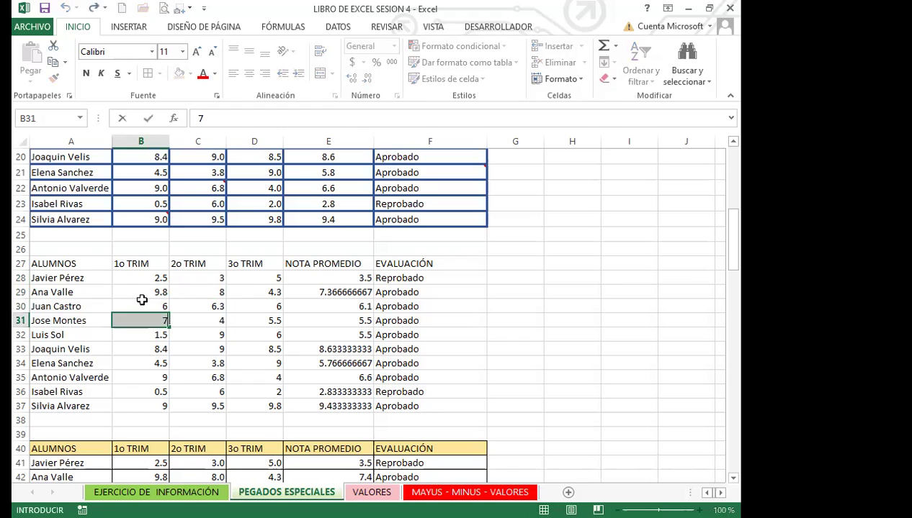
pyautogui.press('Return')
pyautogui.press('Up')
pyautogui.write('7.0')
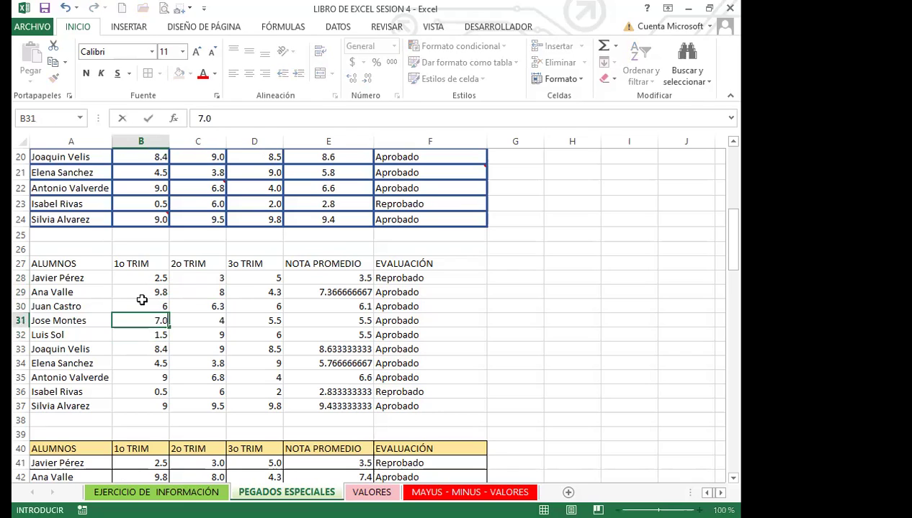
pyautogui.press('Return')
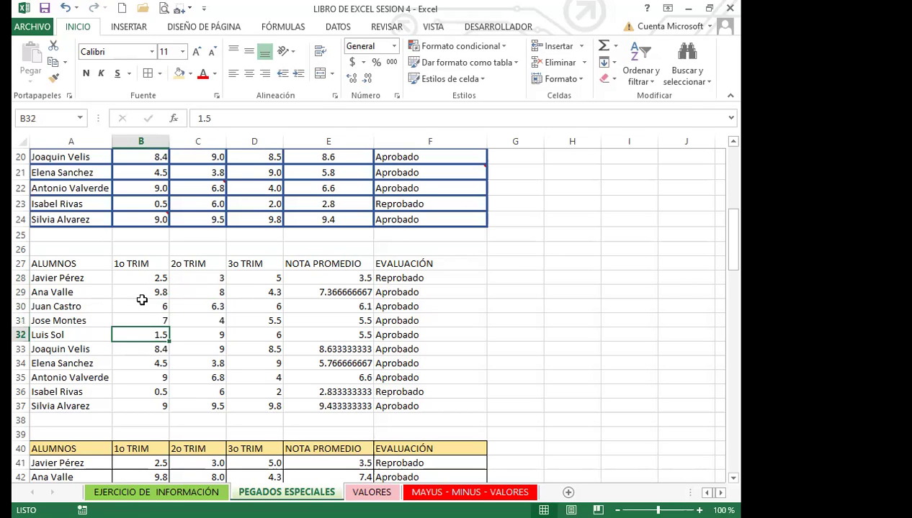
# Vary the decimals of the grades and averages in B28 to E37 between zero and three, ending with one decimal place
pyautogui.moveTo(138, 278); pyautogui.dragTo(332, 405)
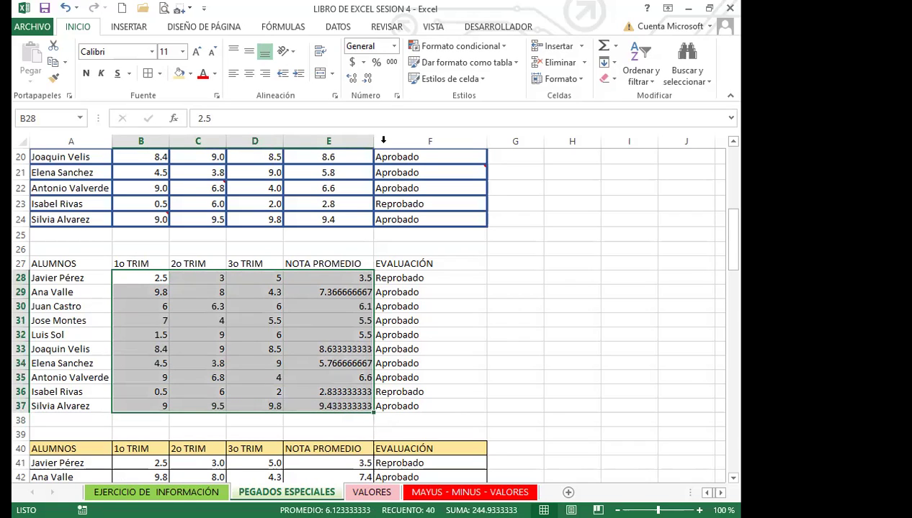
pyautogui.click(367, 79)
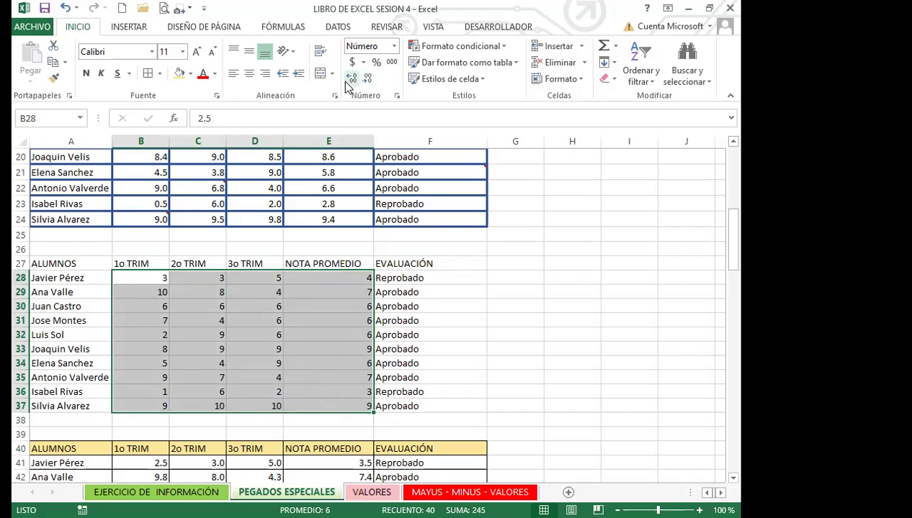
pyautogui.click(351, 79)
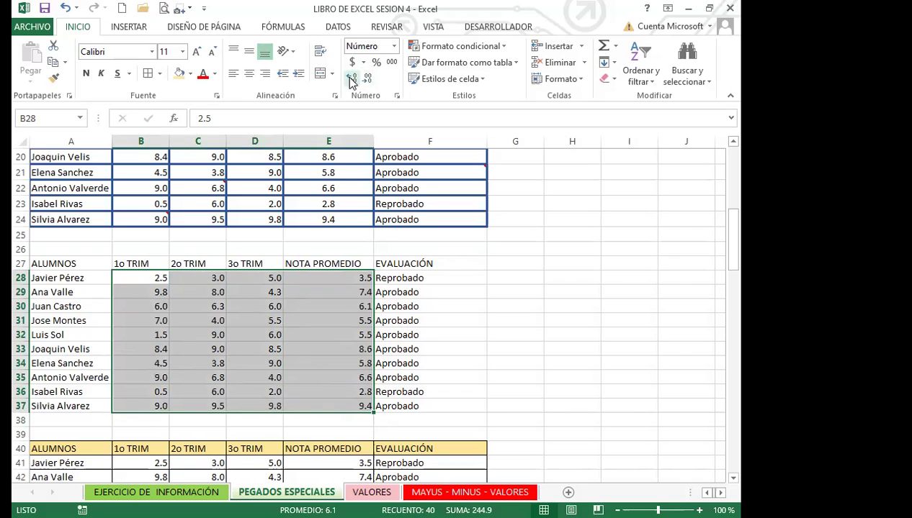
pyautogui.click(351, 79)
pyautogui.click(350, 80)
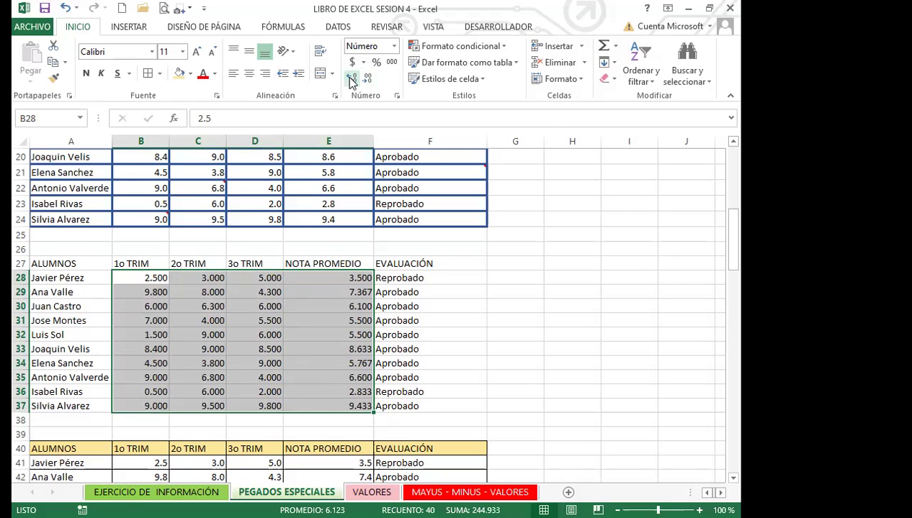
pyautogui.click(368, 78)
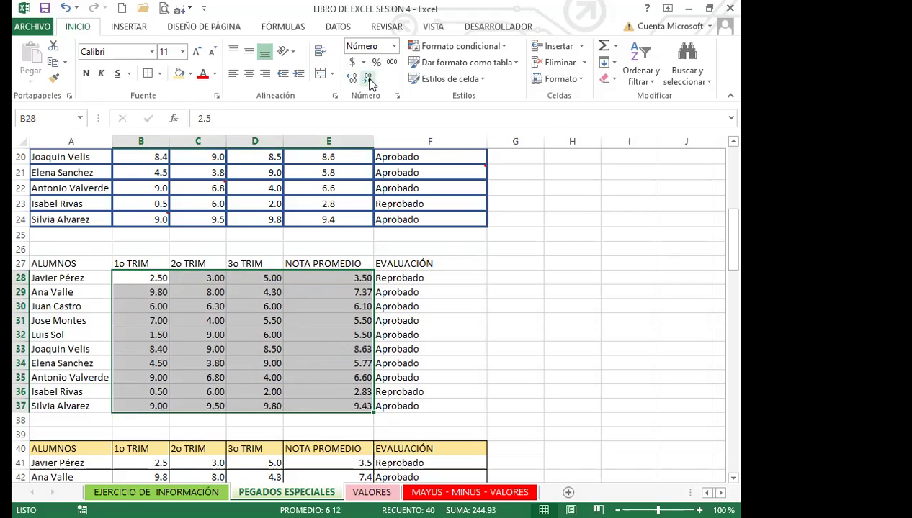
pyautogui.click(368, 79)
pyautogui.click(519, 326)
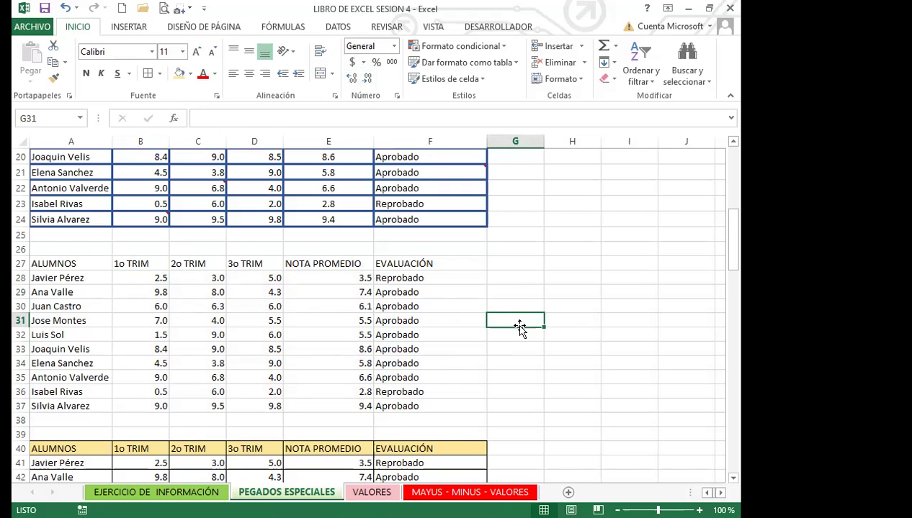
# On the VALORES sheet, increase the decimals of the practice values in D26 to D31 to two places
pyautogui.hotkey('ctrl', 'pagedown')
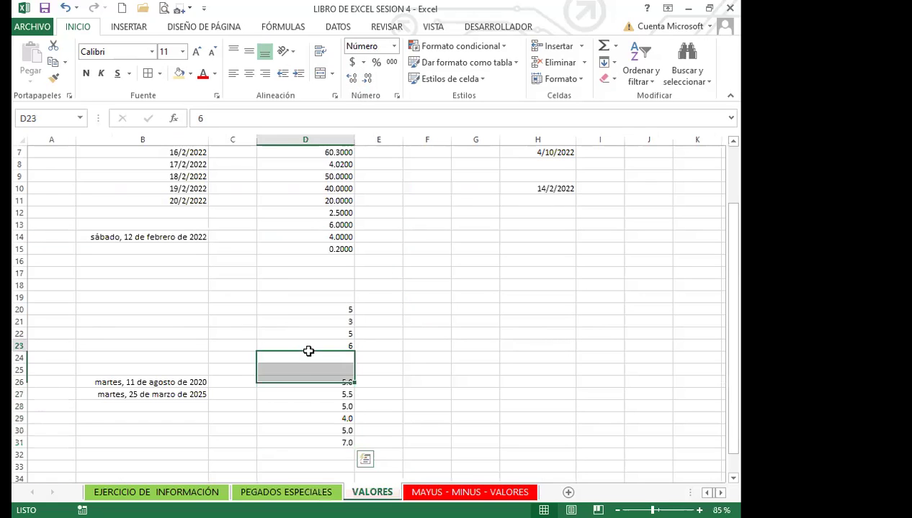
pyautogui.moveTo(307, 385); pyautogui.dragTo(311, 442)
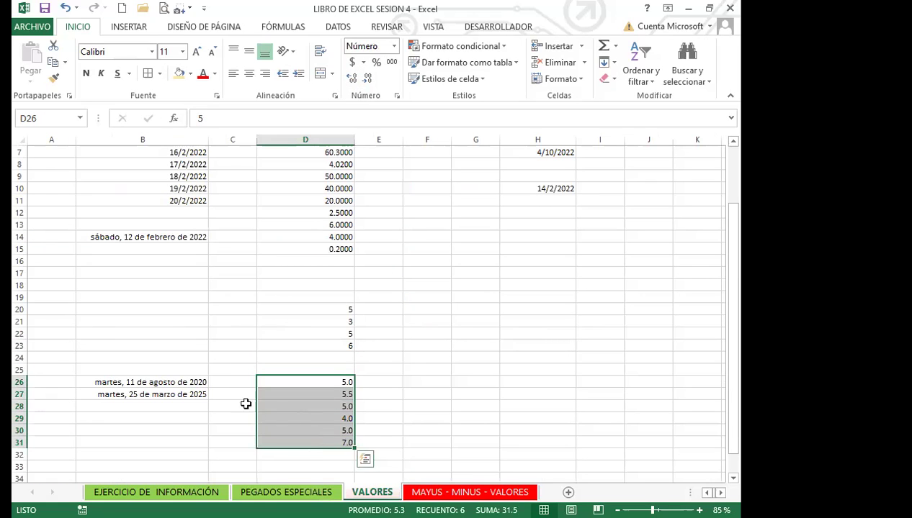
pyautogui.click(349, 77)
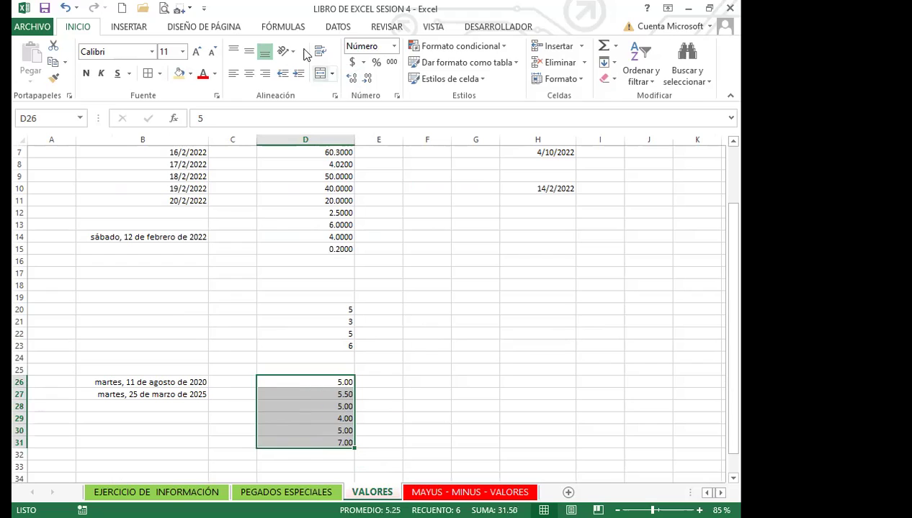
pyautogui.click(294, 356)
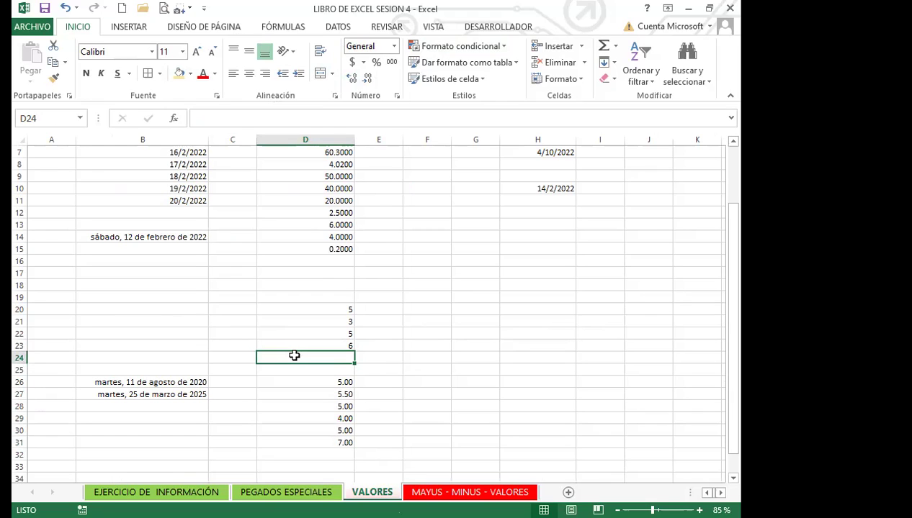
# Copy the two-decimal format of D26 onto the values in D20 to D23 with Format Painter
pyautogui.moveTo(307, 310); pyautogui.dragTo(308, 342)
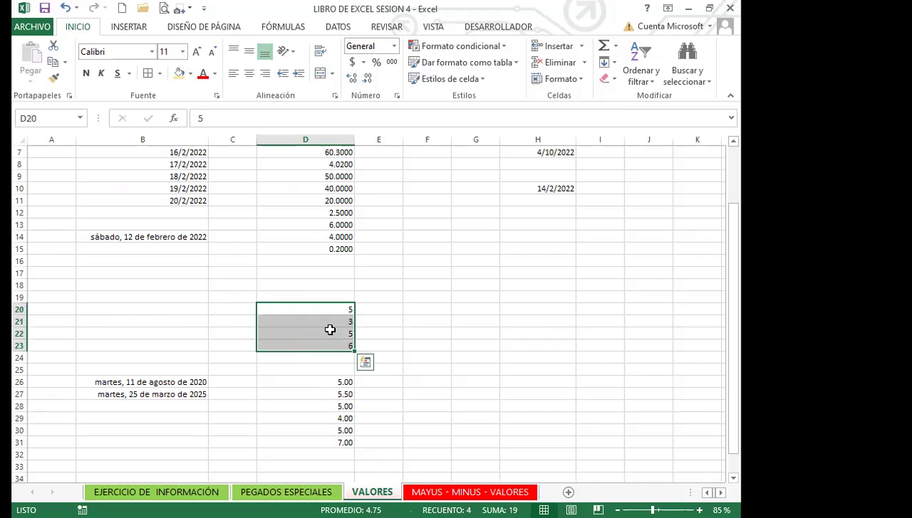
pyautogui.click(325, 382)
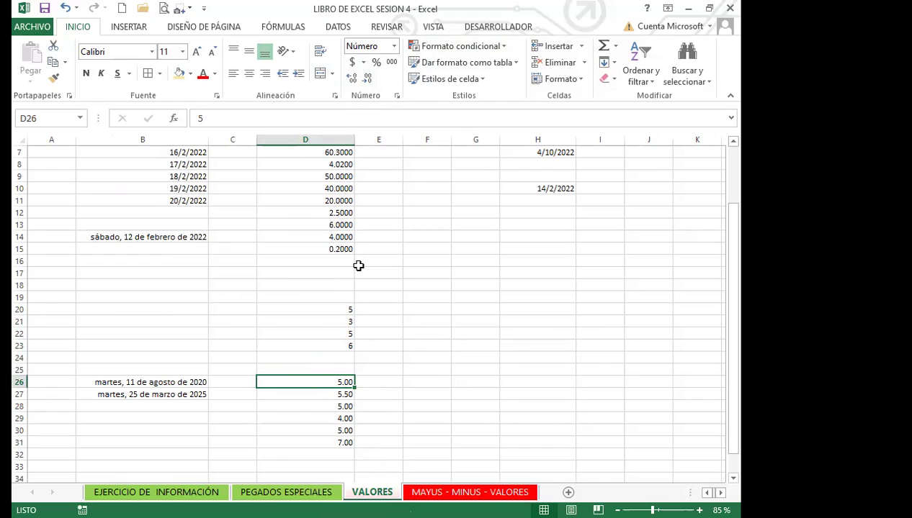
pyautogui.click(56, 82)
pyautogui.moveTo(306, 308); pyautogui.dragTo(300, 343)
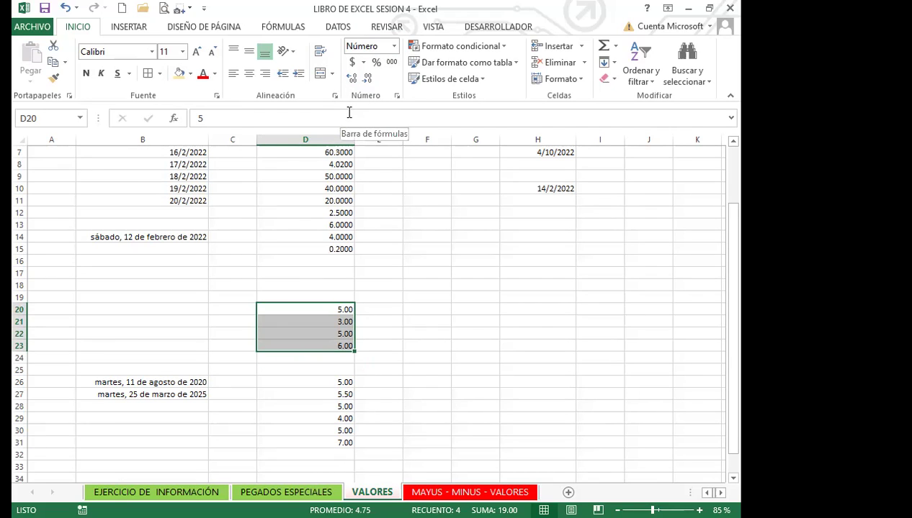
# Copy the four-decimal format of D14 onto the values in D20 to D23 with Format Painter
pyautogui.click(315, 238)
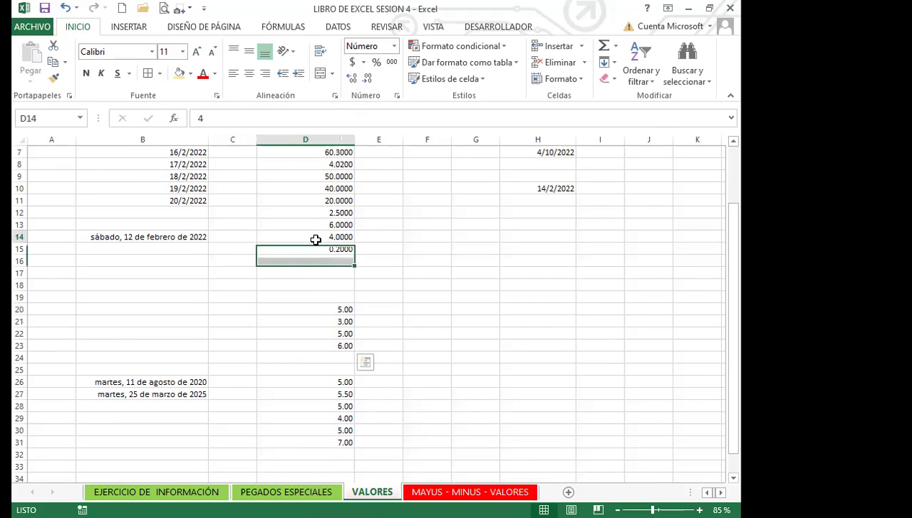
pyautogui.click(54, 77)
pyautogui.moveTo(311, 307); pyautogui.dragTo(306, 340)
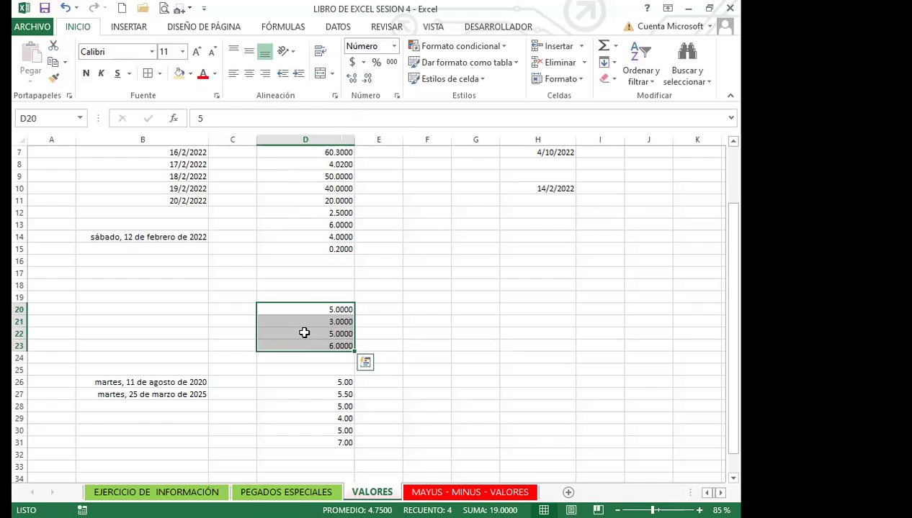
# Enter 30% and 40% in cells F8 and F9 of the % column
pyautogui.scroll(2, 305, 337)
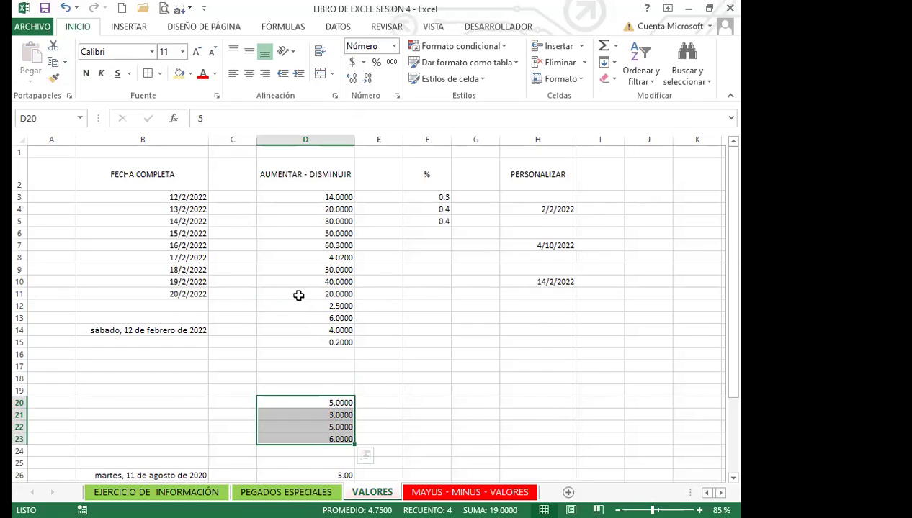
pyautogui.click(434, 254)
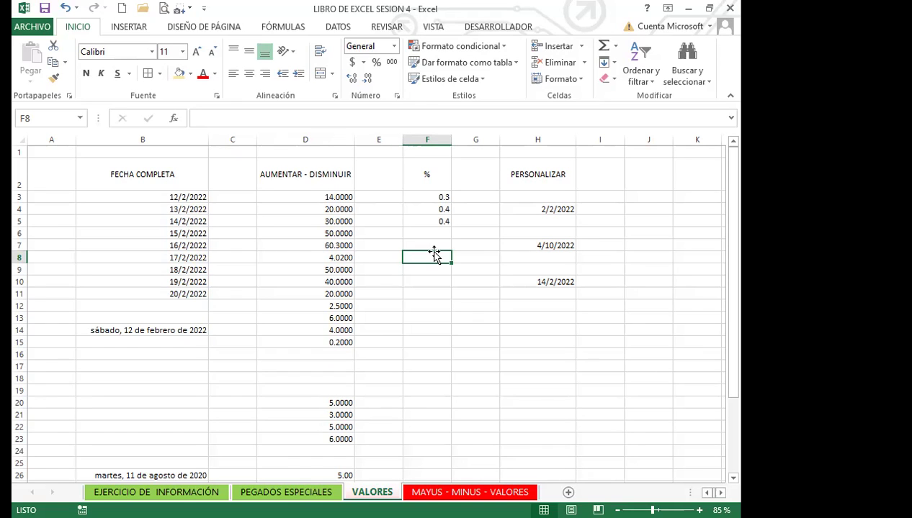
pyautogui.write('3')
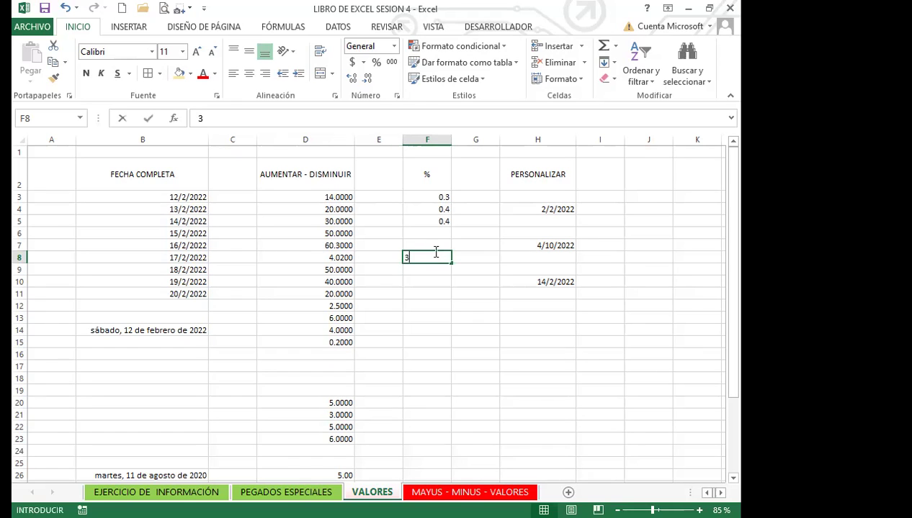
pyautogui.write('0%')
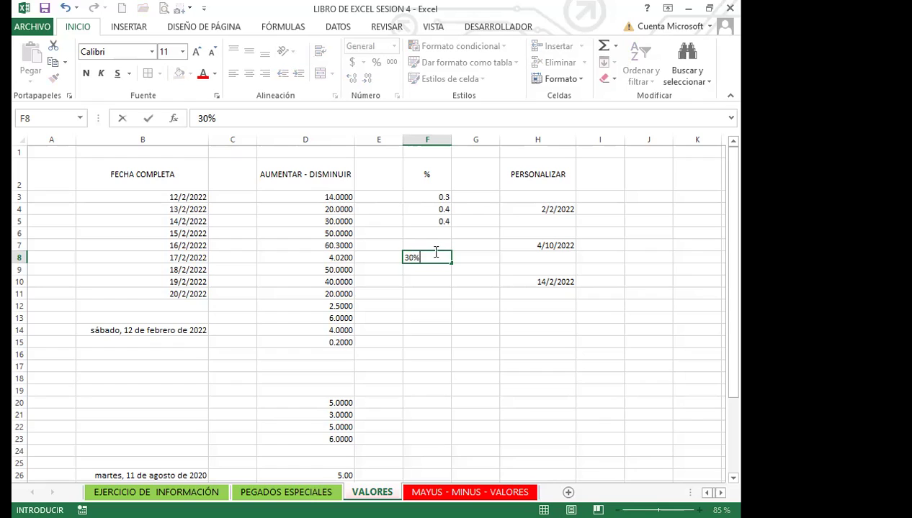
pyautogui.press('Return')
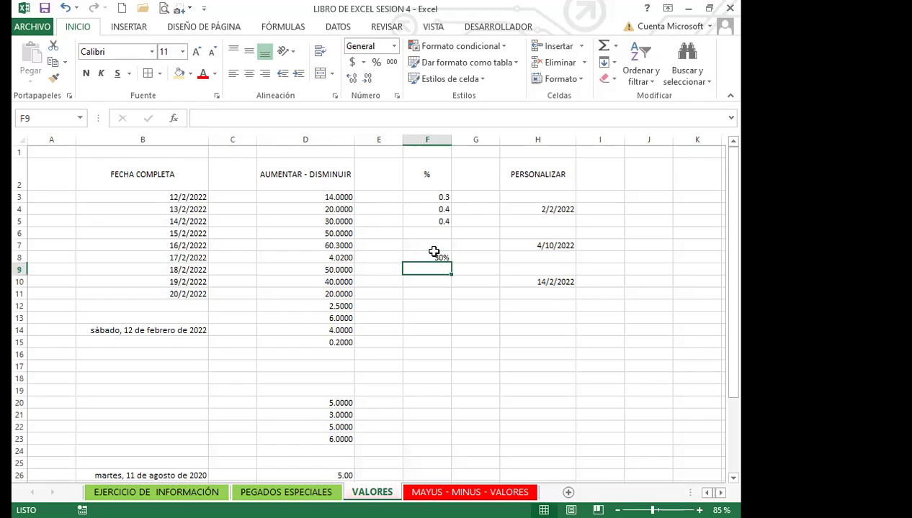
pyautogui.write('40%')
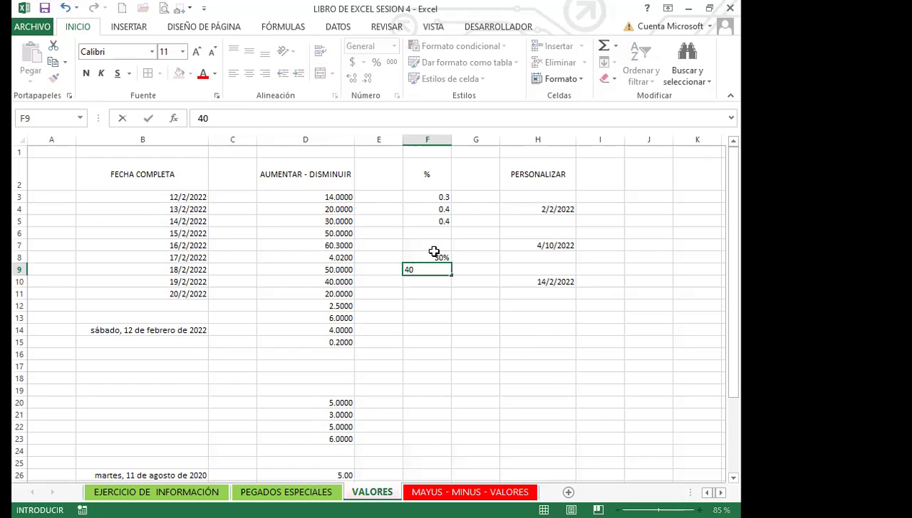
pyautogui.press('Return')
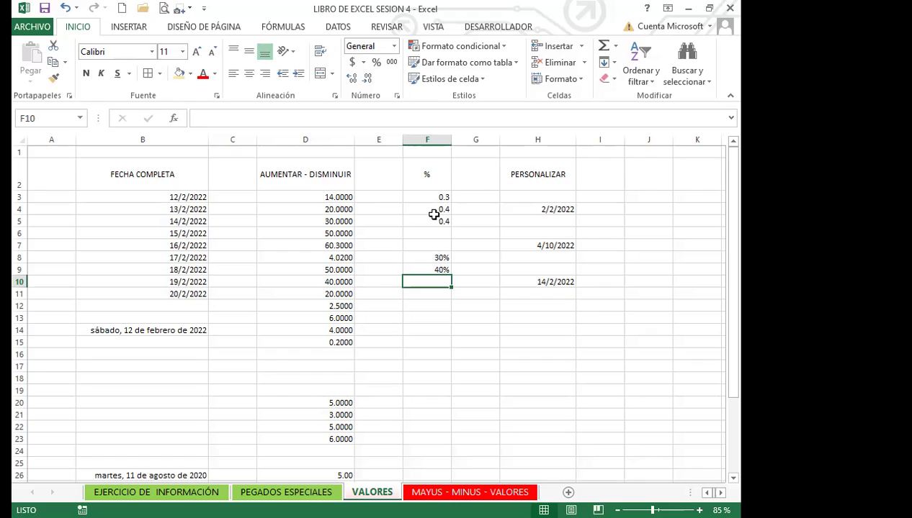
# Apply the percentage format to the decimal values in F3 to F5, using the percentages in F8 and F9 for comparison
pyautogui.click(423, 258)
pyautogui.moveTo(424, 266); pyautogui.dragTo(424, 273)
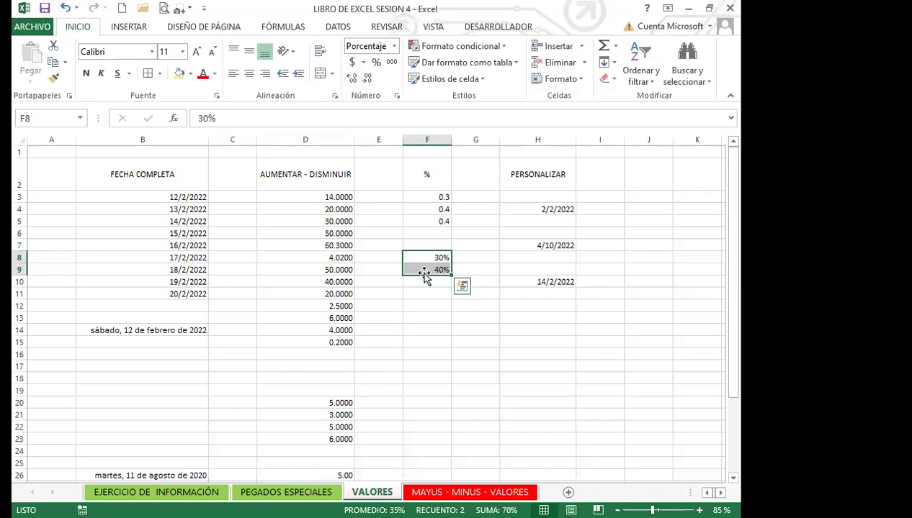
pyautogui.moveTo(426, 197); pyautogui.dragTo(426, 223)
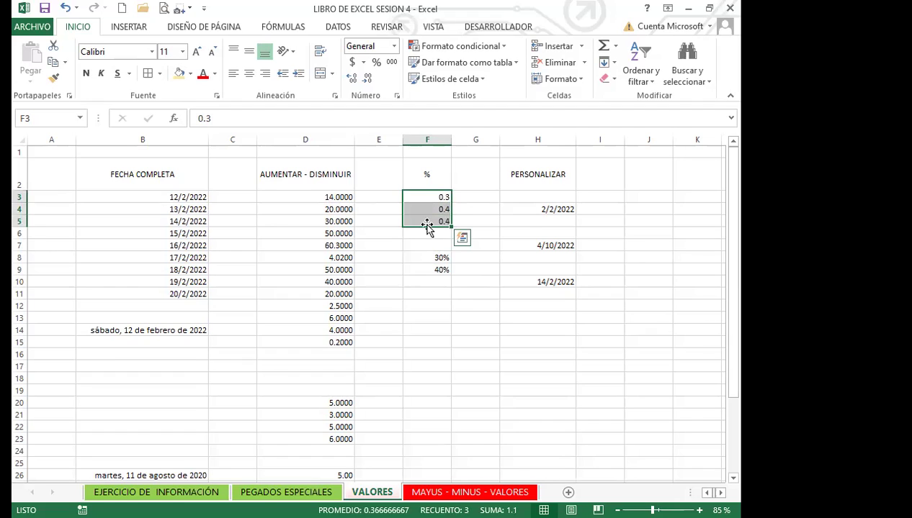
pyautogui.click(375, 63)
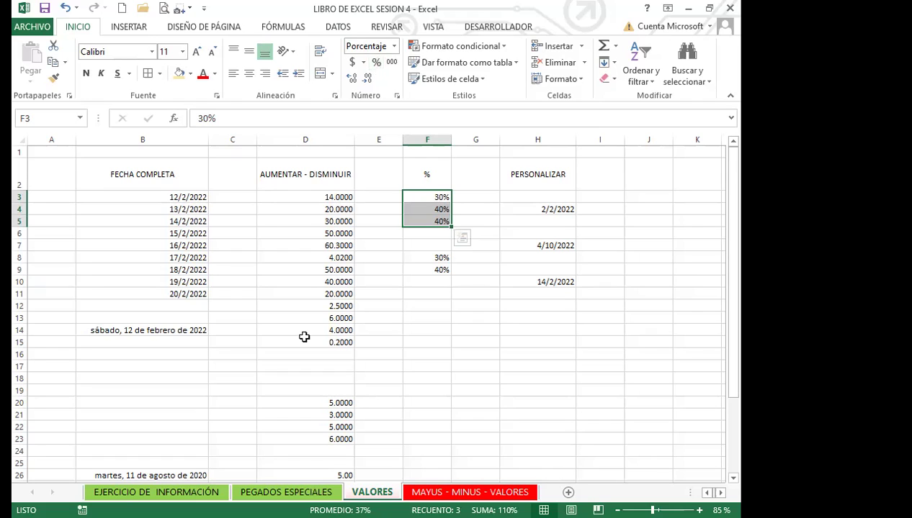
# Apply the accounting number format with the $ symbol to the values in D20 to D23
pyautogui.scroll(-1, 296, 261)
pyautogui.click(300, 247)
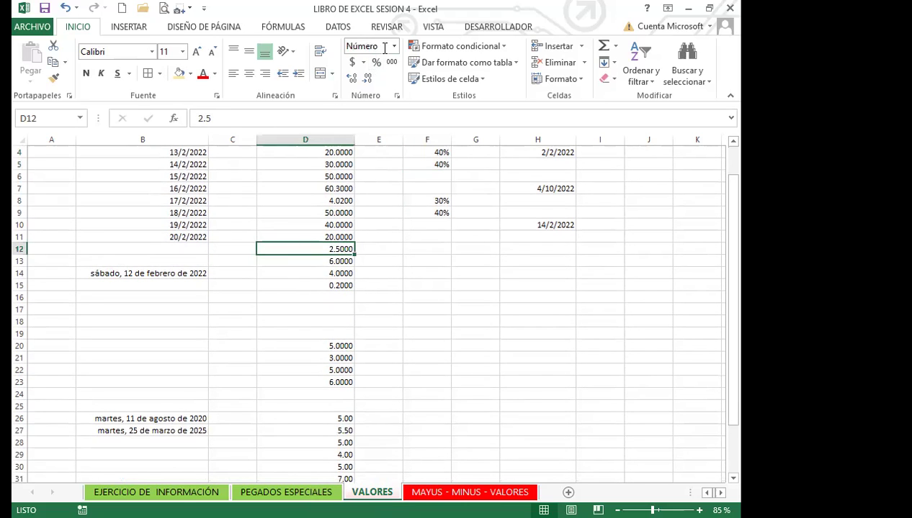
pyautogui.click(314, 343)
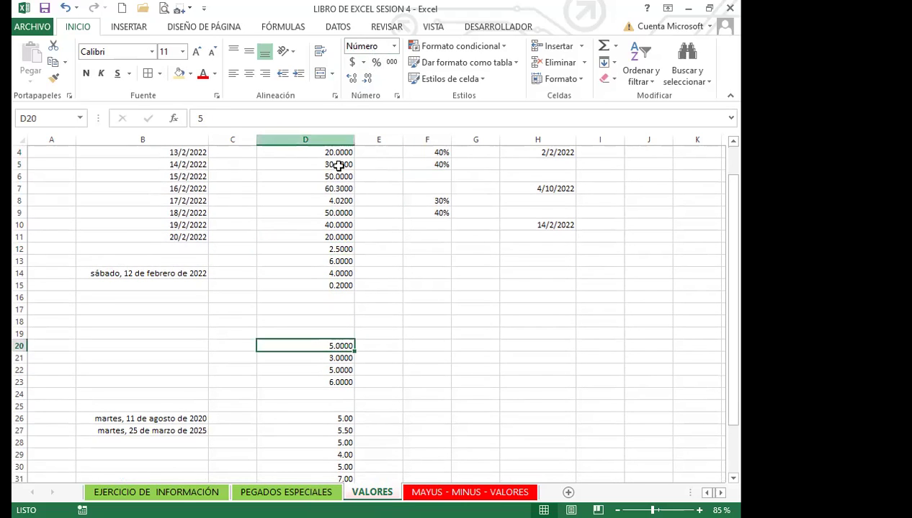
pyautogui.click(332, 236)
pyautogui.click(336, 346)
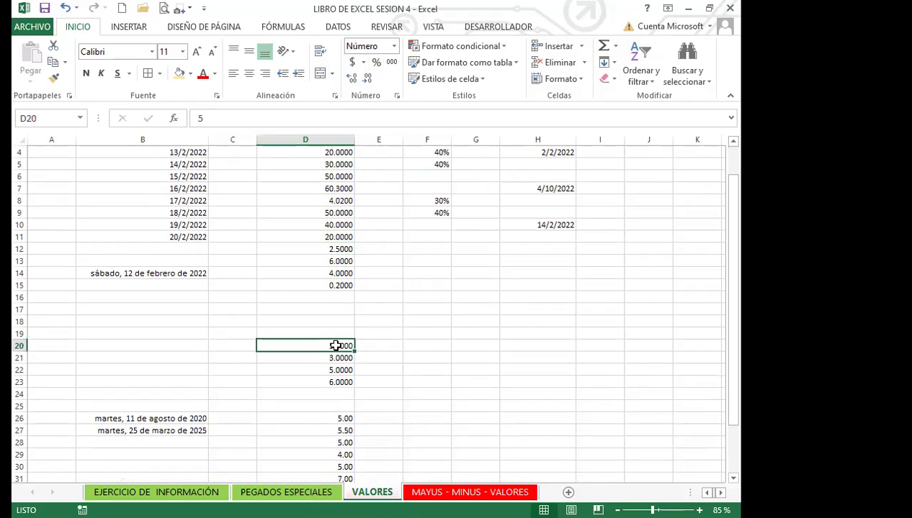
pyautogui.moveTo(309, 344); pyautogui.dragTo(300, 381)
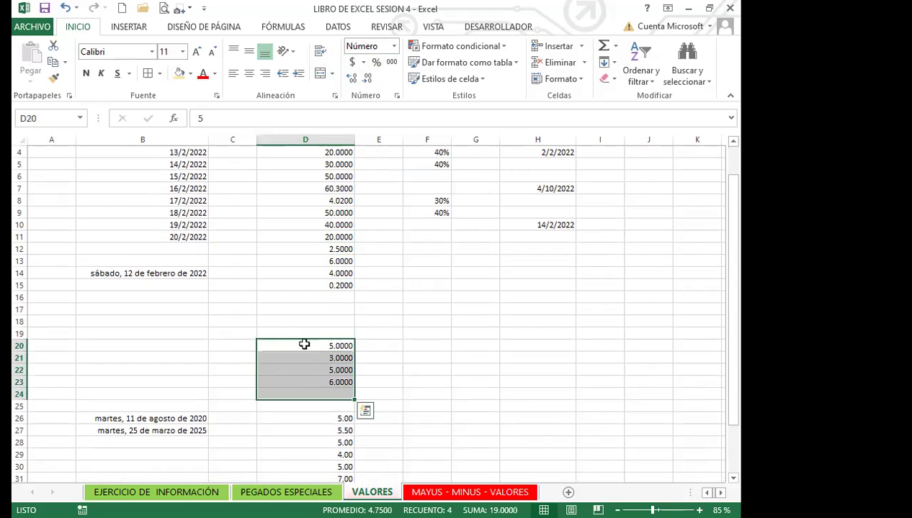
pyautogui.moveTo(303, 342); pyautogui.dragTo(301, 378)
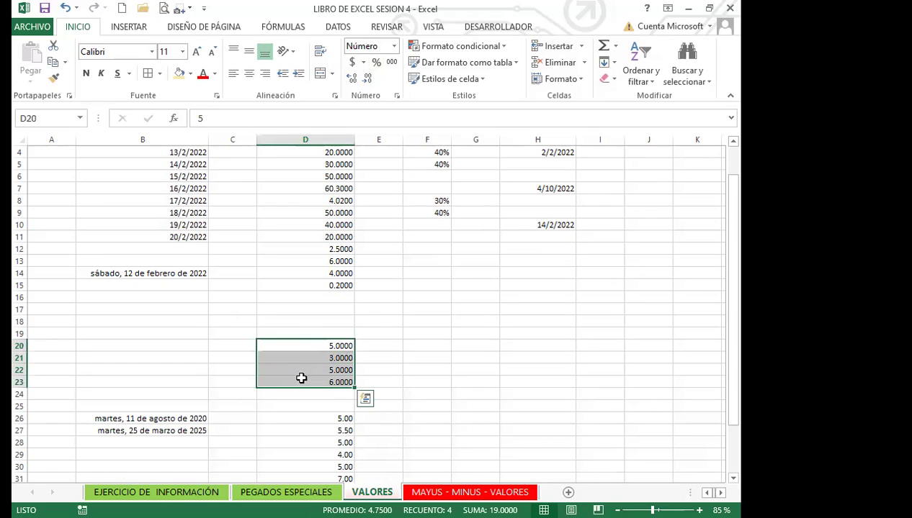
pyautogui.click(353, 63)
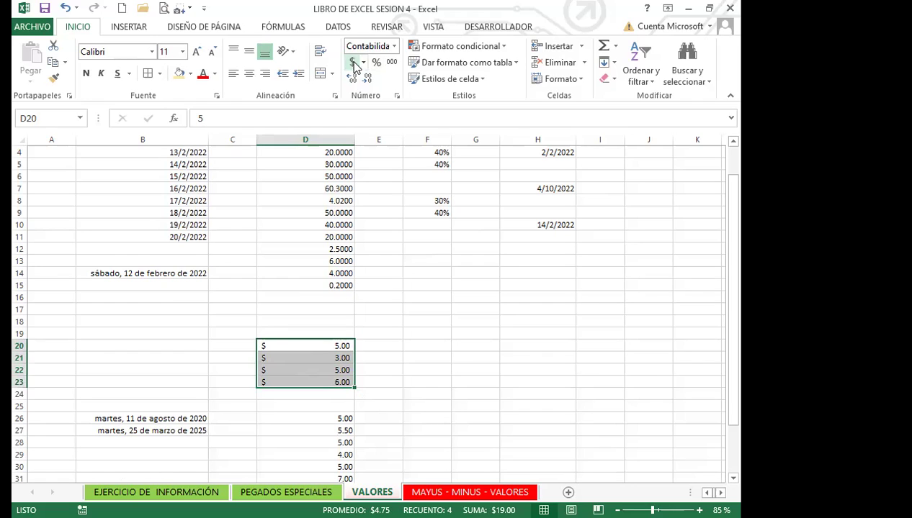
# Enter $4.00 with its dollar sign directly in cell E20, beside the accounting values
pyautogui.click(379, 345)
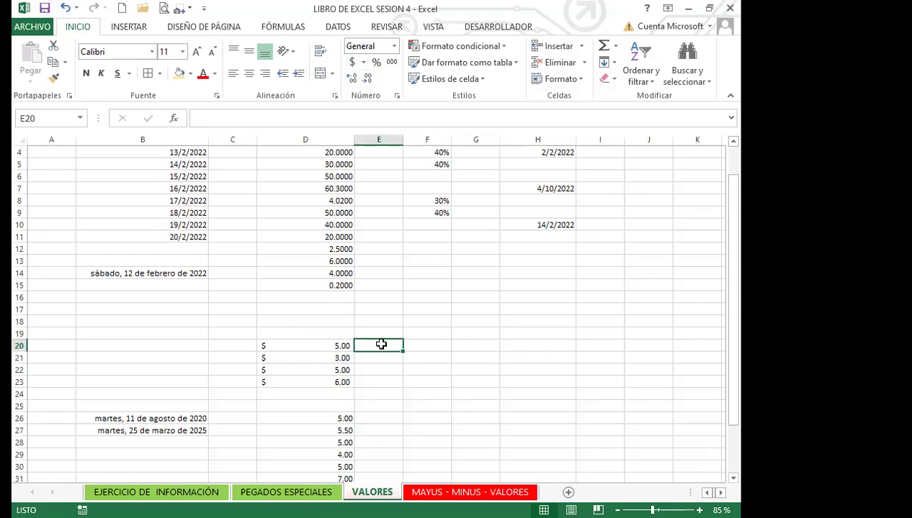
pyautogui.write('$')
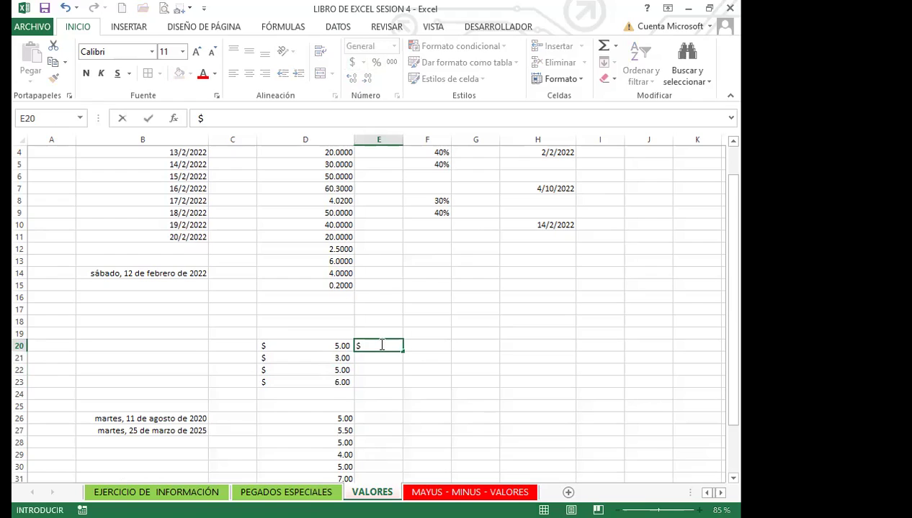
pyautogui.write('4.0')
pyautogui.press('Return')
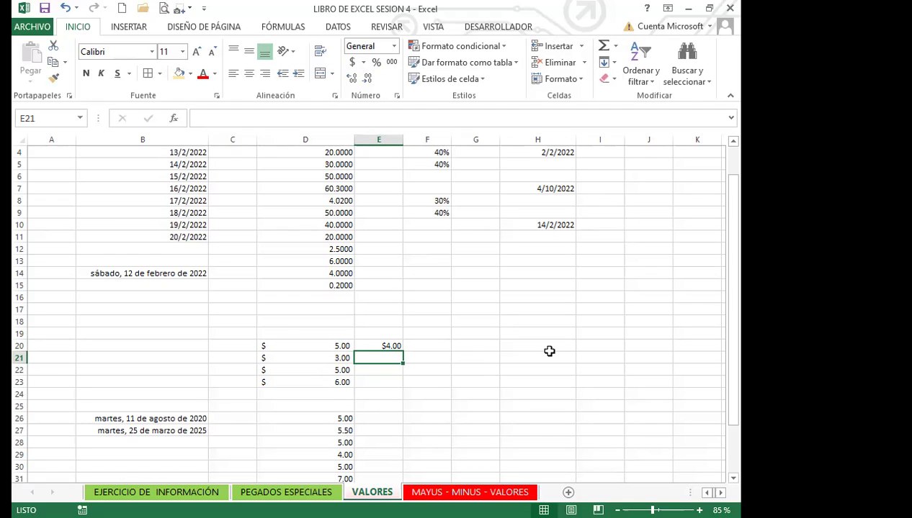
# Compare the number format of the hand-entered amount in E20 with the accounting format of D20 to D23
pyautogui.click(369, 344)
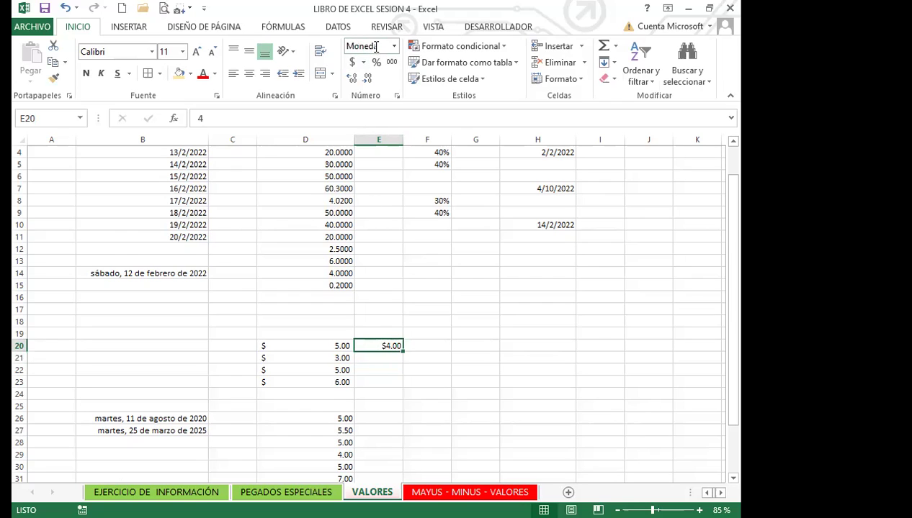
pyautogui.click(303, 345)
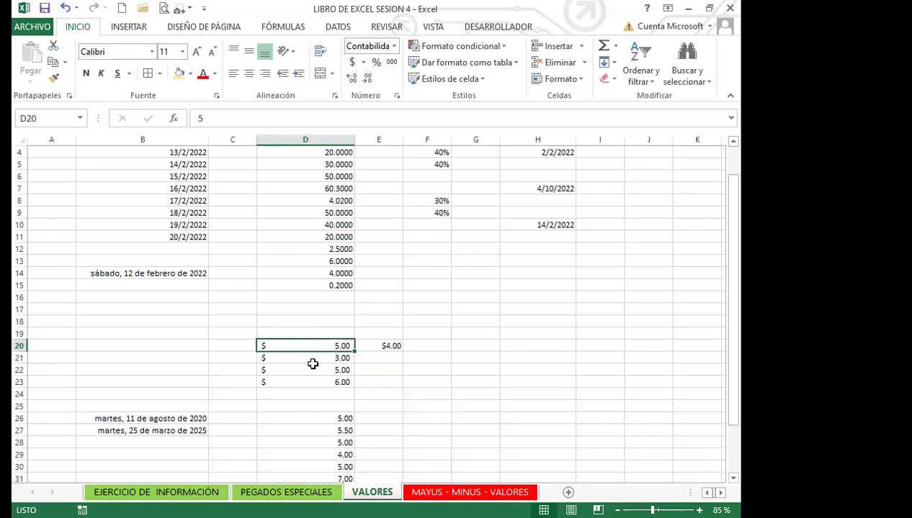
pyautogui.click(375, 346)
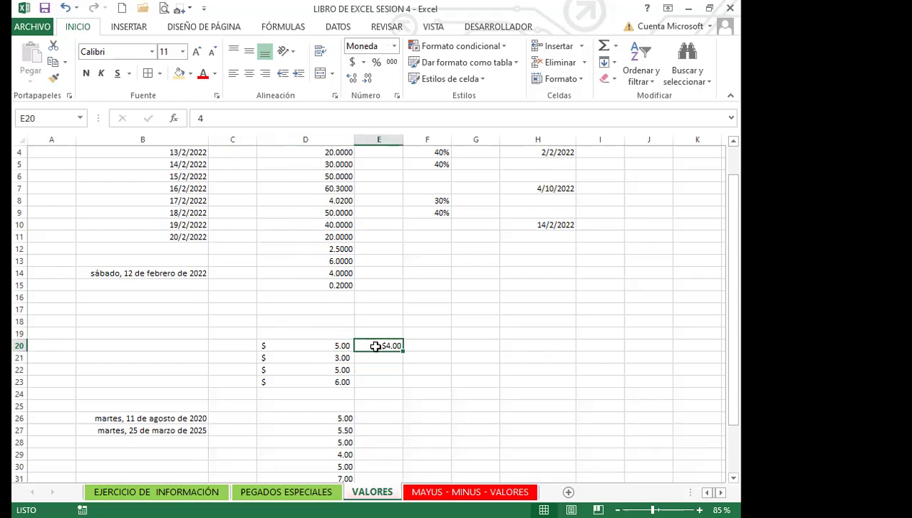
pyautogui.click(296, 346)
pyautogui.click(374, 346)
pyautogui.click(309, 346)
pyautogui.click(373, 346)
pyautogui.click(309, 348)
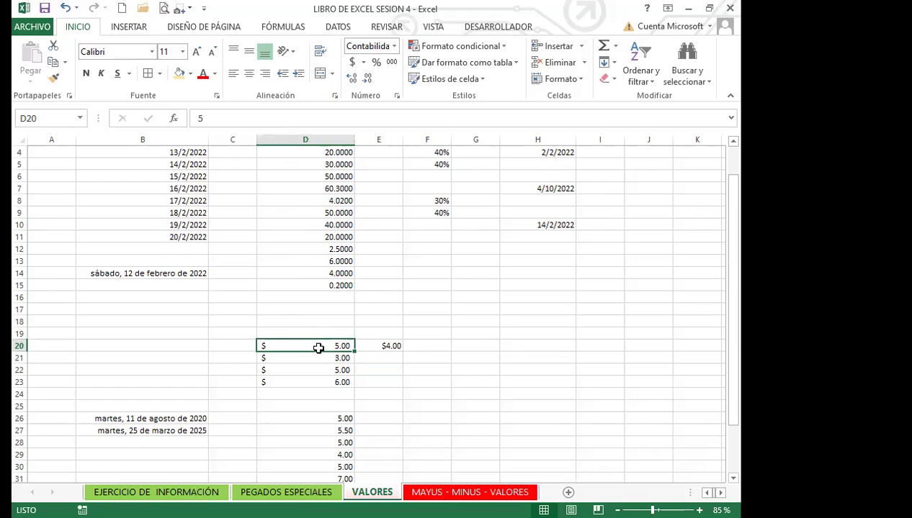
pyautogui.moveTo(318, 347); pyautogui.dragTo(317, 381)
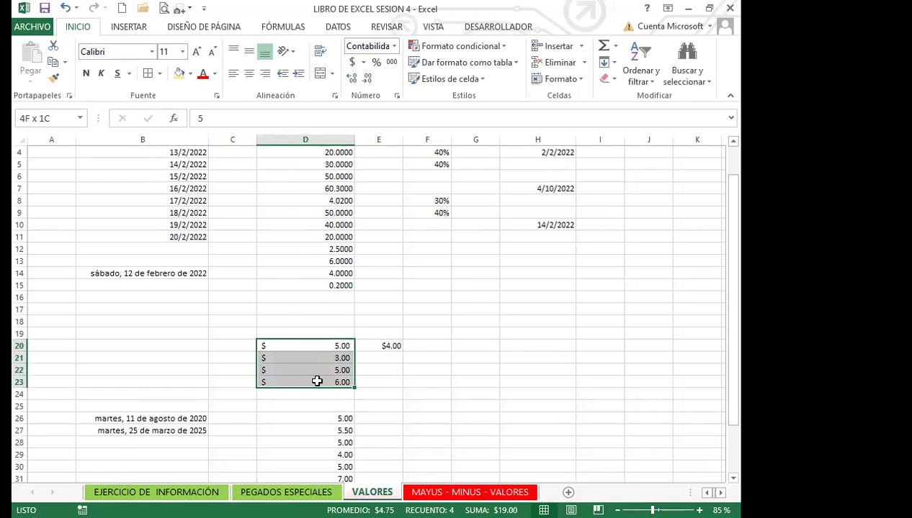
# Try to add the $ symbol by hand to the value in D26
pyautogui.click(386, 359)
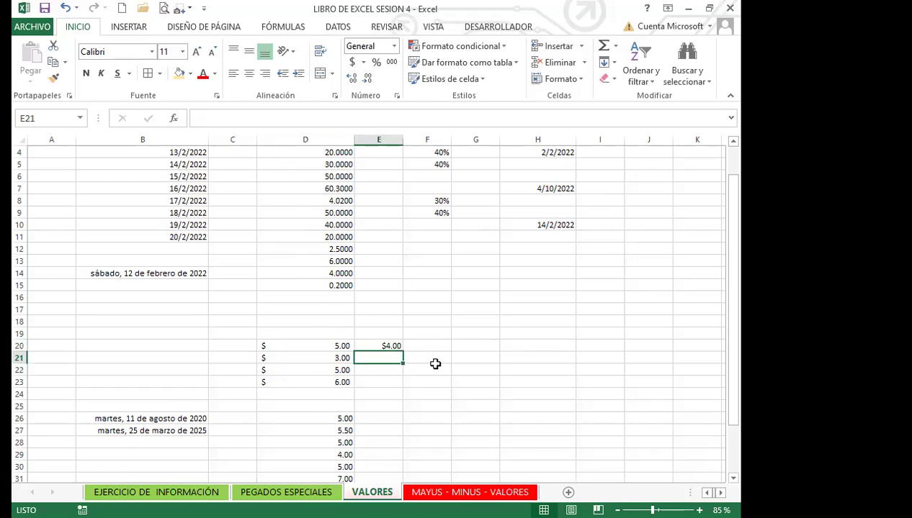
pyautogui.scroll(-3, 395, 353)
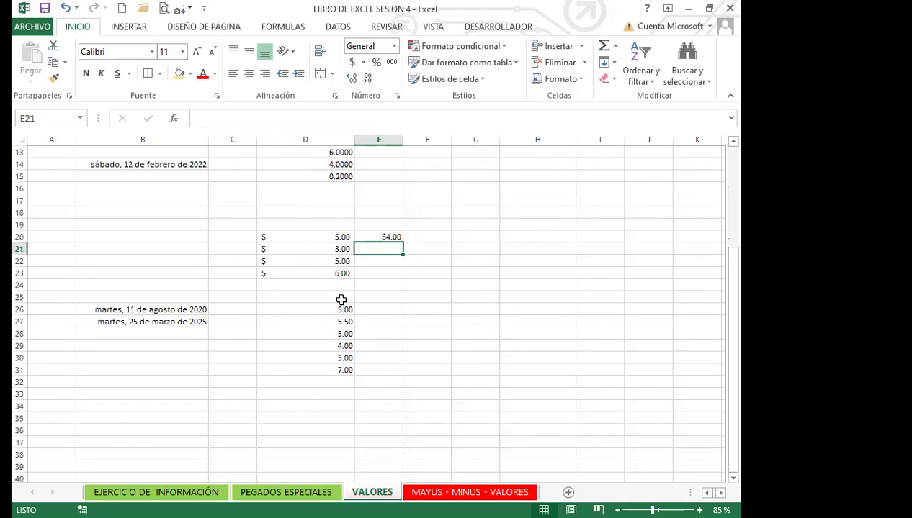
pyautogui.moveTo(314, 310); pyautogui.dragTo(317, 373)
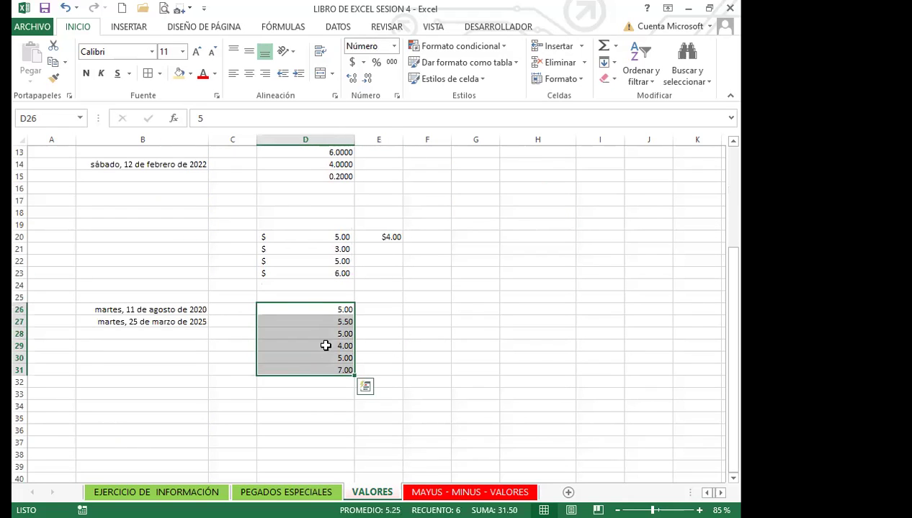
pyautogui.doubleClick(337, 309)
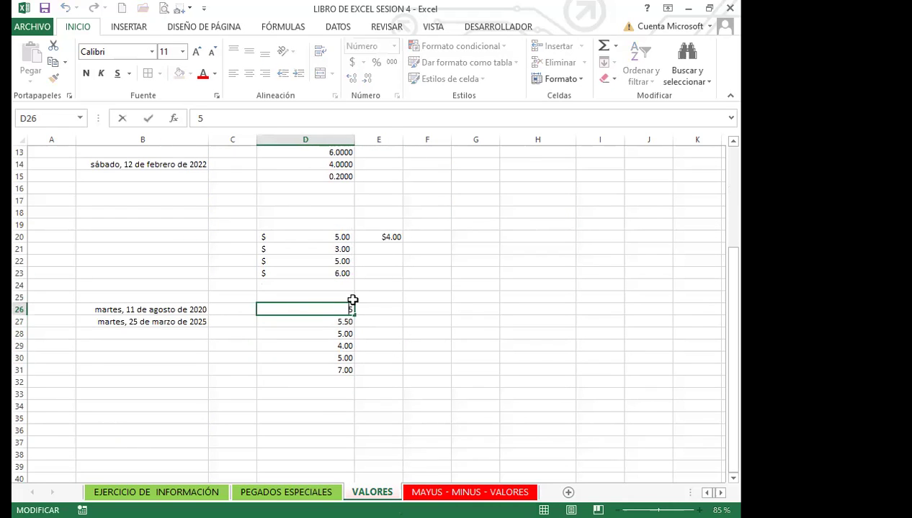
pyautogui.write('0')
pyautogui.press('Return')
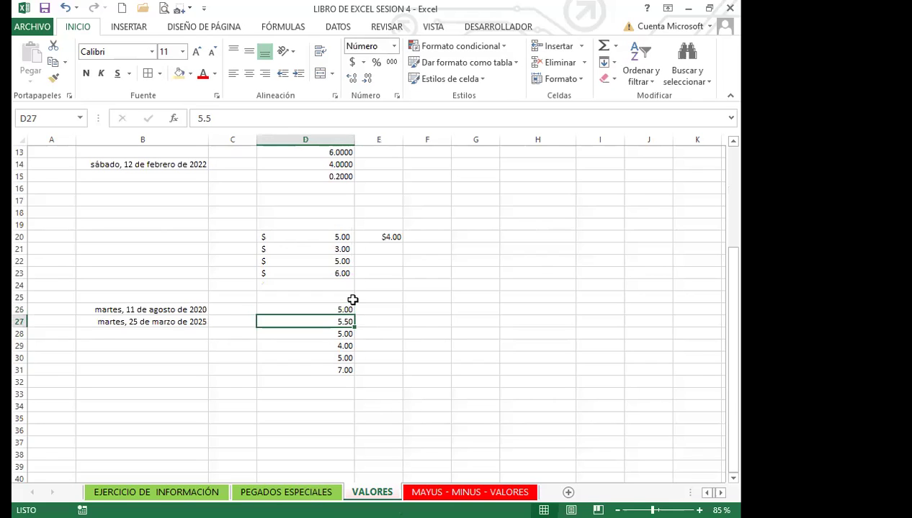
pyautogui.doubleClick(334, 310)
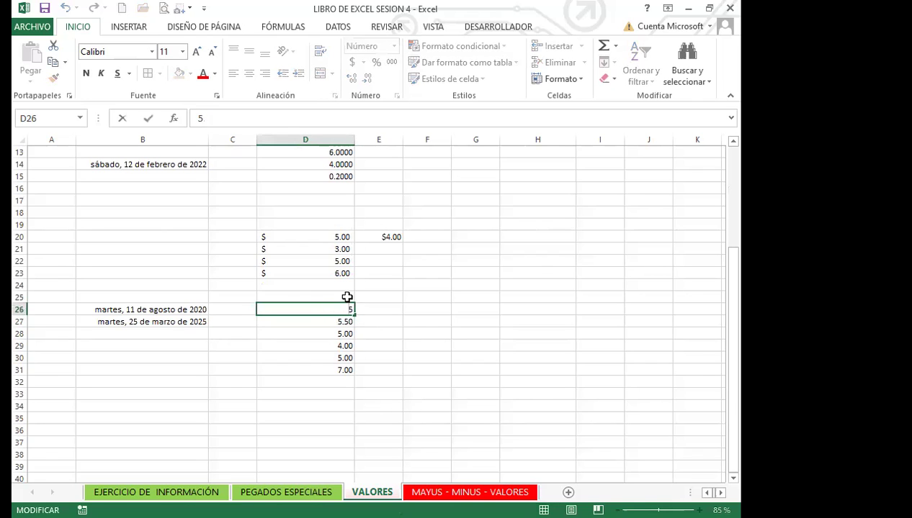
pyautogui.write('$')
pyautogui.press('Return')
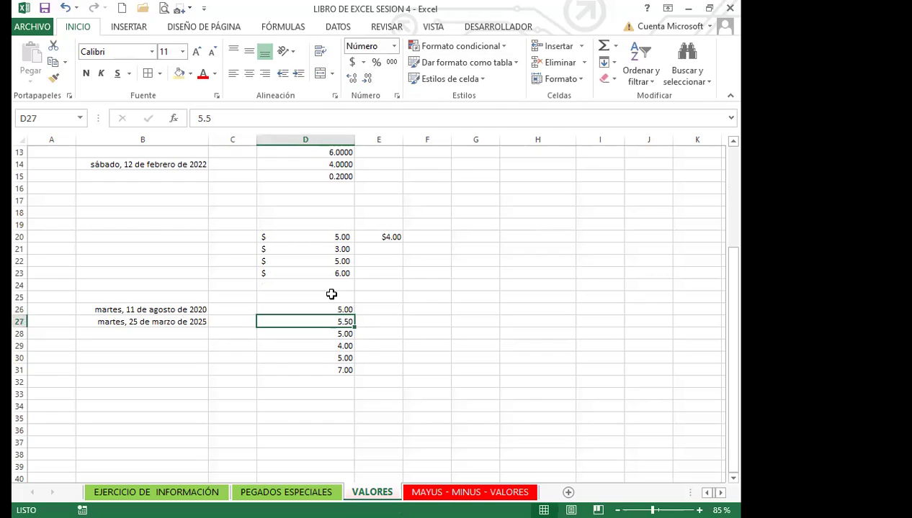
# Copy the accounting format of D20 onto the values in D26 to D31 with Format Painter
pyautogui.click(322, 233)
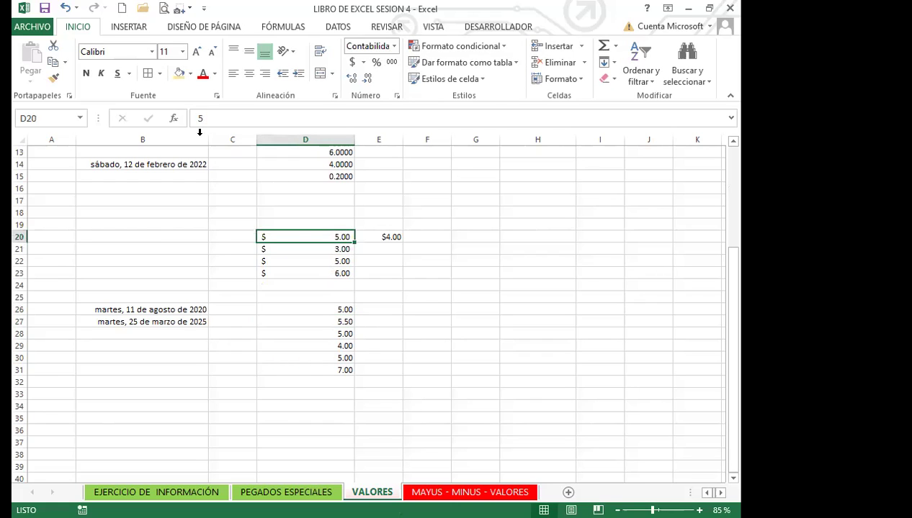
pyautogui.click(53, 78)
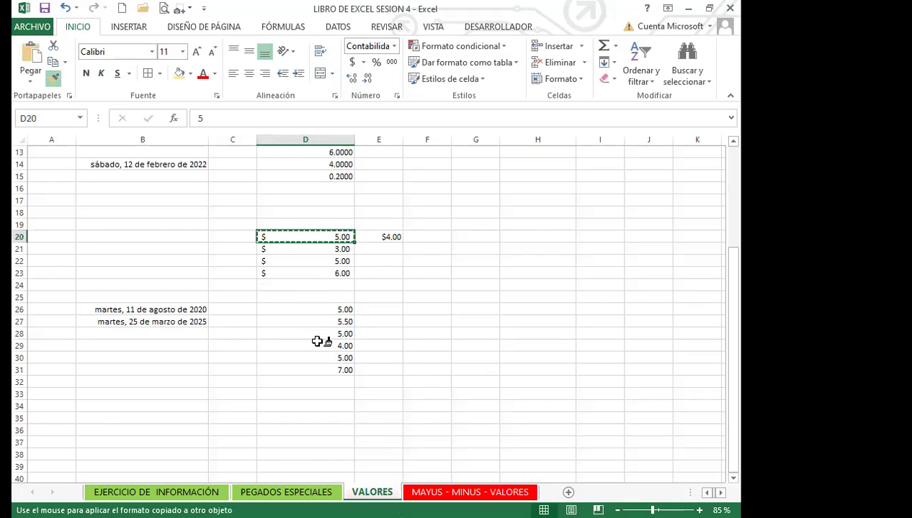
pyautogui.moveTo(316, 309); pyautogui.dragTo(316, 367)
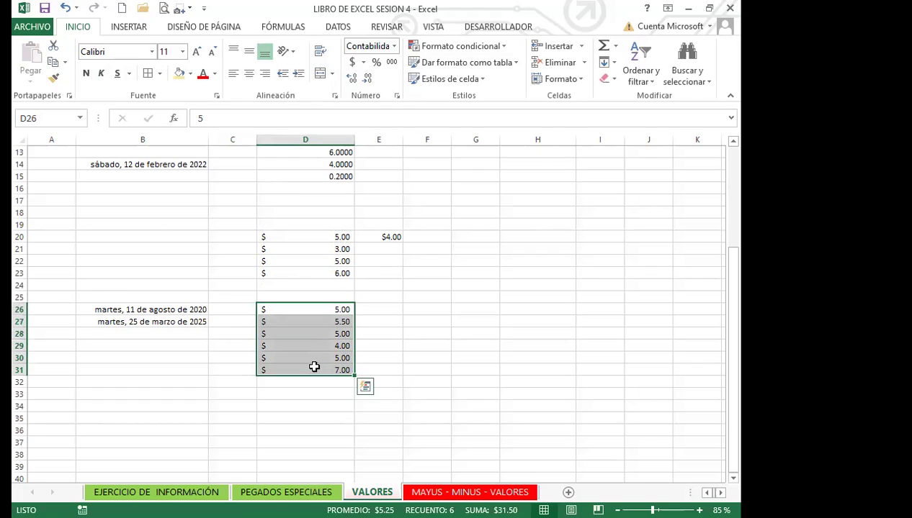
# Copy the accounting format of D23 onto cell E20 with Format Painter
pyautogui.click(304, 272)
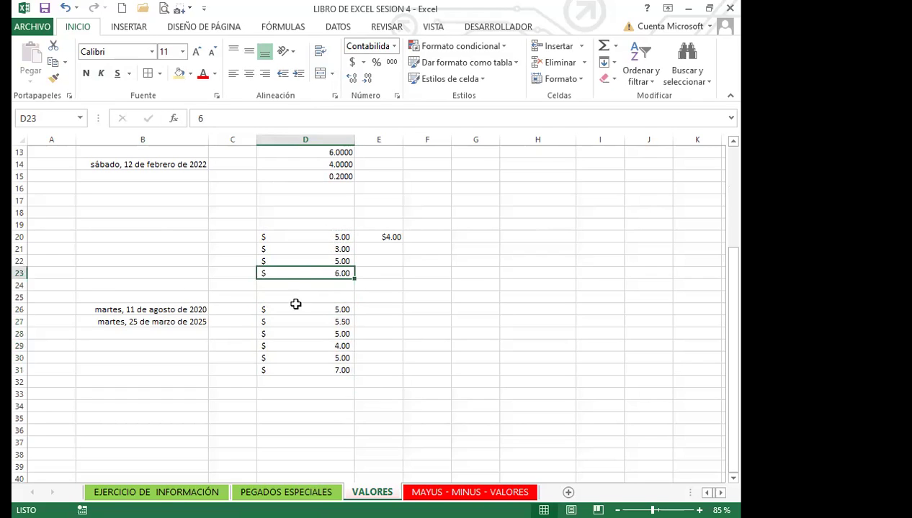
pyautogui.click(53, 78)
pyautogui.click(378, 236)
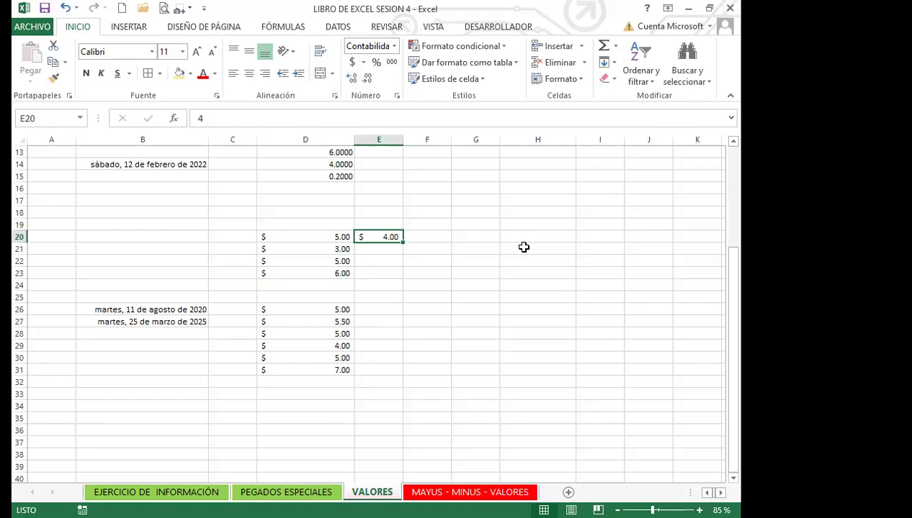
# Examine the available accounting currencies and the additional symbols for D26 to D31, leaving without applying any
pyautogui.moveTo(303, 311); pyautogui.dragTo(299, 370)
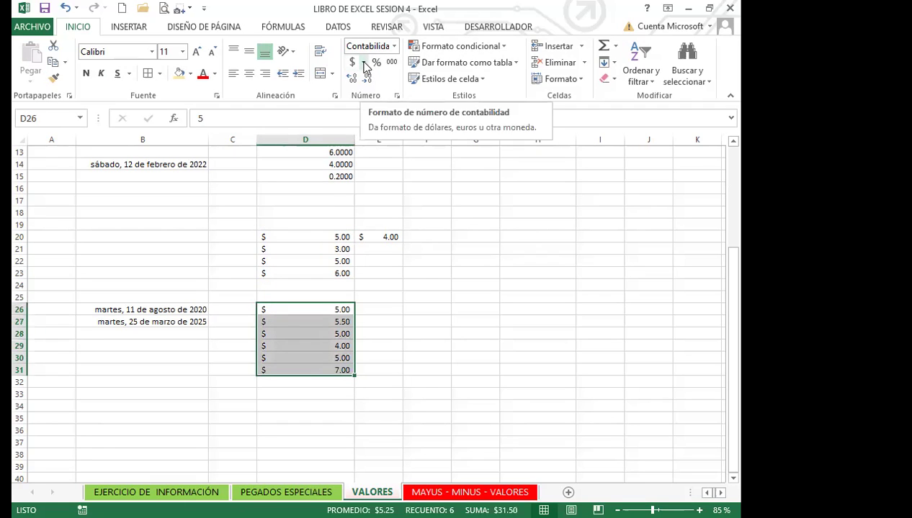
pyautogui.click(364, 64)
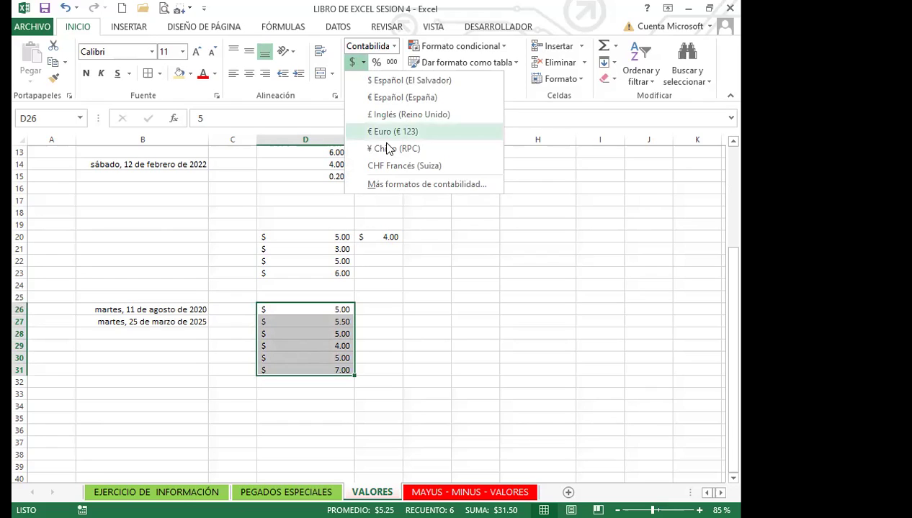
pyautogui.click(407, 186)
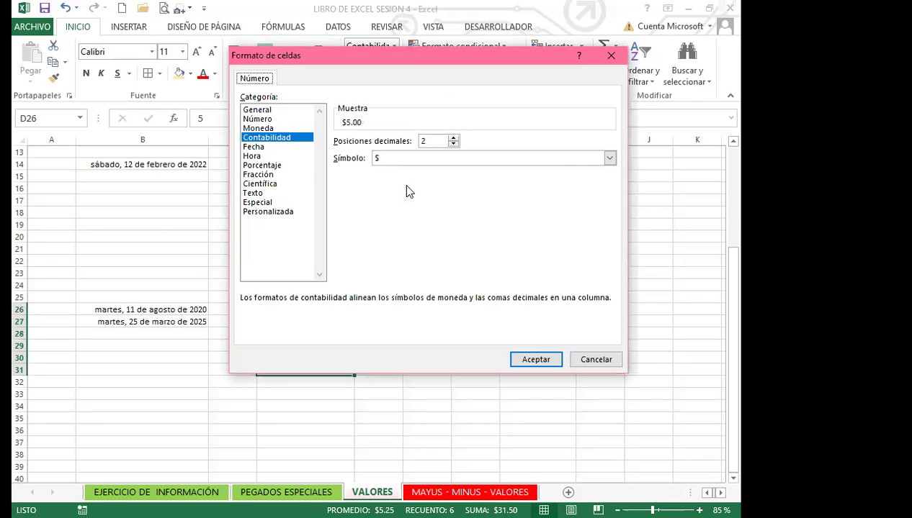
pyautogui.click(609, 159)
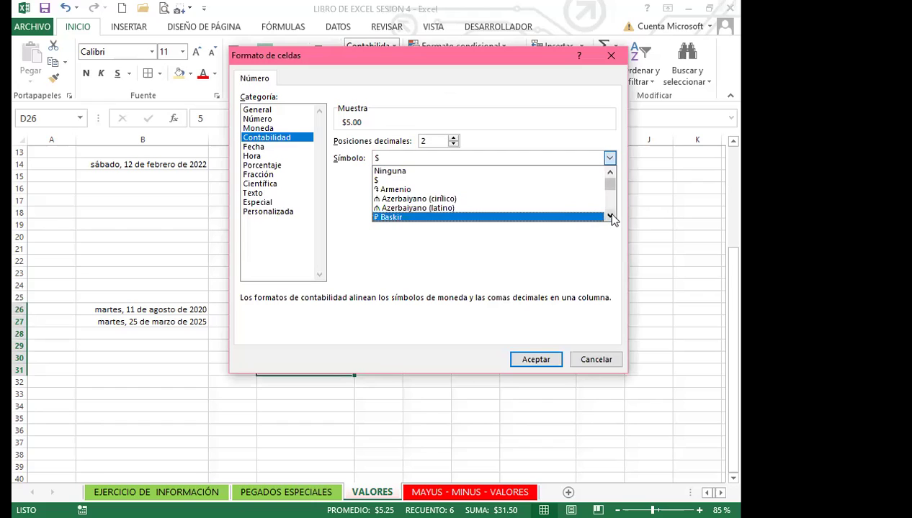
pyautogui.scroll(-4, 610, 217)
pyautogui.moveTo(610, 216); pyautogui.dragTo(611, 218)
pyautogui.click(605, 359)
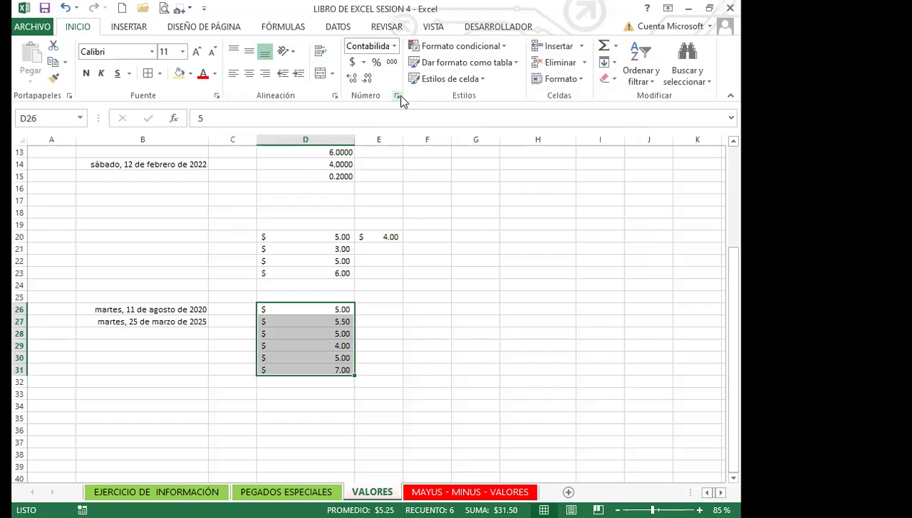
# Apply the accounting format with the ₡ Español (Costa Rica) symbol to the values in D26 to D31
pyautogui.click(397, 96)
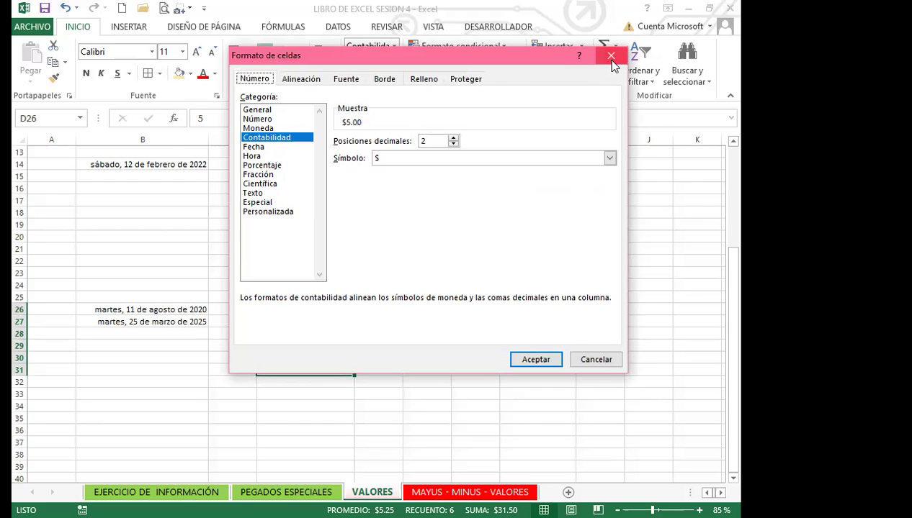
pyautogui.click(610, 56)
pyautogui.click(363, 63)
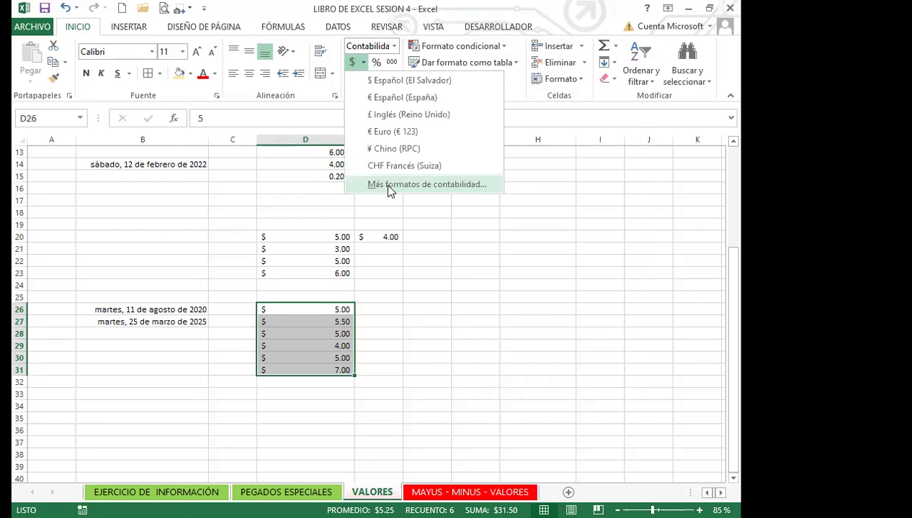
pyautogui.click(497, 185)
pyautogui.click(609, 158)
pyautogui.click(609, 216)
pyautogui.click(609, 216)
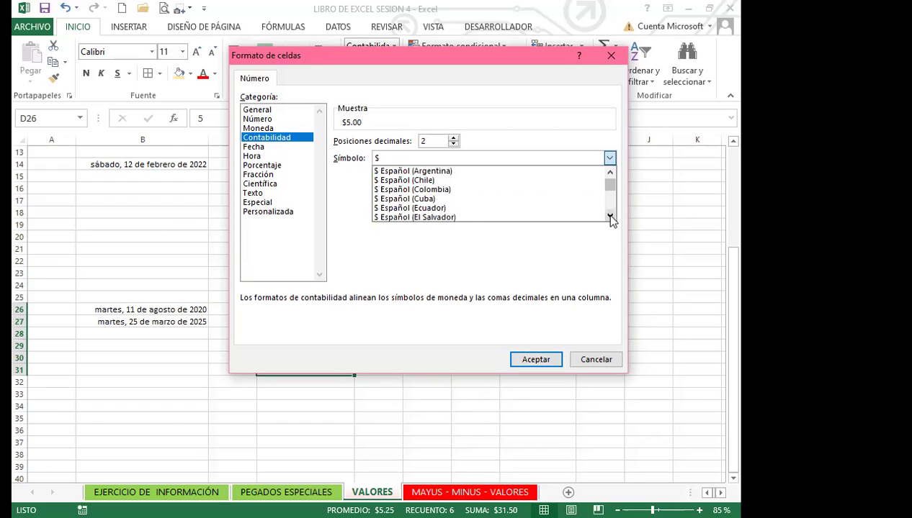
pyautogui.click(610, 216)
pyautogui.click(609, 216)
pyautogui.click(610, 216)
pyautogui.click(609, 216)
pyautogui.click(610, 216)
pyautogui.click(609, 216)
pyautogui.click(610, 216)
pyautogui.click(609, 216)
pyautogui.click(609, 216)
pyautogui.click(609, 216)
pyautogui.click(609, 216)
pyautogui.click(609, 216)
pyautogui.click(609, 216)
pyautogui.click(609, 216)
pyautogui.click(609, 216)
pyautogui.click(609, 216)
pyautogui.click(609, 216)
pyautogui.click(609, 157)
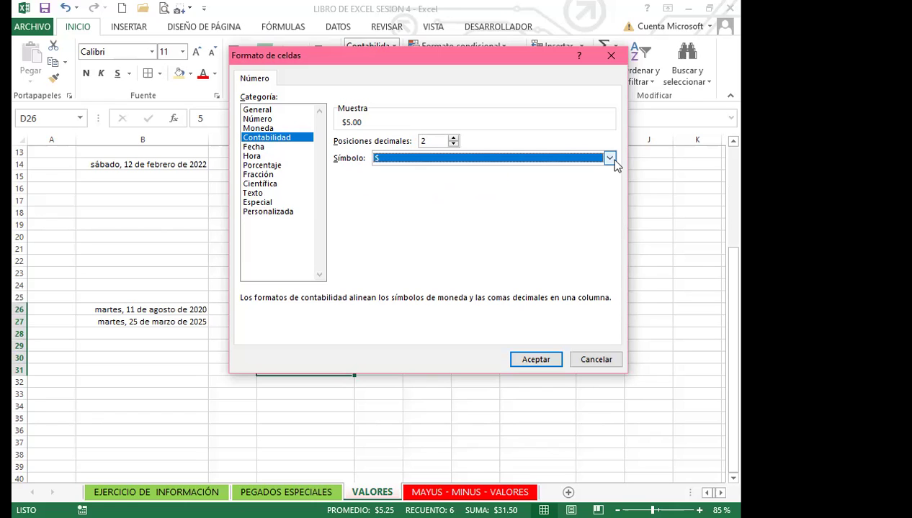
pyautogui.click(609, 158)
pyautogui.click(610, 216)
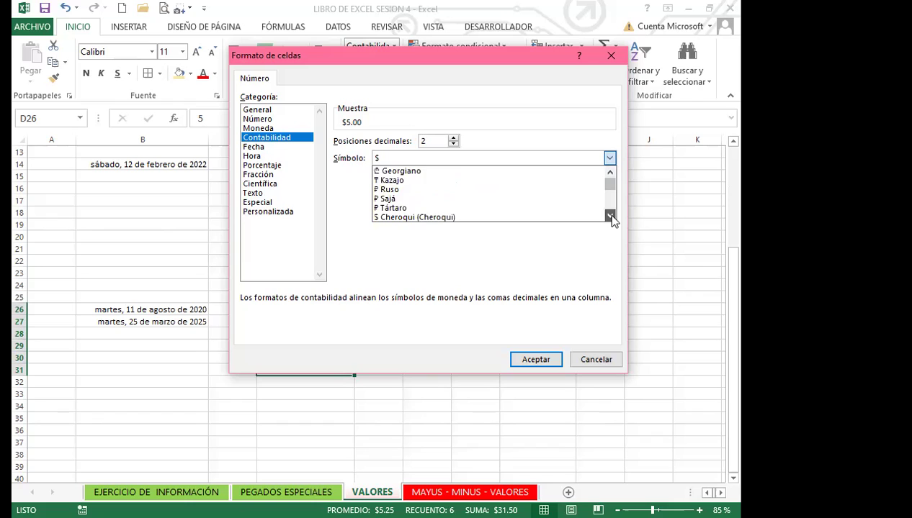
pyautogui.click(609, 216)
pyautogui.click(609, 216)
pyautogui.click(609, 216)
pyautogui.click(610, 216)
pyautogui.click(610, 216)
pyautogui.click(609, 216)
pyautogui.moveTo(610, 216); pyautogui.dragTo(610, 217)
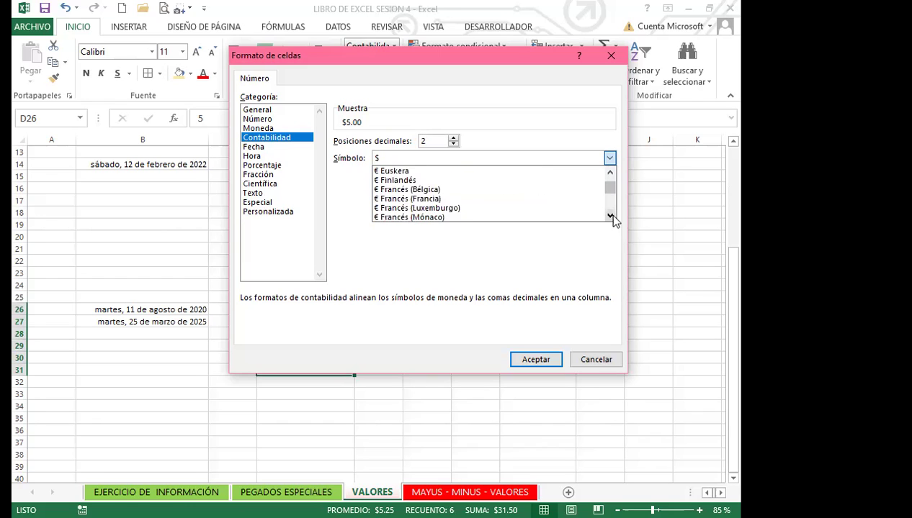
pyautogui.moveTo(615, 217); pyautogui.dragTo(614, 217)
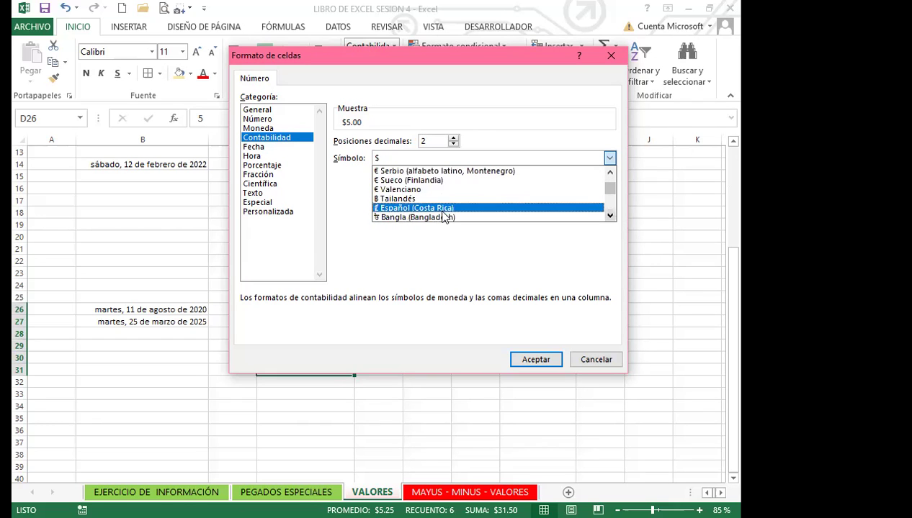
pyautogui.click(414, 259)
pyautogui.moveTo(535, 358); pyautogui.dragTo(381, 341)
pyautogui.click(381, 342)
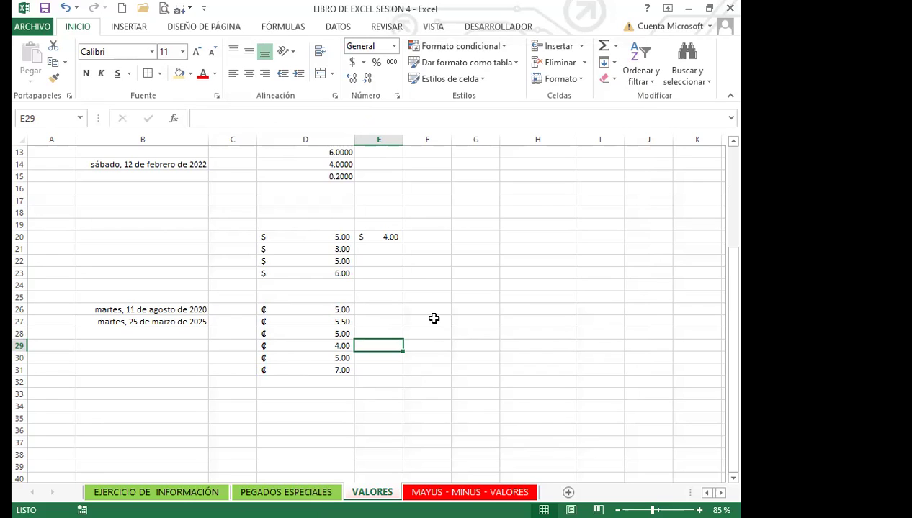
pyautogui.click(326, 369)
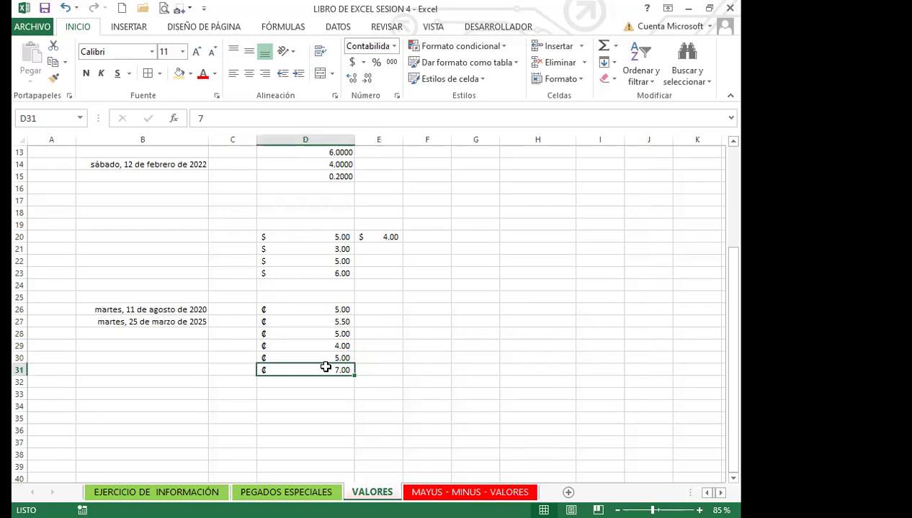
# Apply the custom number format DDDD to the date in H4 under PERSONALIZAR
pyautogui.scroll(4, 335, 349)
pyautogui.click(425, 268)
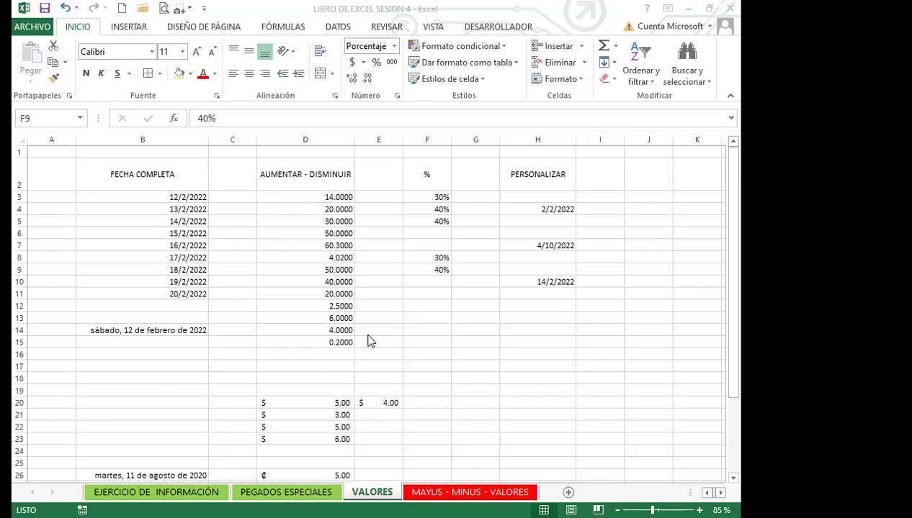
pyautogui.moveTo(528, 209); pyautogui.dragTo(530, 288)
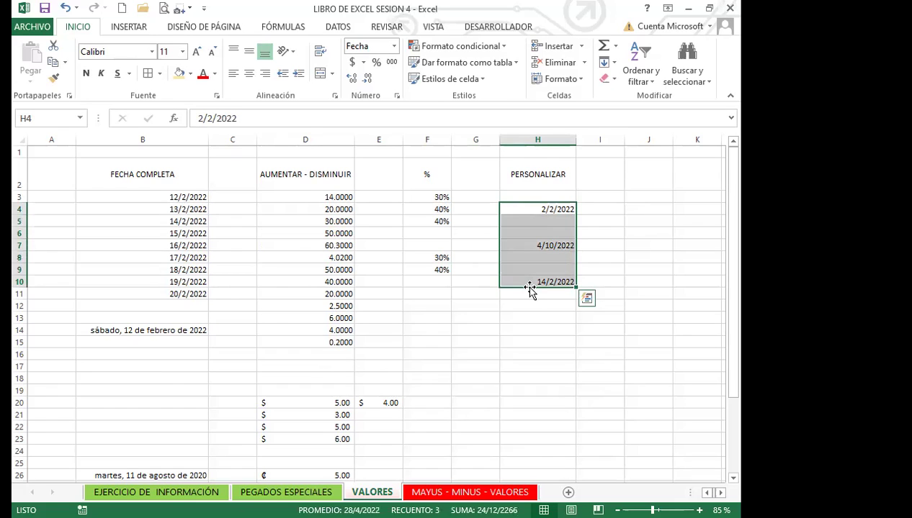
pyautogui.click(526, 210)
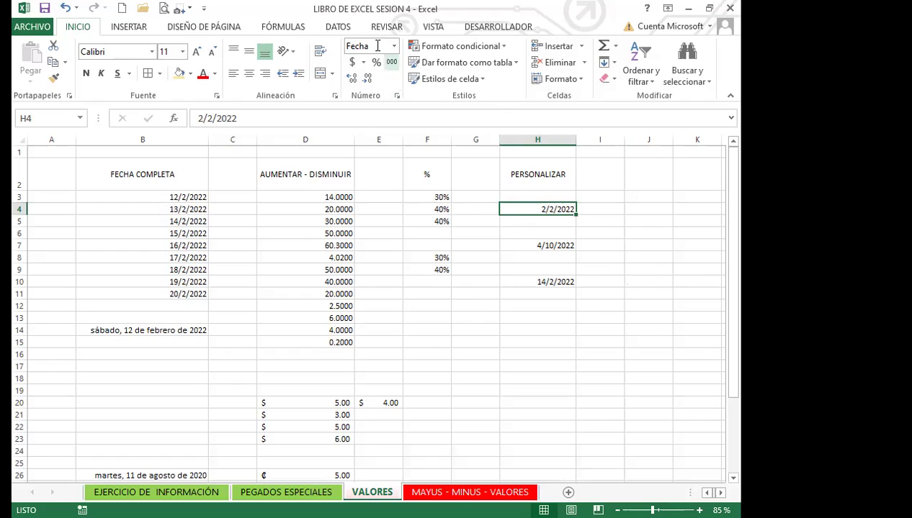
pyautogui.click(397, 96)
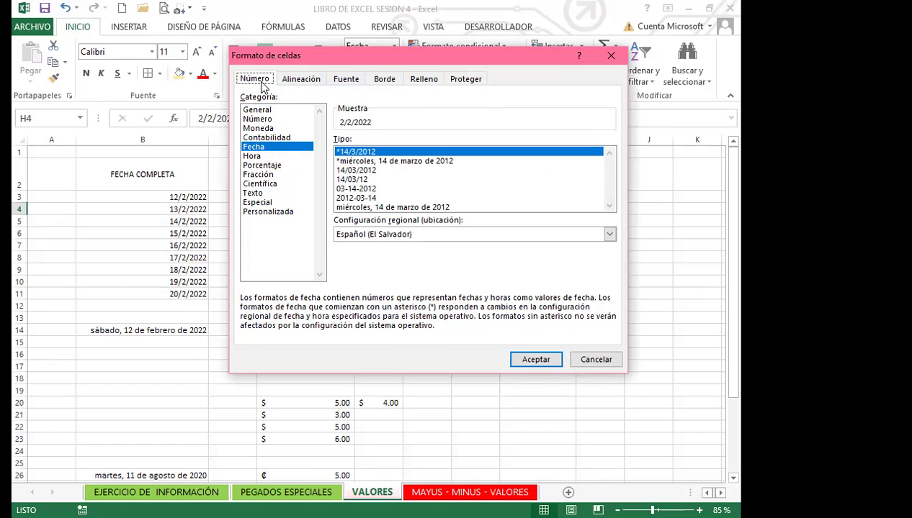
pyautogui.click(270, 213)
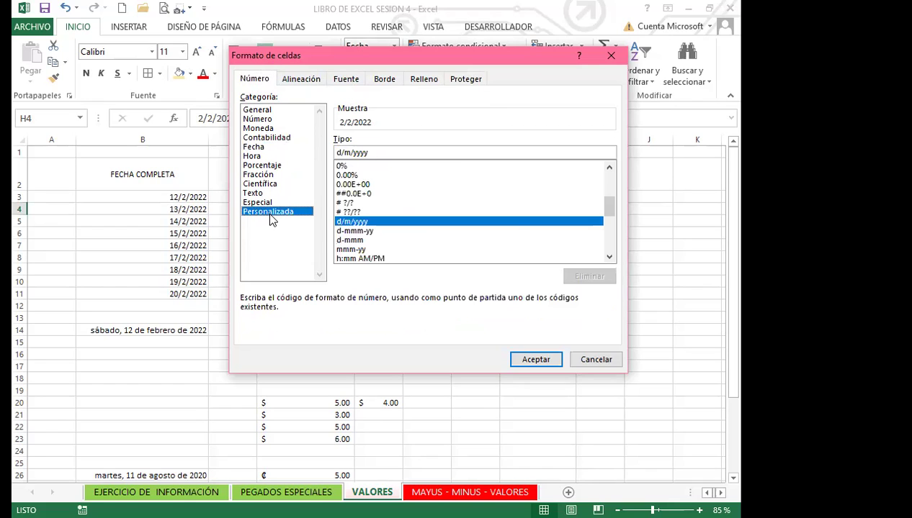
pyautogui.moveTo(609, 211); pyautogui.dragTo(607, 175)
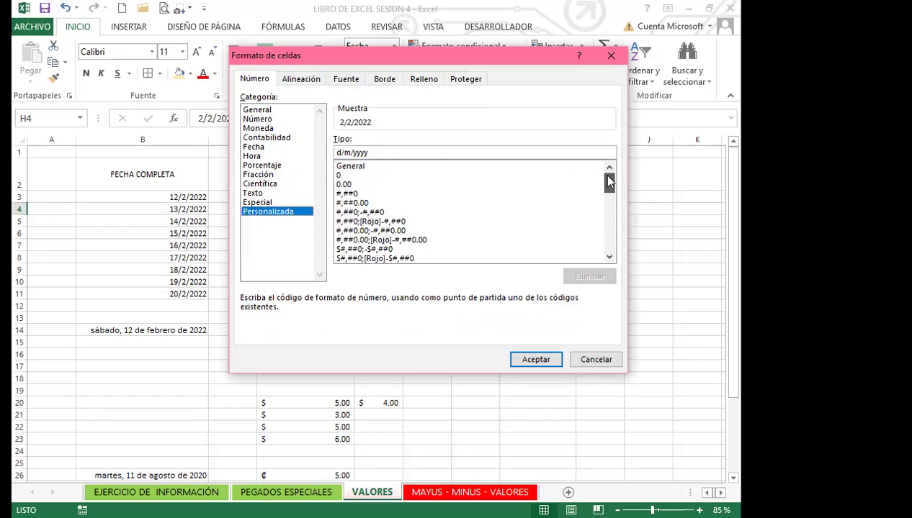
pyautogui.moveTo(392, 154); pyautogui.dragTo(308, 149)
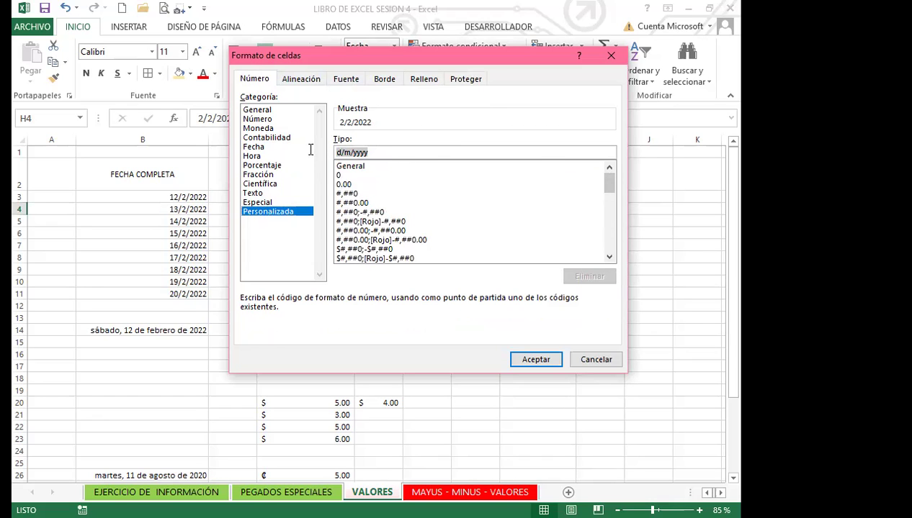
pyautogui.click(353, 153)
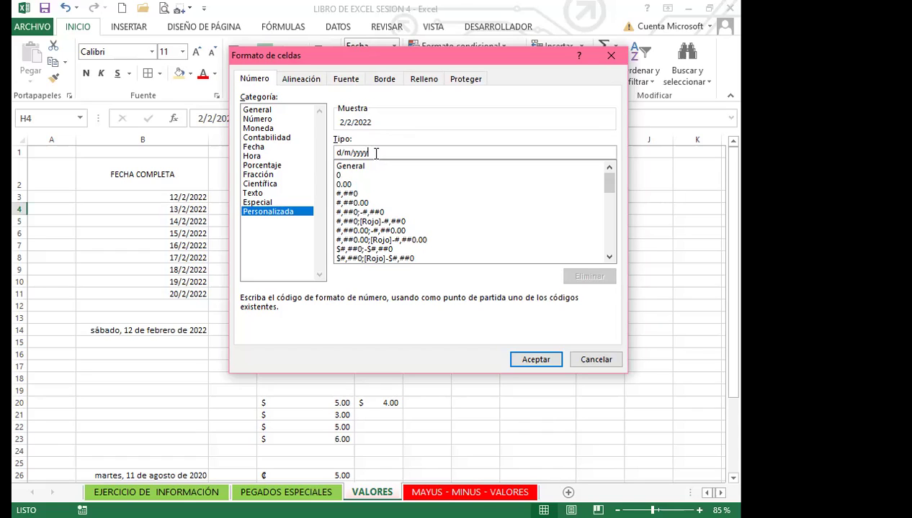
pyautogui.moveTo(376, 153); pyautogui.dragTo(305, 158)
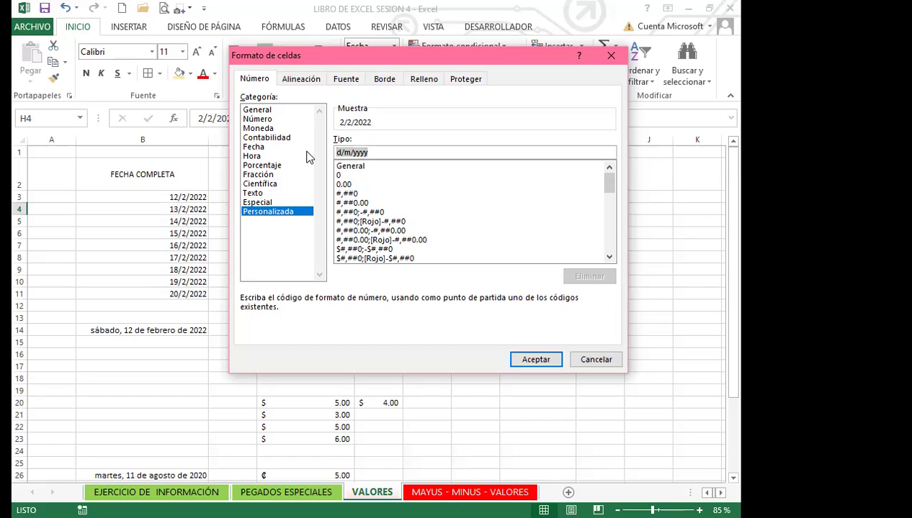
pyautogui.write('DDDD')
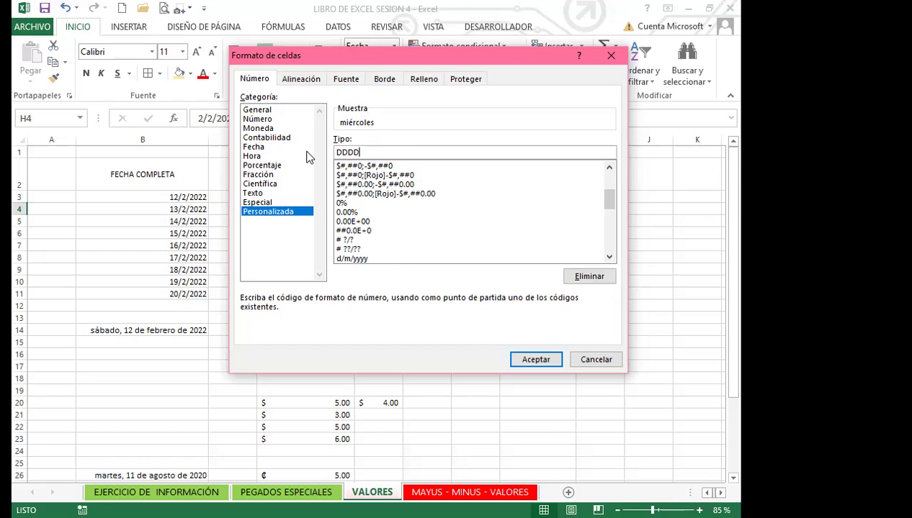
pyautogui.click(536, 360)
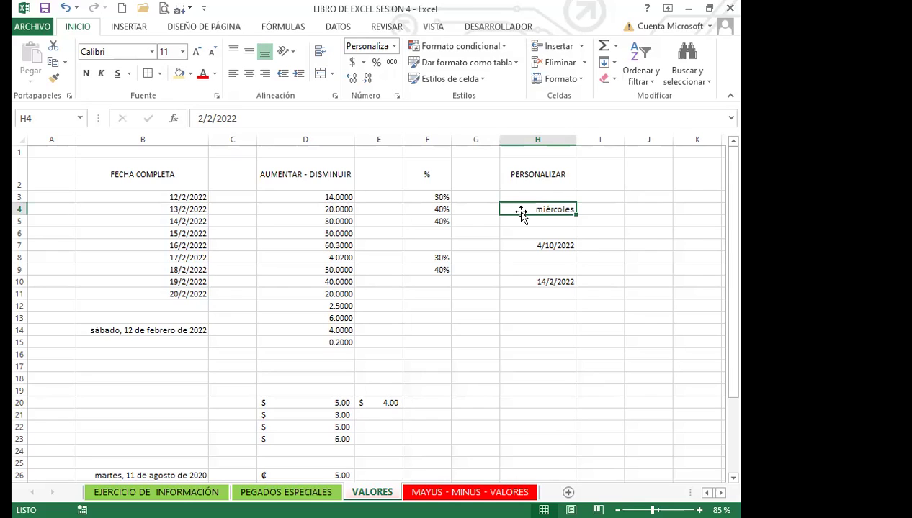
# Shorten the custom format code of the date in H4 to ddd
pyautogui.click(396, 96)
pyautogui.click(367, 151)
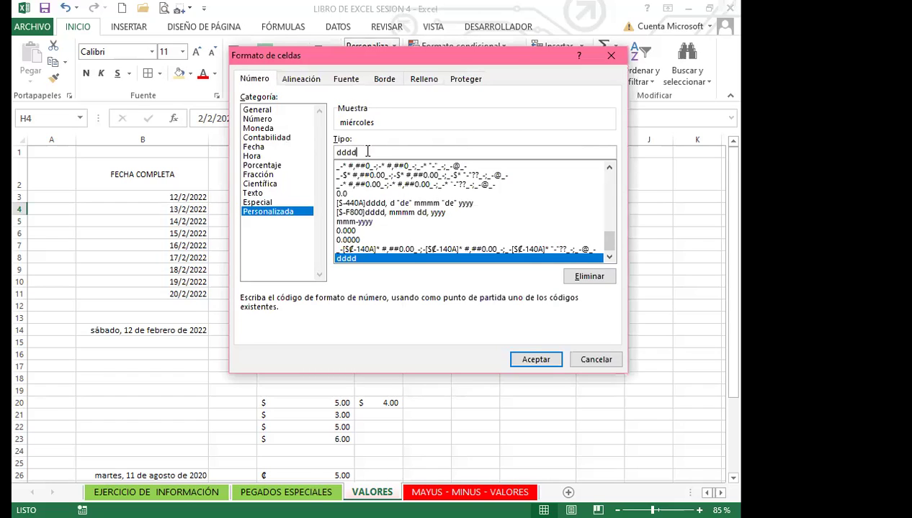
pyautogui.press('BackSpace')
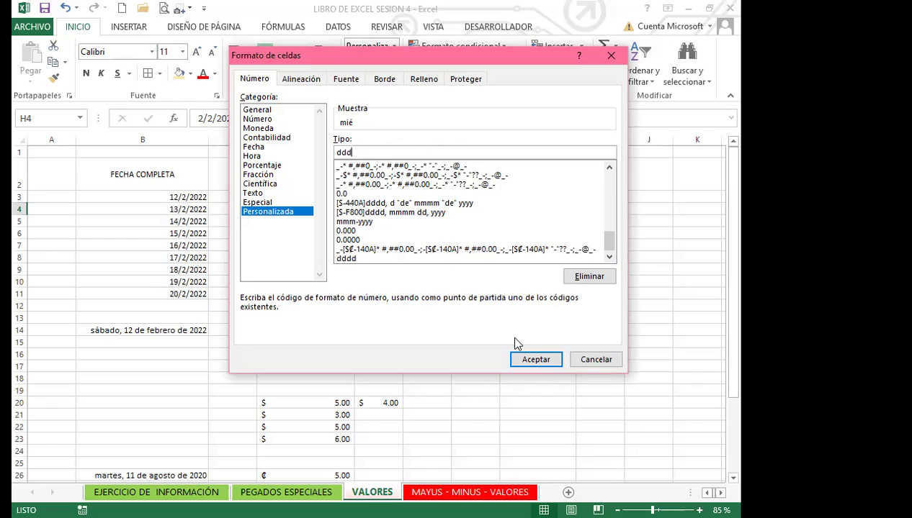
pyautogui.click(535, 359)
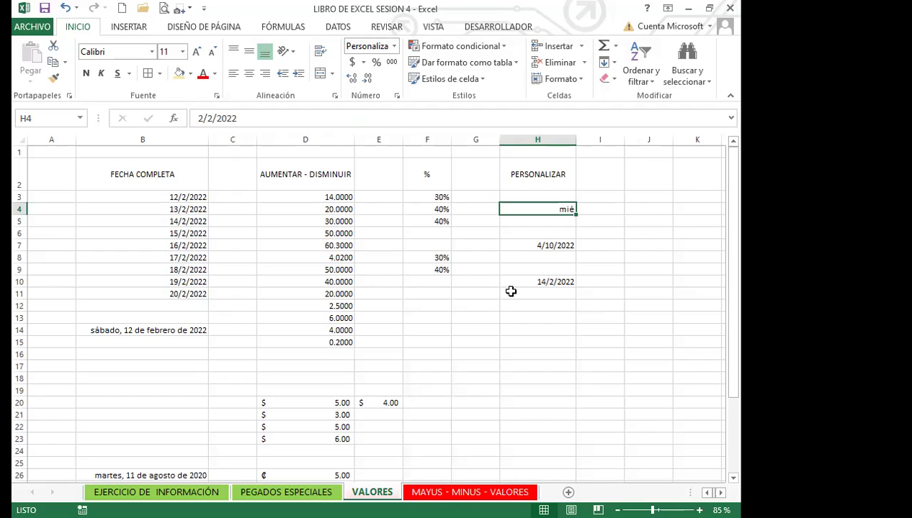
# Shorten the custom format code of H4 to dd
pyautogui.click(396, 99)
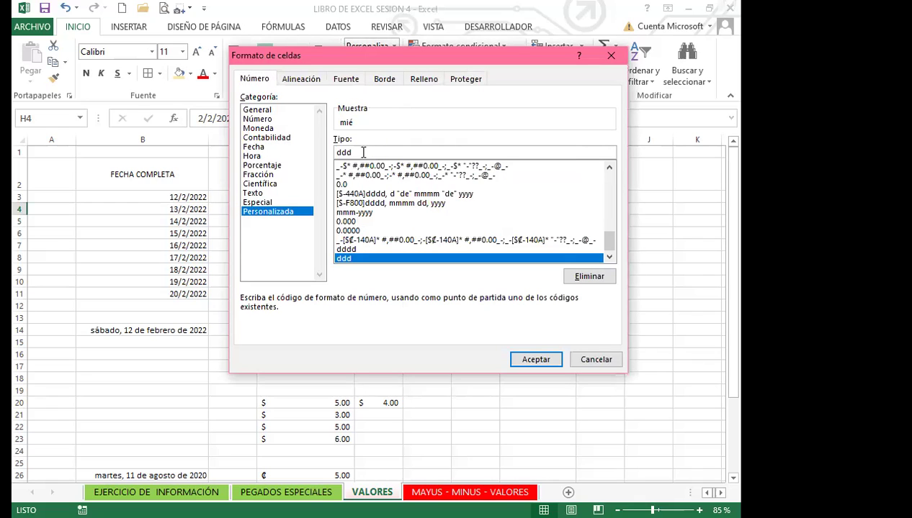
pyautogui.press('BackSpace')
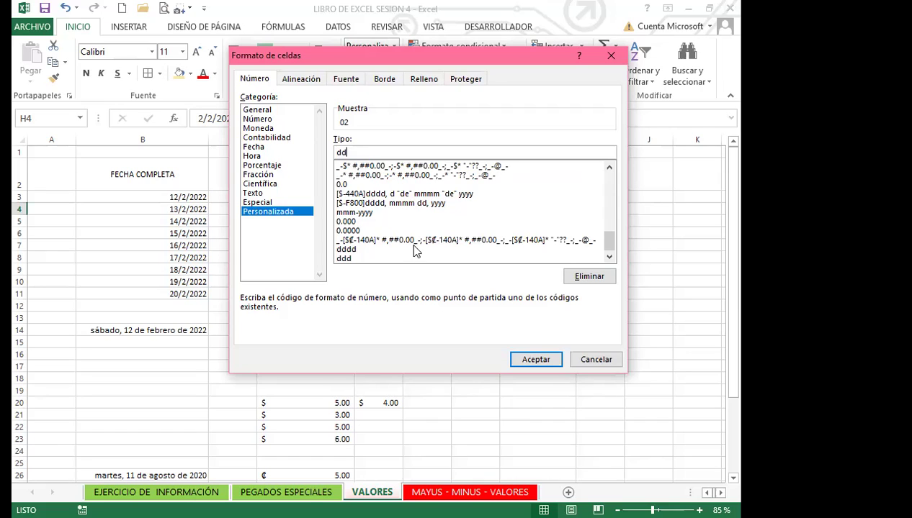
pyautogui.click(533, 358)
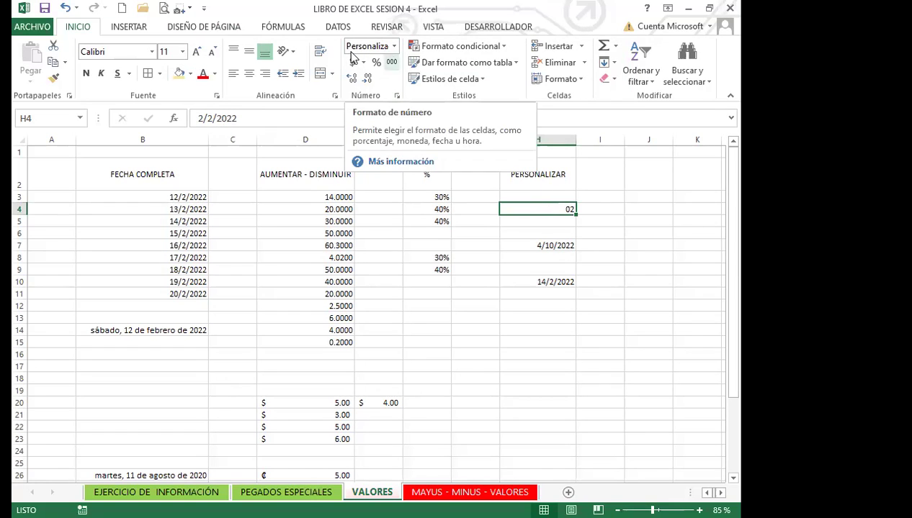
# Extend the custom format code of H4 back to four d letters
pyautogui.click(395, 46)
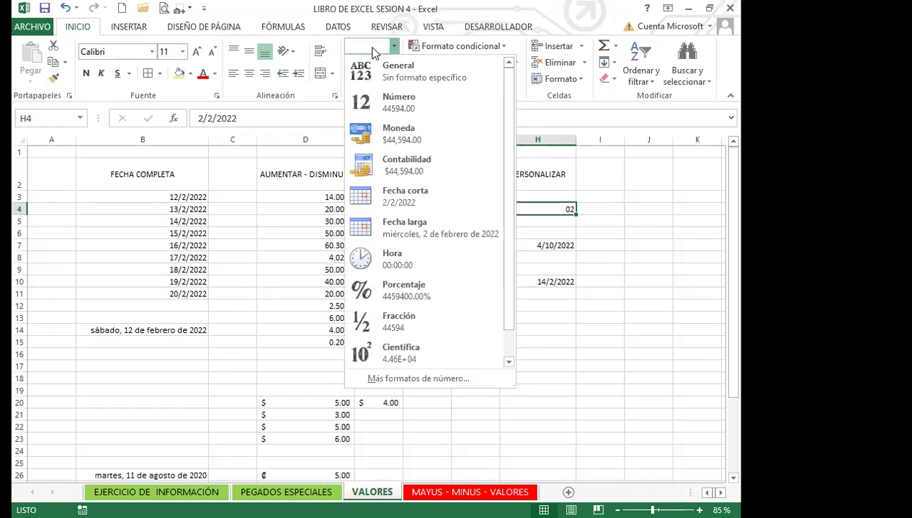
pyautogui.click(591, 211)
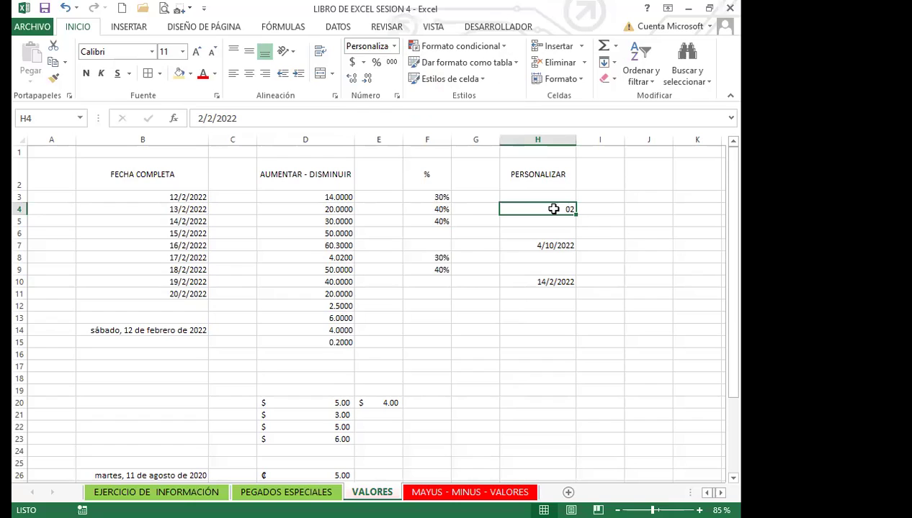
pyautogui.click(397, 95)
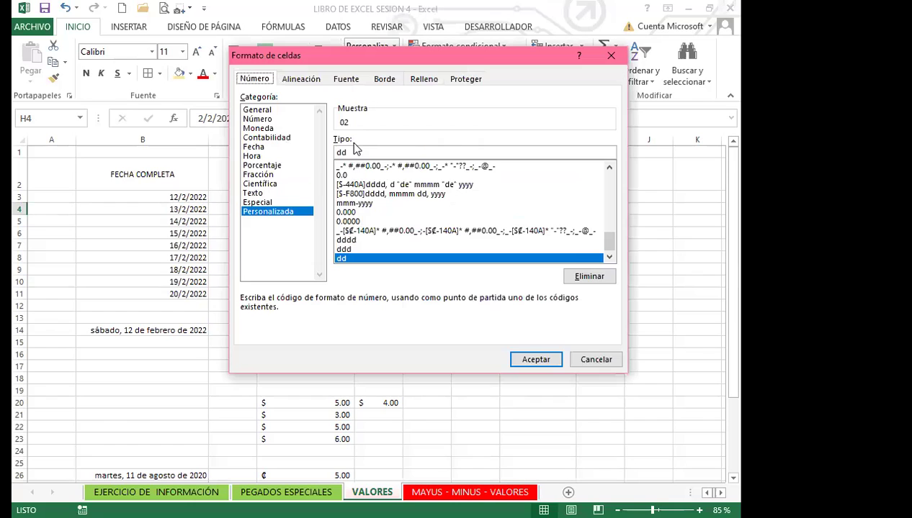
pyautogui.click(358, 152)
pyautogui.write('DD')
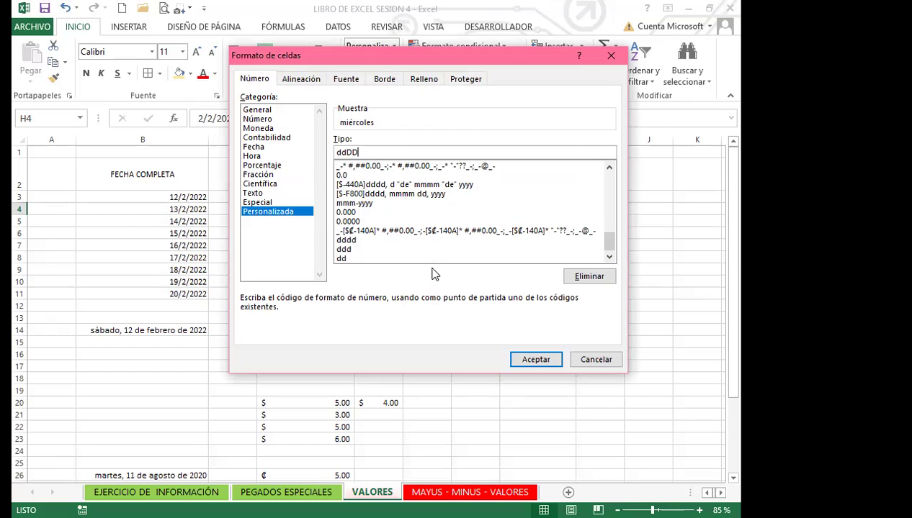
pyautogui.click(523, 359)
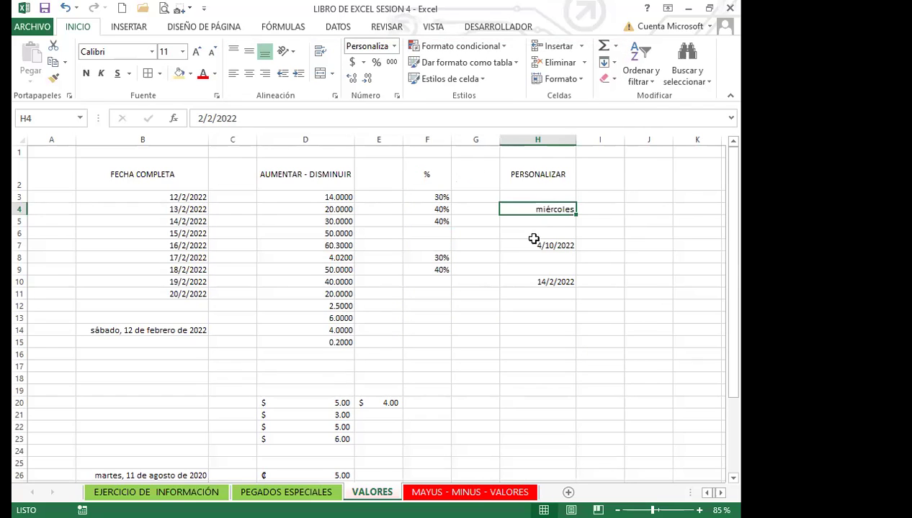
# Apply the custom number format MMMM to the date in H7
pyautogui.click(534, 246)
pyautogui.click(395, 96)
pyautogui.click(268, 212)
pyautogui.moveTo(392, 152); pyautogui.dragTo(306, 152)
pyautogui.write('MMMM')
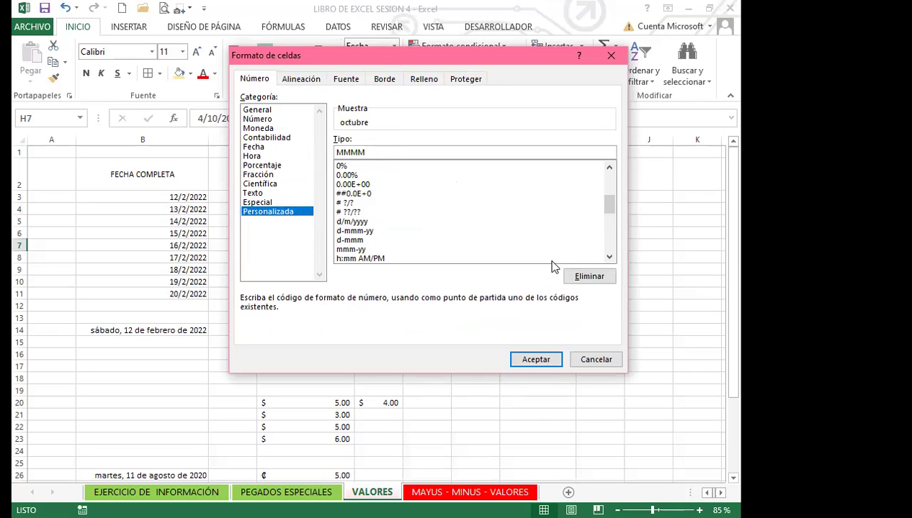
pyautogui.click(533, 360)
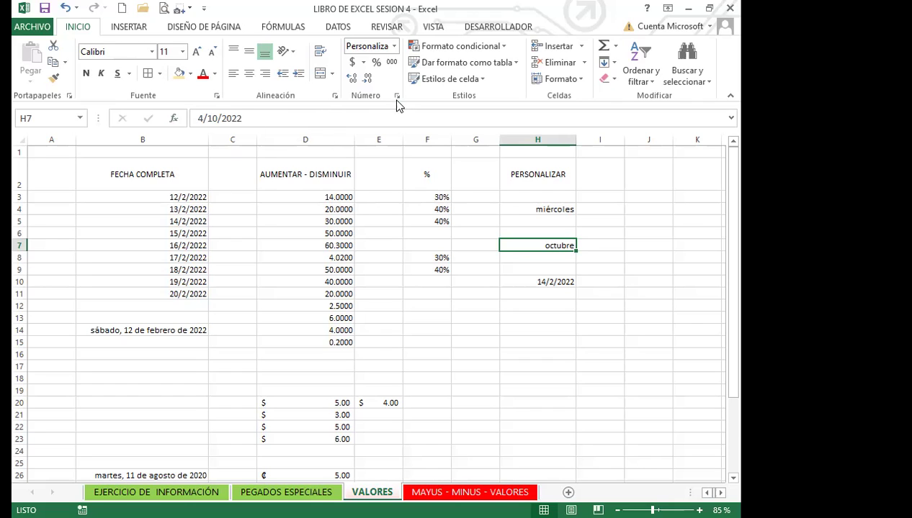
# Shorten the custom format code of the date in H7 to mmm
pyautogui.hotkey('ctrl', '1')
pyautogui.click(360, 151)
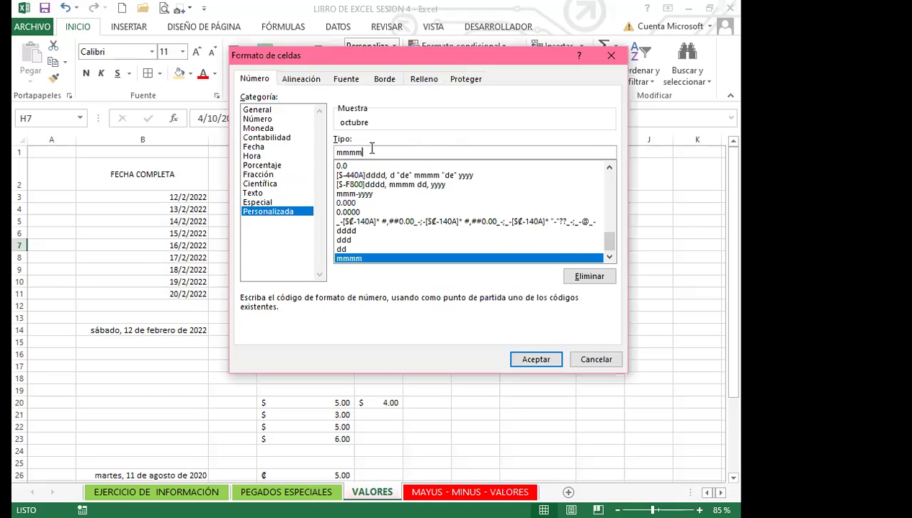
pyautogui.press('BackSpace')
pyautogui.click(533, 363)
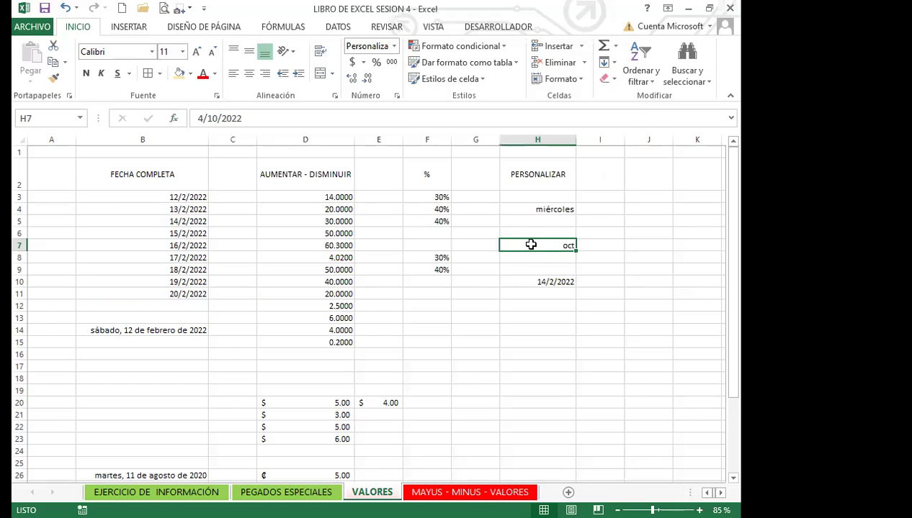
# Shorten the custom format code of the date in H7 to mm
pyautogui.click(396, 98)
pyautogui.click(360, 152)
pyautogui.press('BackSpace')
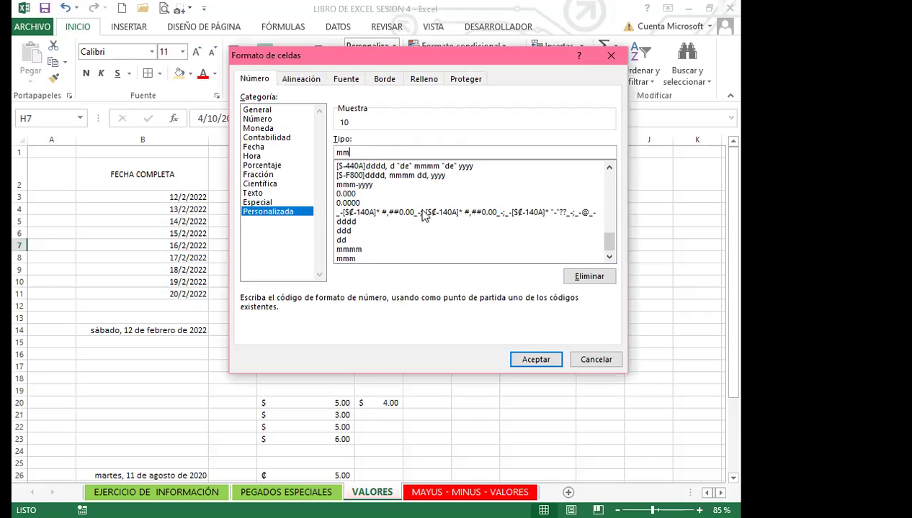
pyautogui.click(535, 358)
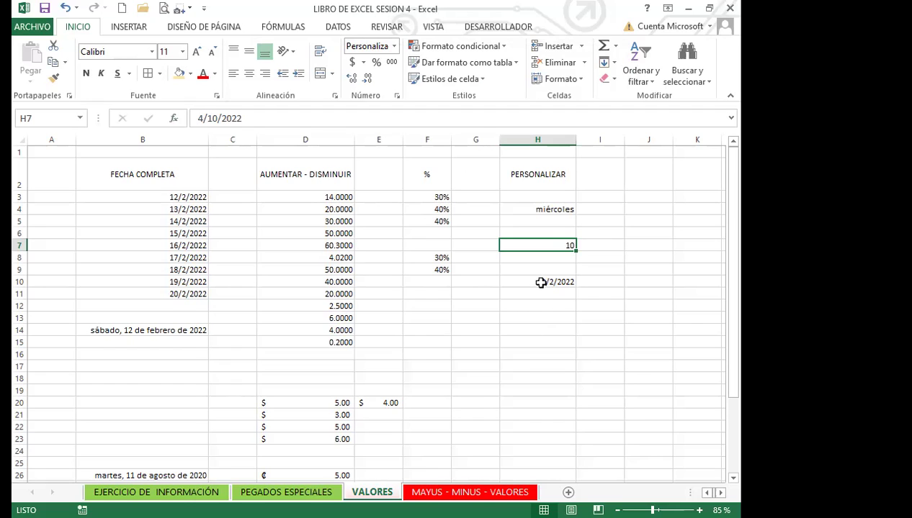
# Extend the custom format code of the date in H7 back to four m letters
pyautogui.click(396, 95)
pyautogui.click(366, 152)
pyautogui.write('MM')
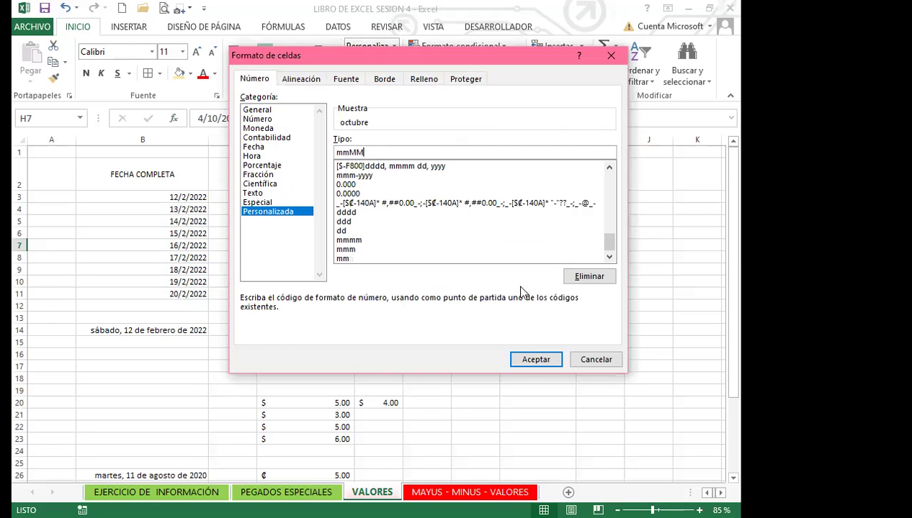
pyautogui.click(533, 363)
# Apply the custom number format YYYY to the date in H10
pyautogui.click(523, 281)
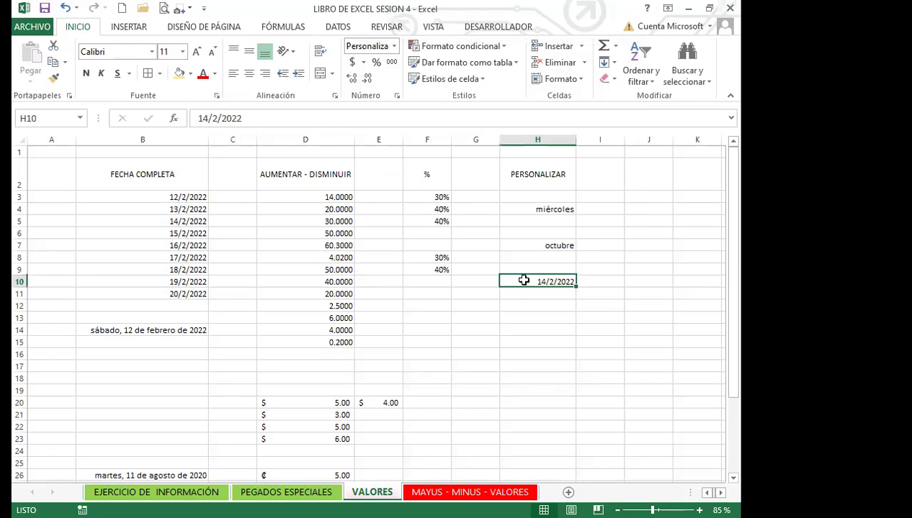
pyautogui.click(396, 97)
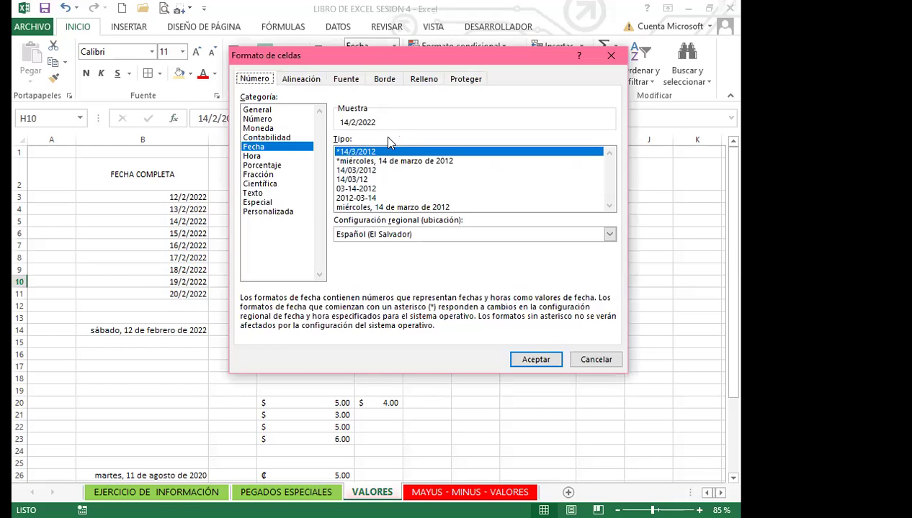
pyautogui.click(596, 360)
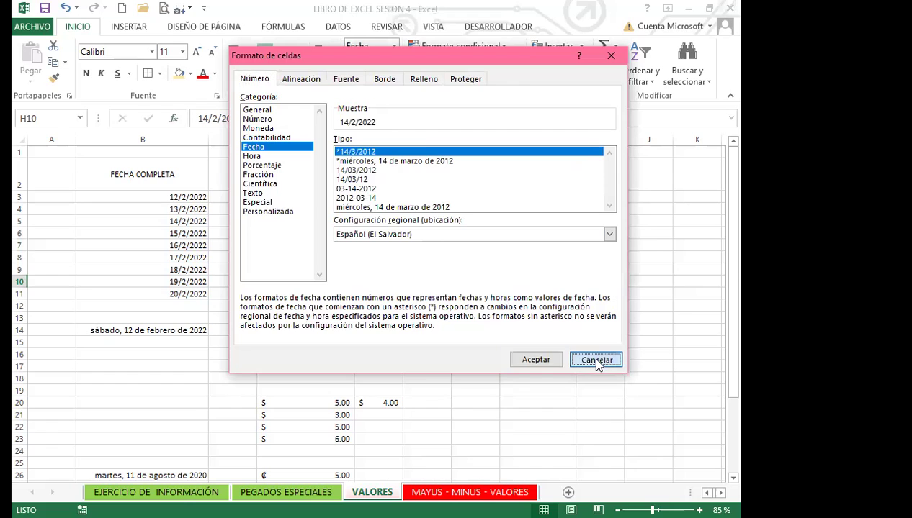
pyautogui.click(396, 96)
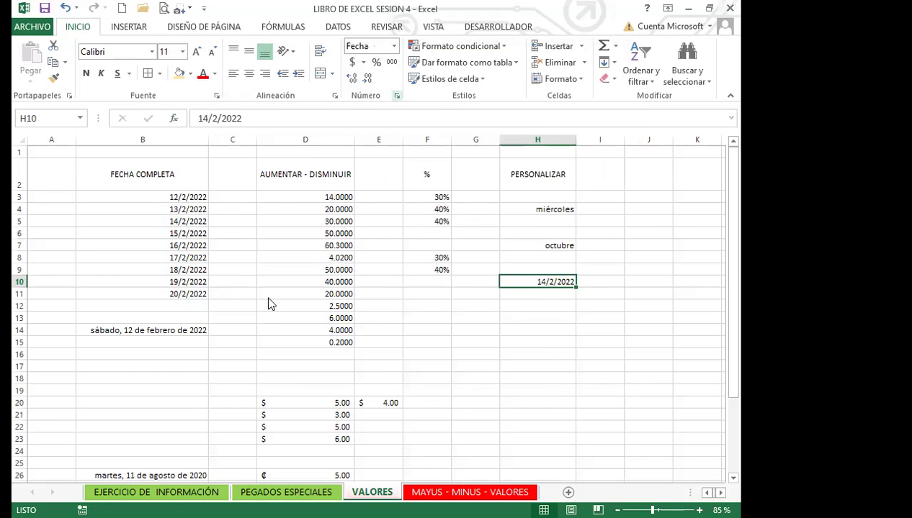
pyautogui.click(272, 203)
pyautogui.click(274, 212)
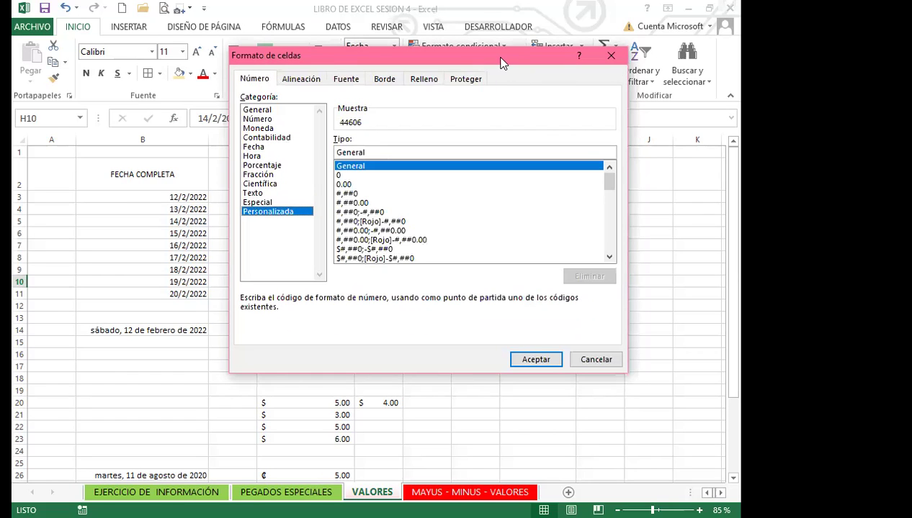
pyautogui.moveTo(502, 63); pyautogui.dragTo(324, 71)
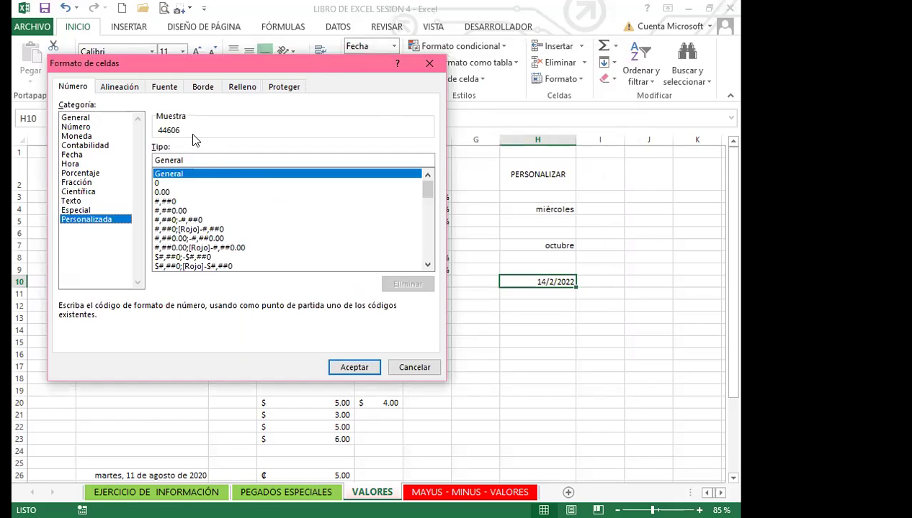
pyautogui.moveTo(428, 187); pyautogui.dragTo(429, 257)
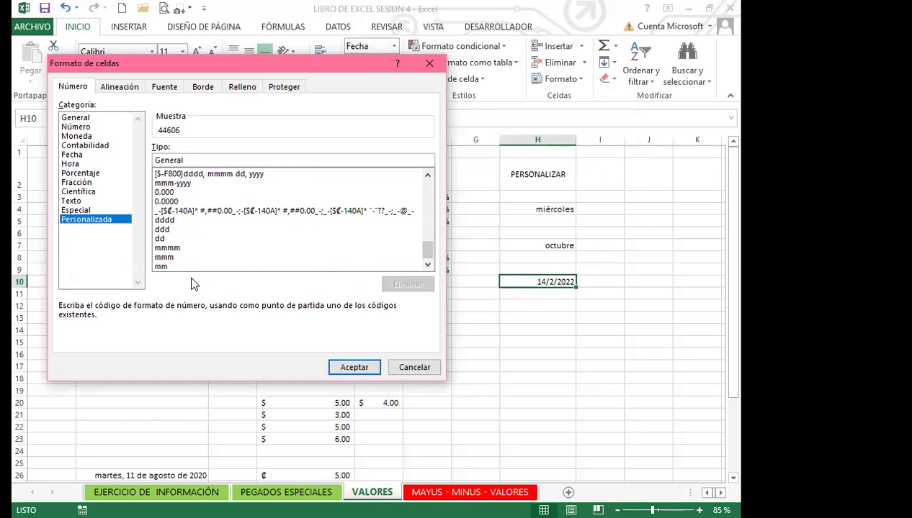
pyautogui.click(191, 160)
pyautogui.moveTo(191, 159); pyautogui.dragTo(132, 153)
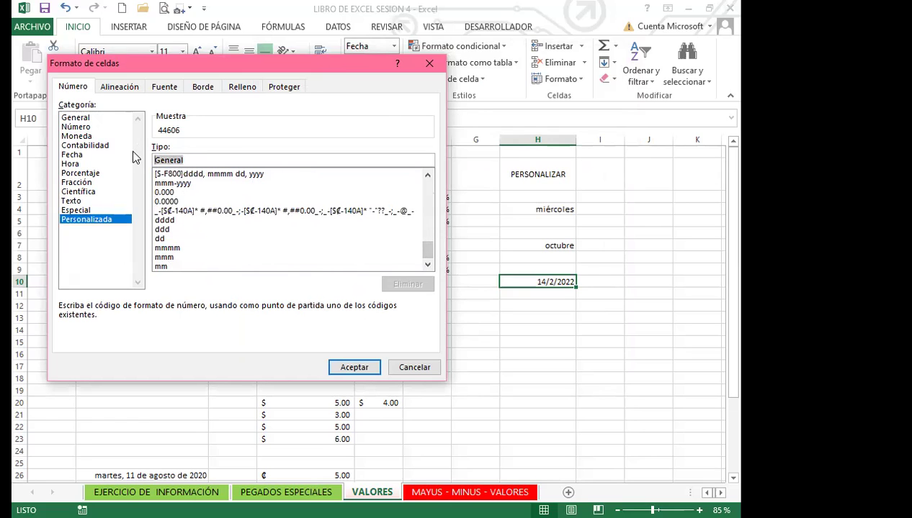
pyautogui.write('YY')
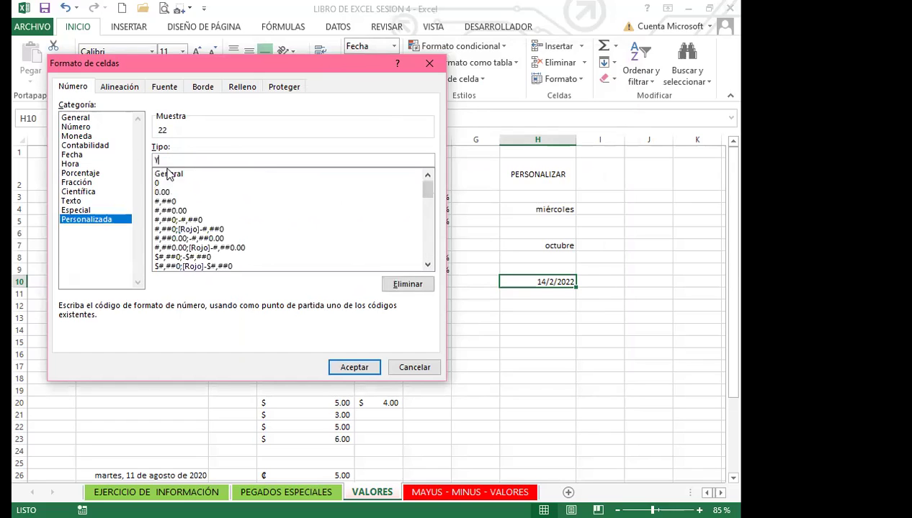
pyautogui.write('YY')
pyautogui.click(355, 367)
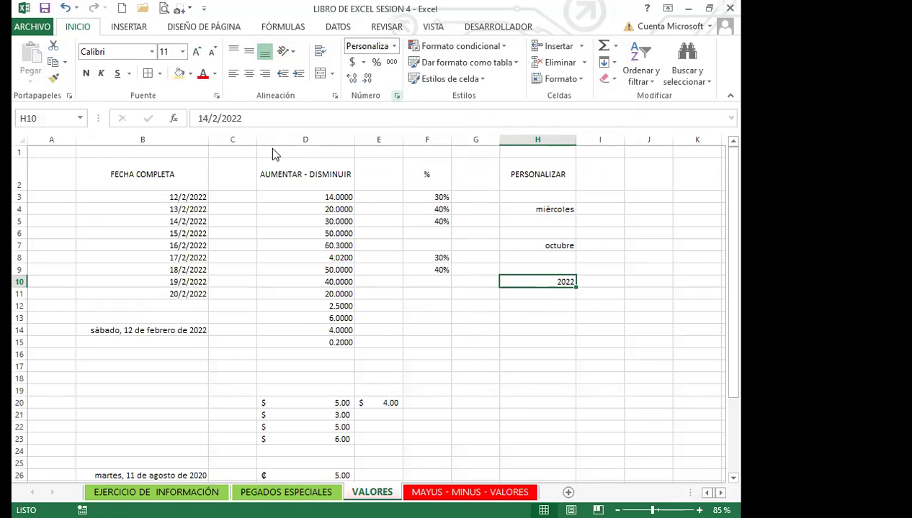
# Try to shorten the custom format code of the date in H10 to yyy
pyautogui.hotkey('ctrl', '1')
pyautogui.click(181, 160)
pyautogui.press('BackSpace')
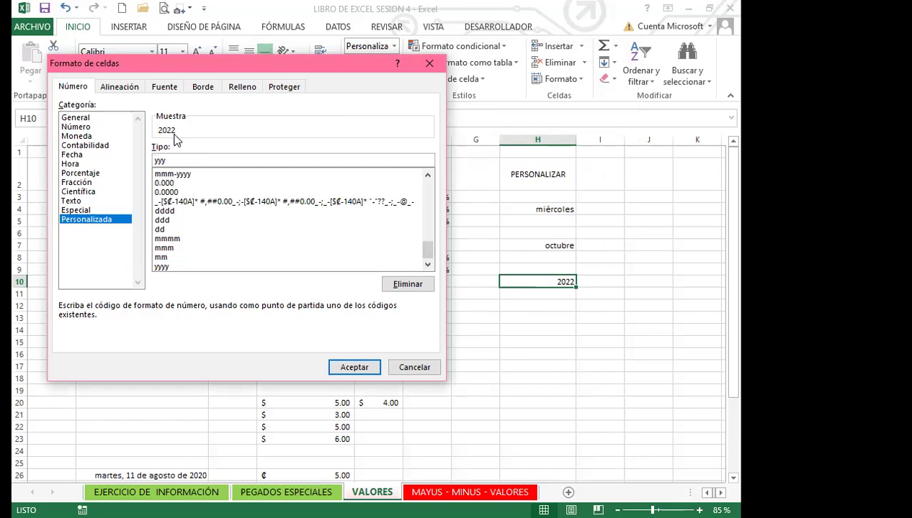
pyautogui.click(373, 369)
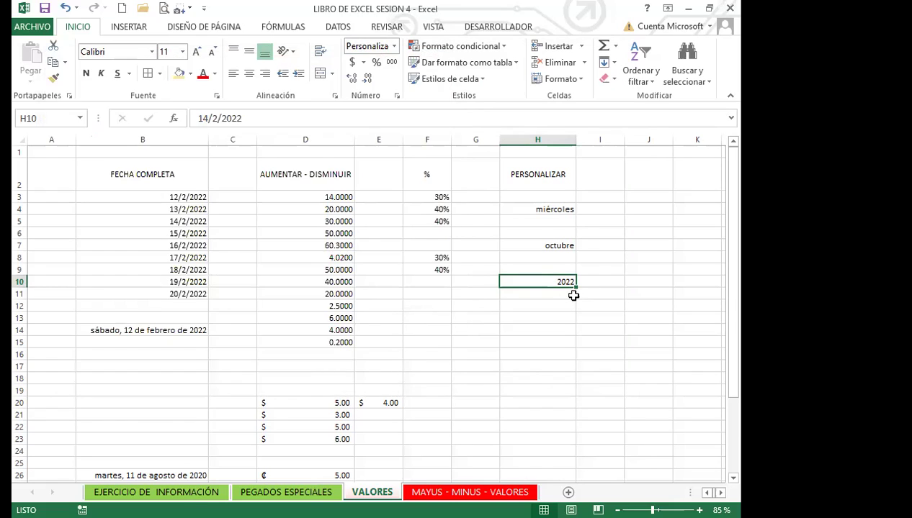
# Shorten the custom format code of the date in H10 to yy
pyautogui.click(396, 96)
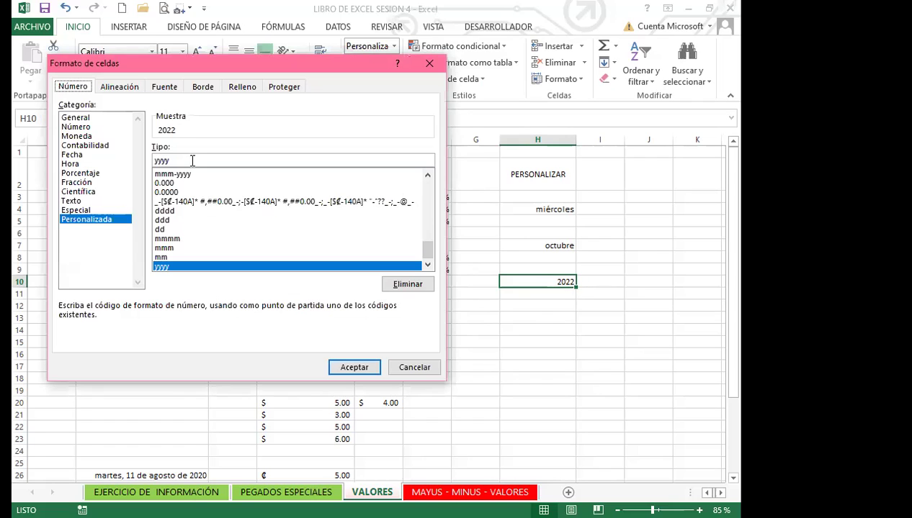
pyautogui.click(181, 161)
pyautogui.press('BackSpace')
pyautogui.press('BackSpace')
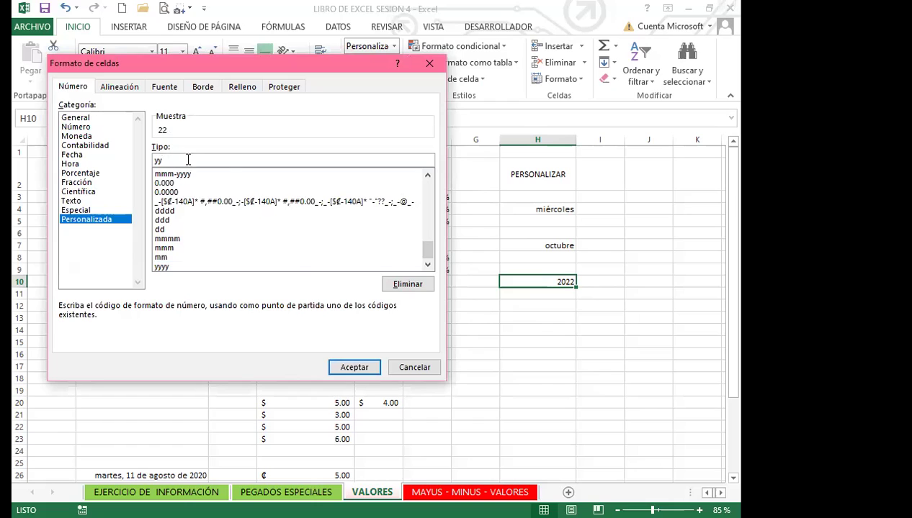
pyautogui.click(364, 369)
pyautogui.moveTo(513, 329); pyautogui.dragTo(513, 319)
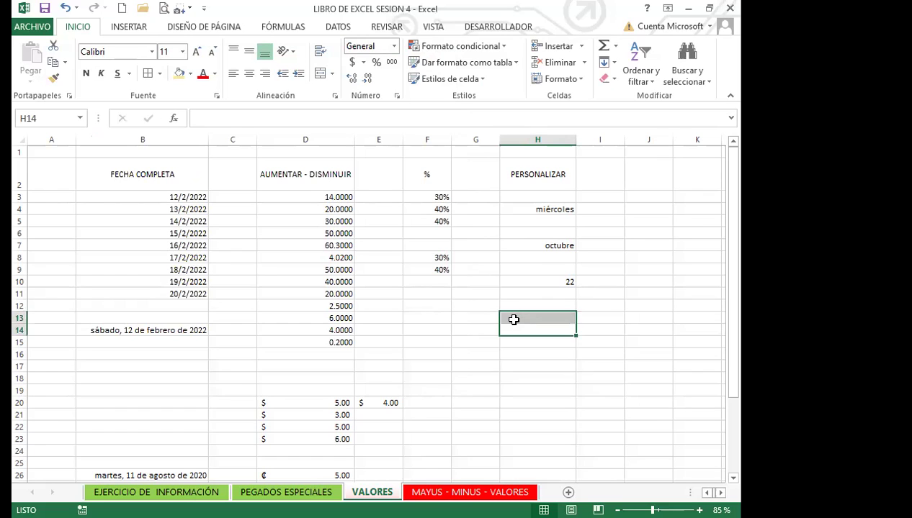
# Extend the custom format code of the date in H10 back to four y letters
pyautogui.click(524, 281)
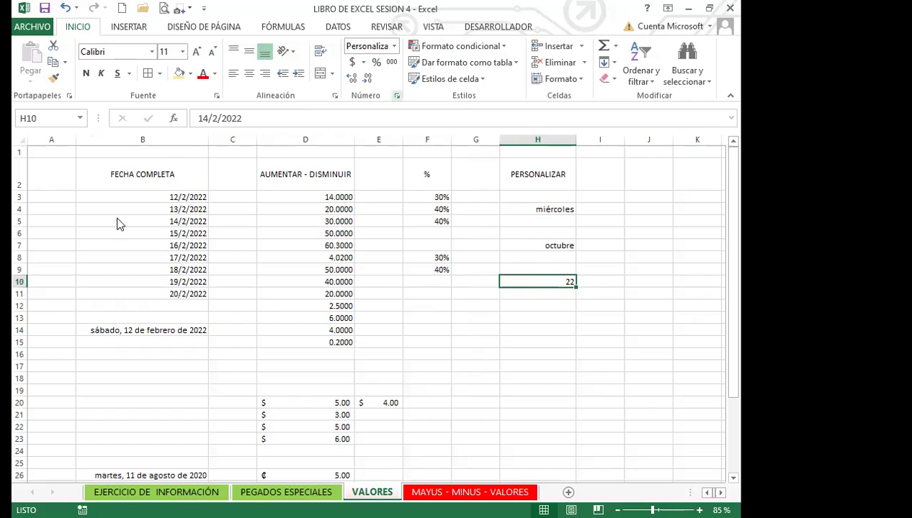
pyautogui.hotkey('ctrl', '1')
pyautogui.click(167, 161)
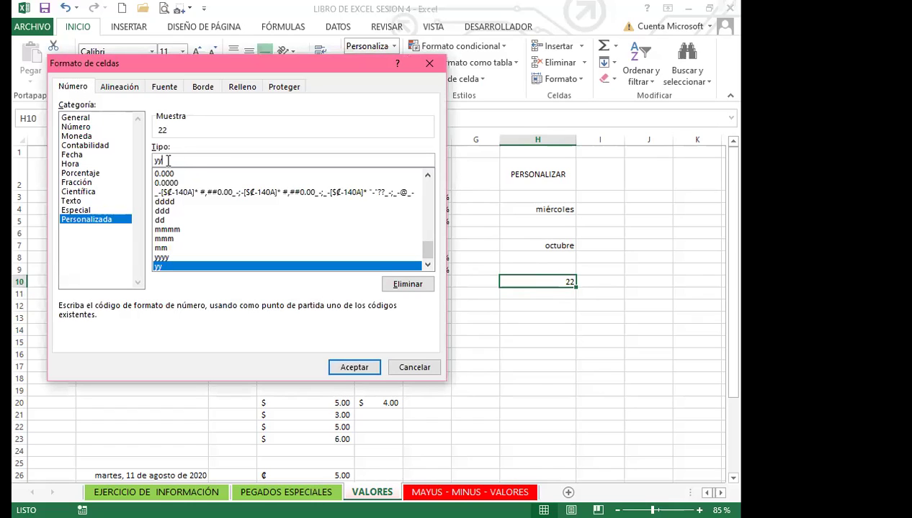
pyautogui.write('YY')
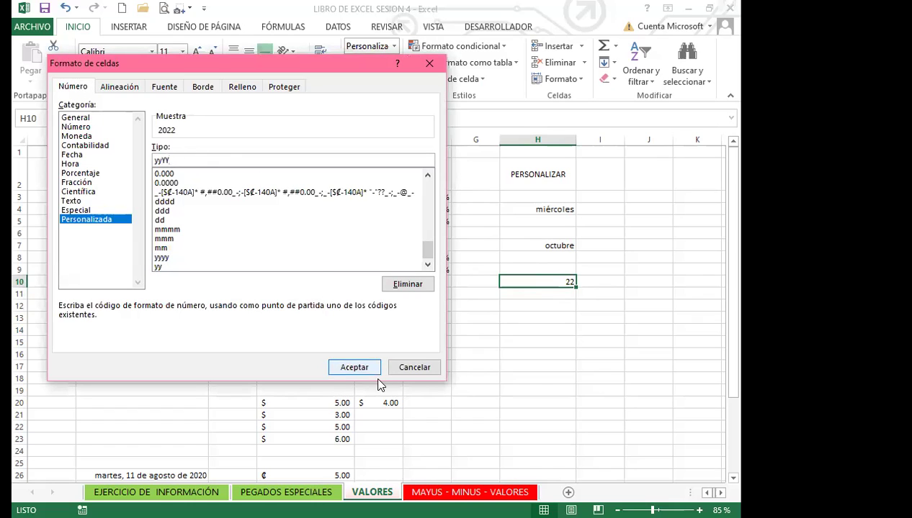
pyautogui.click(353, 369)
pyautogui.click(508, 316)
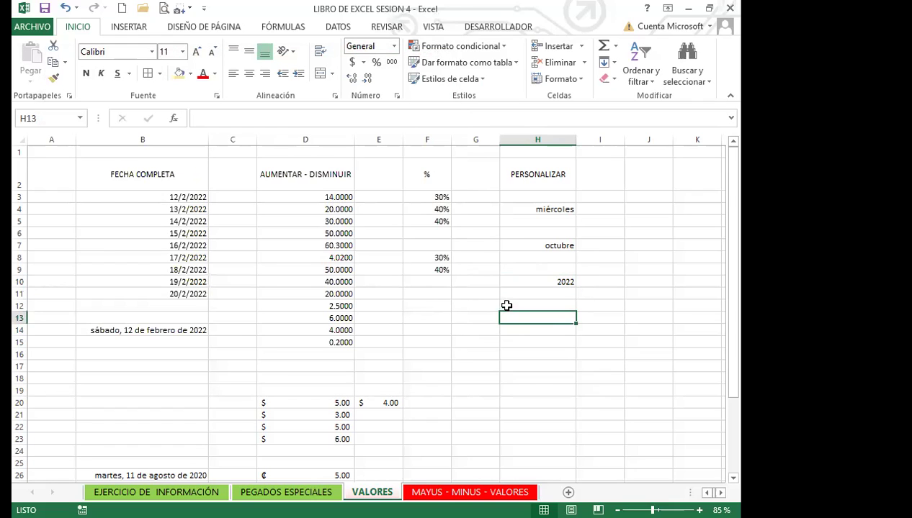
pyautogui.click(521, 282)
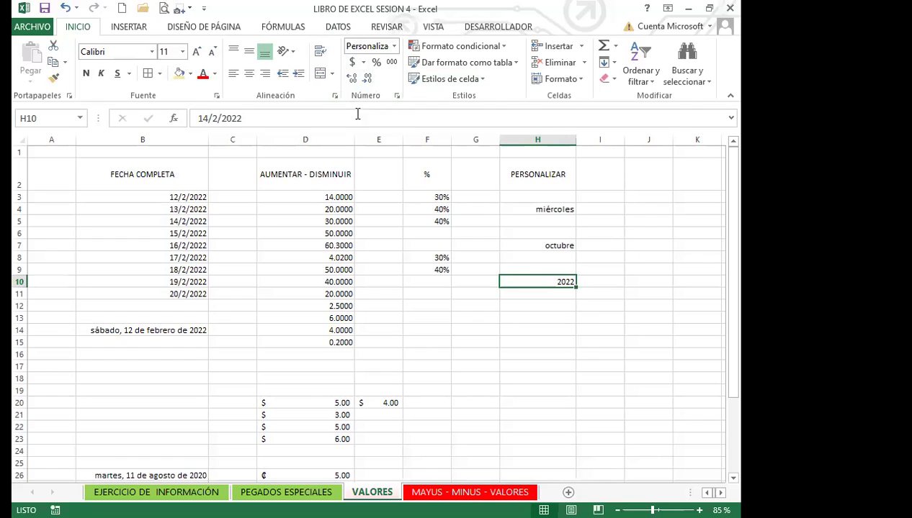
pyautogui.click(313, 197)
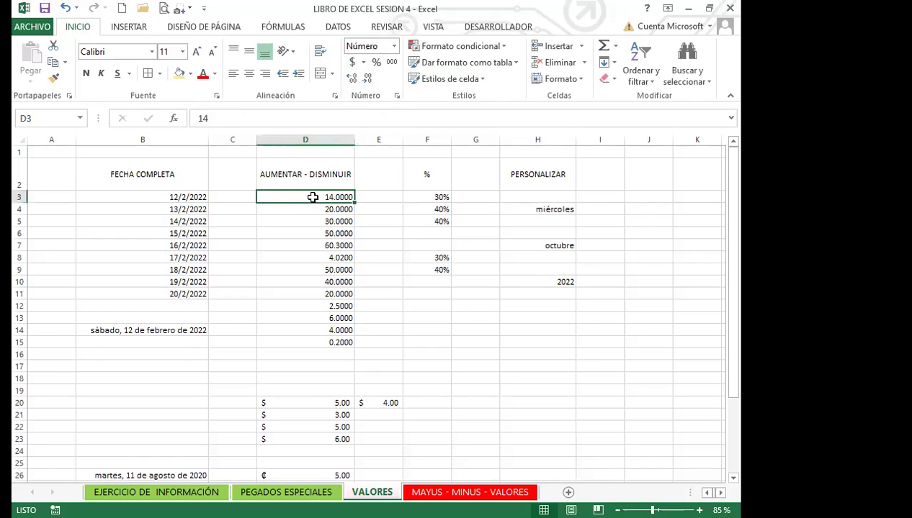